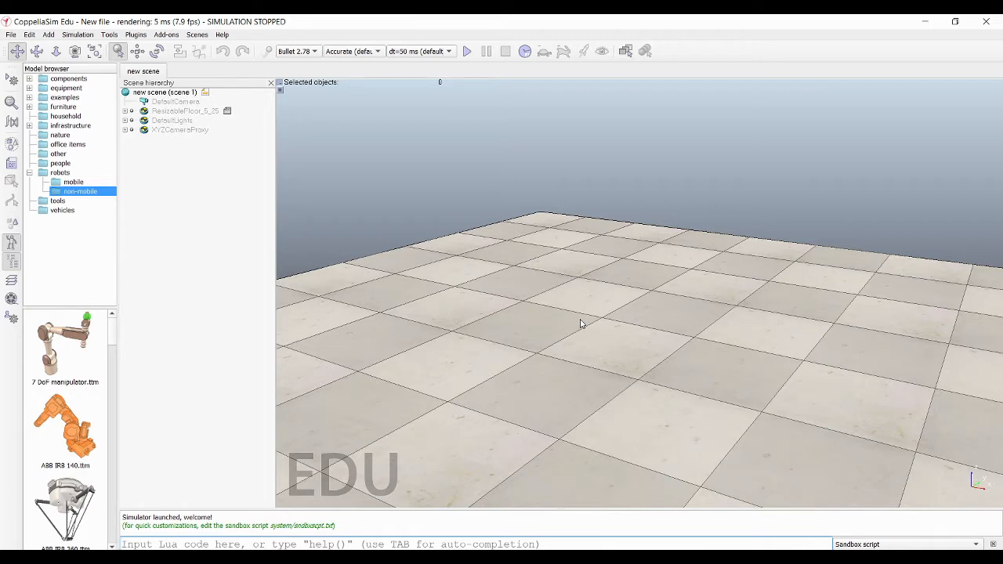
# Step: Add a dynamic primitive cuboid to the scene with a Z-size of 0.04 m
pyautogui.click(49, 34)
pyautogui.moveTo(157, 47)
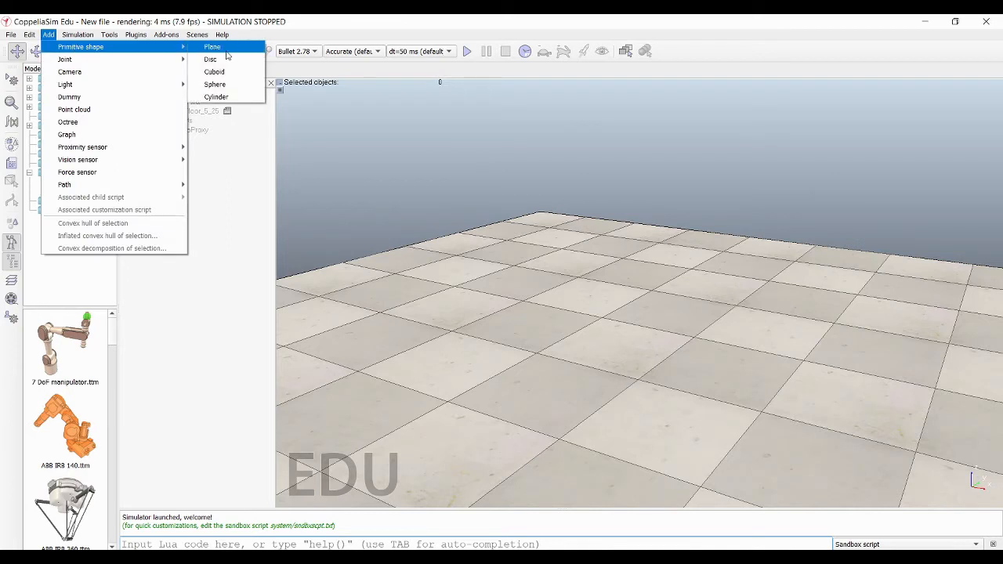
pyautogui.click(227, 72)
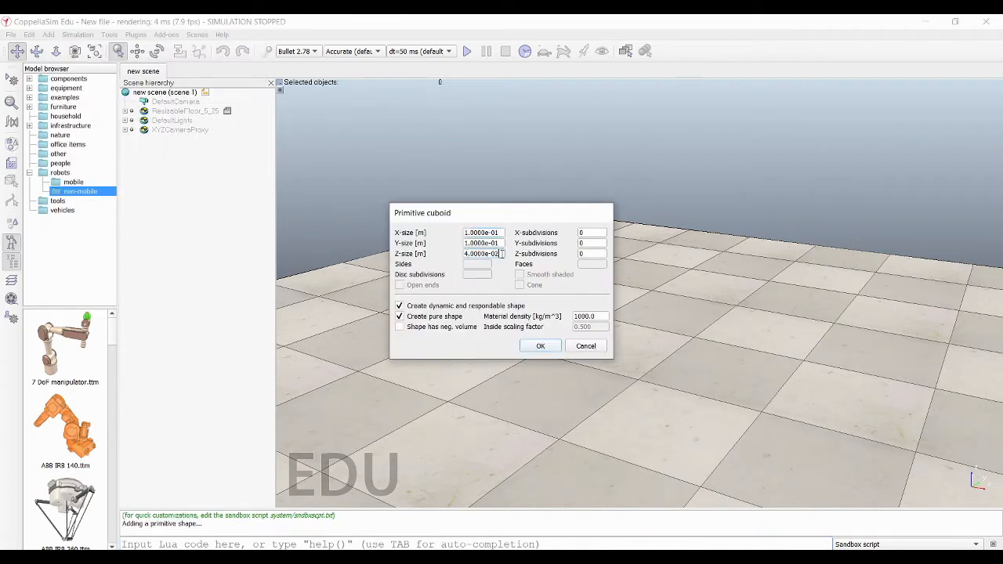
pyautogui.click(538, 346)
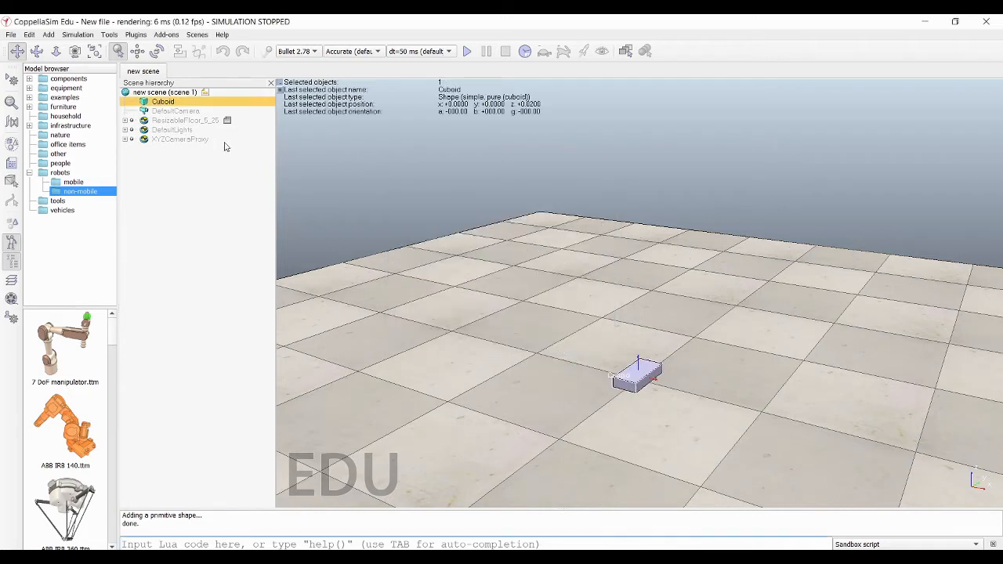
# Step: Add a dynamic primitive cylinder with an X-size of 0.1 m and a Z-size of 0.03 m
pyautogui.click(48, 35)
pyautogui.moveTo(78, 47)
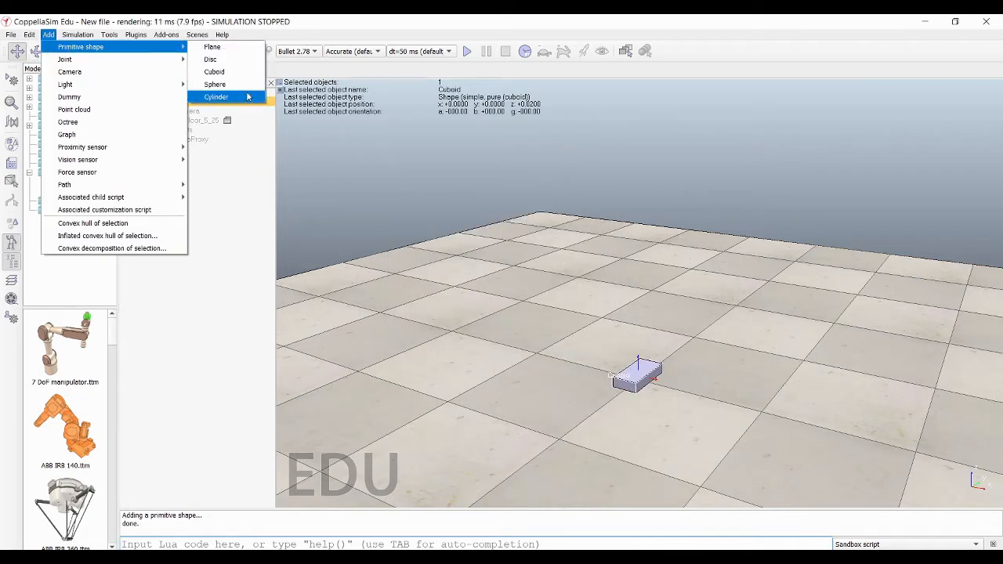
pyautogui.click(226, 96)
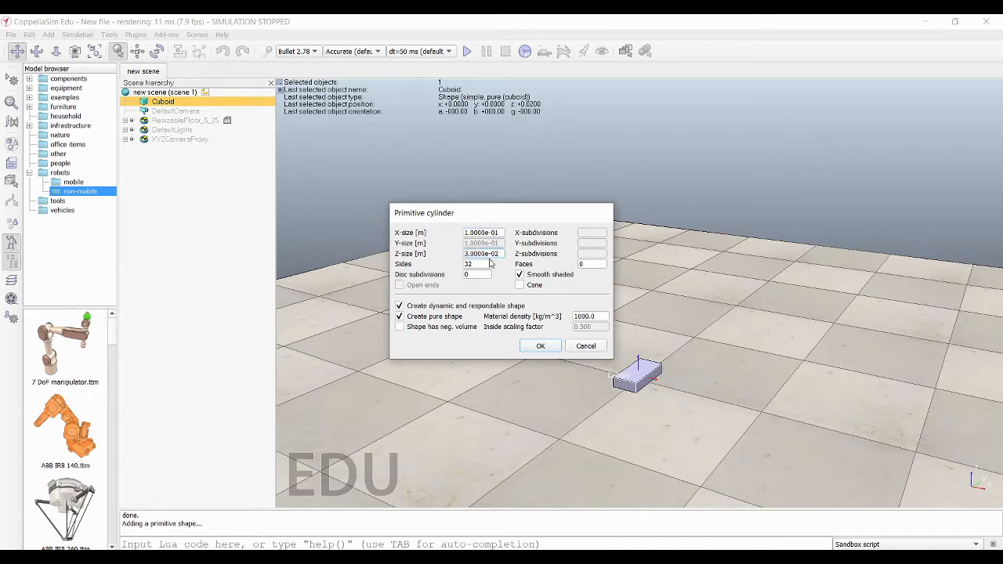
pyautogui.click(551, 349)
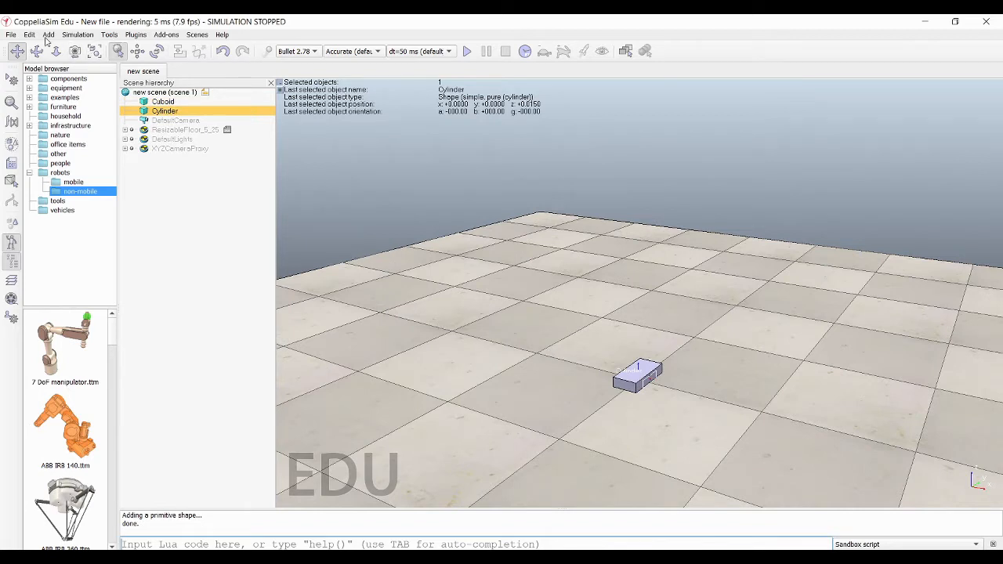
# Step: Check the cylinder's shape properties and geometry settings without changing them
pyautogui.doubleClick(145, 112)
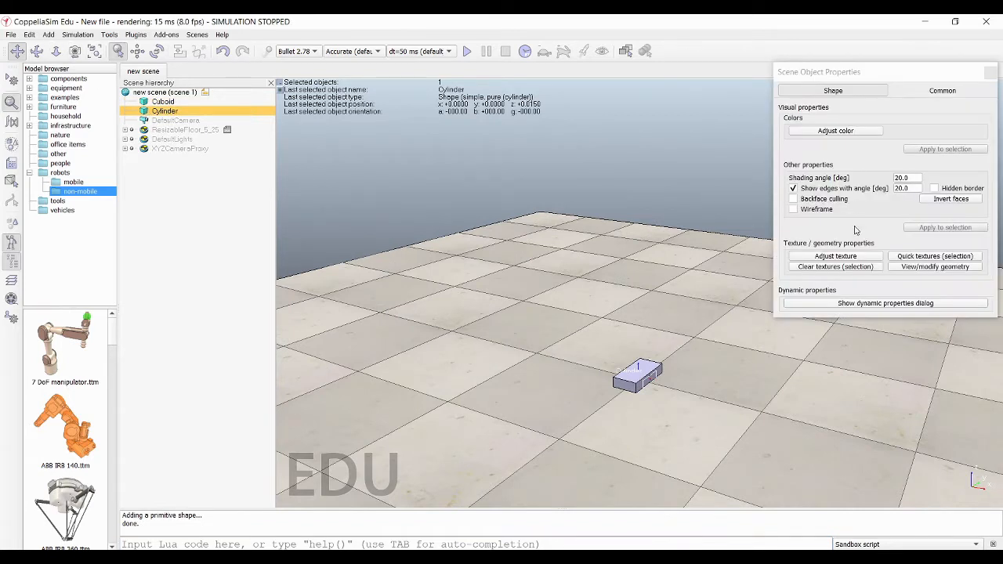
pyautogui.click(899, 267)
pyautogui.click(991, 72)
pyautogui.click(991, 72)
# Step: Add a dynamic primitive sphere with an X-size of 0.04 m
pyautogui.click(77, 34)
pyautogui.moveTo(118, 49)
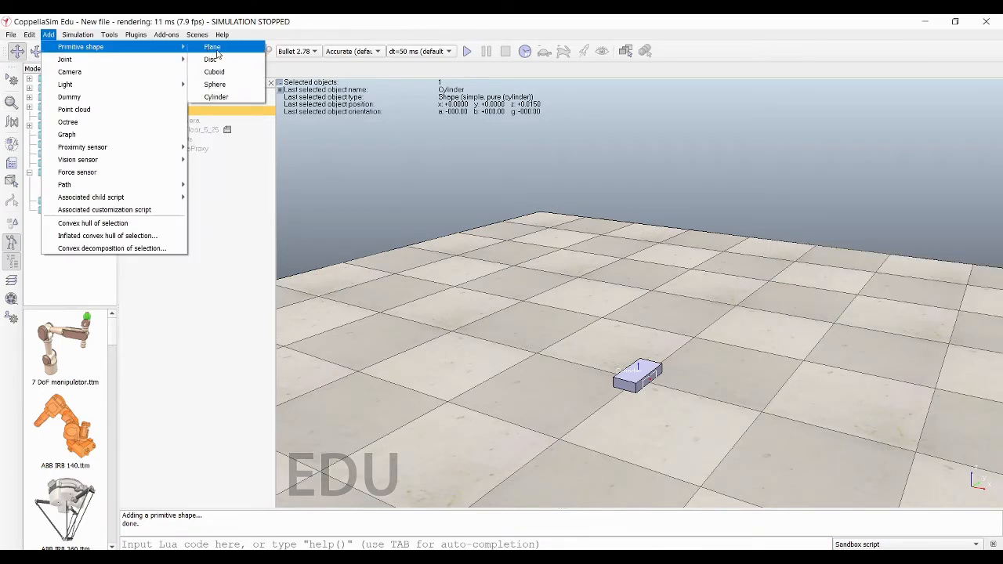
pyautogui.click(224, 83)
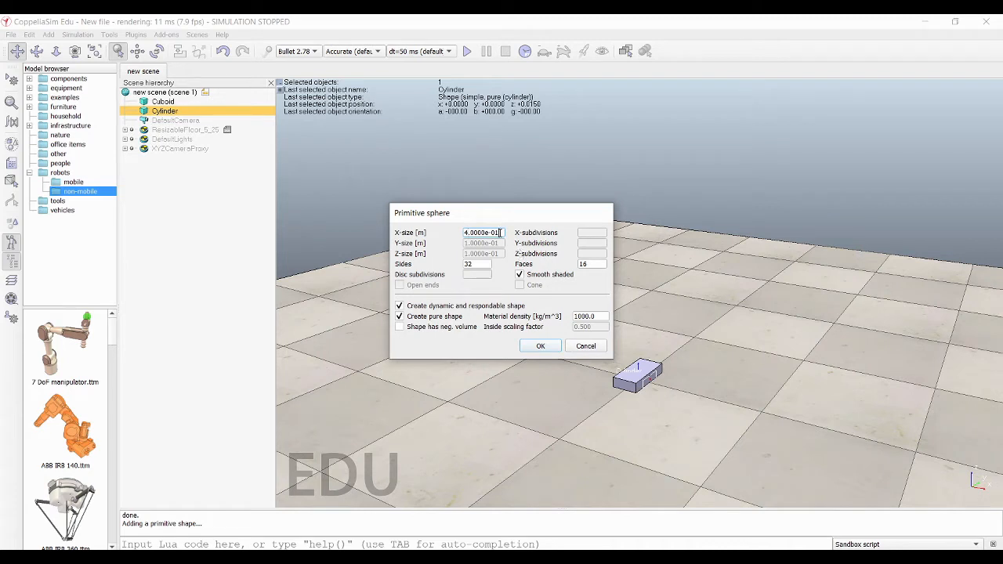
pyautogui.press('Return')
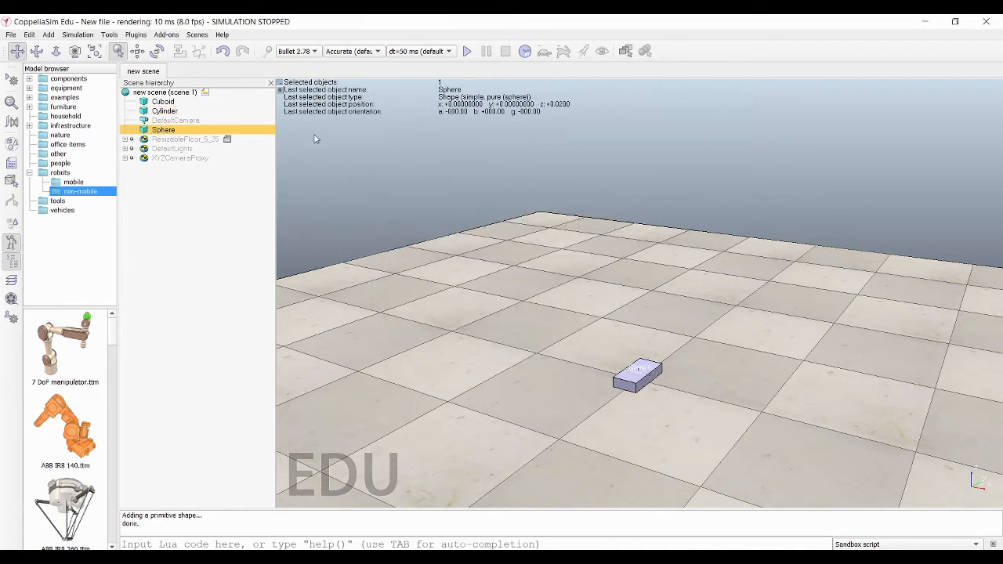
# Step: Raise the cuboid, cylinder and sphere together by 0.05 m along the world Z axis
pyautogui.moveTo(589, 394); pyautogui.dragTo(558, 327)
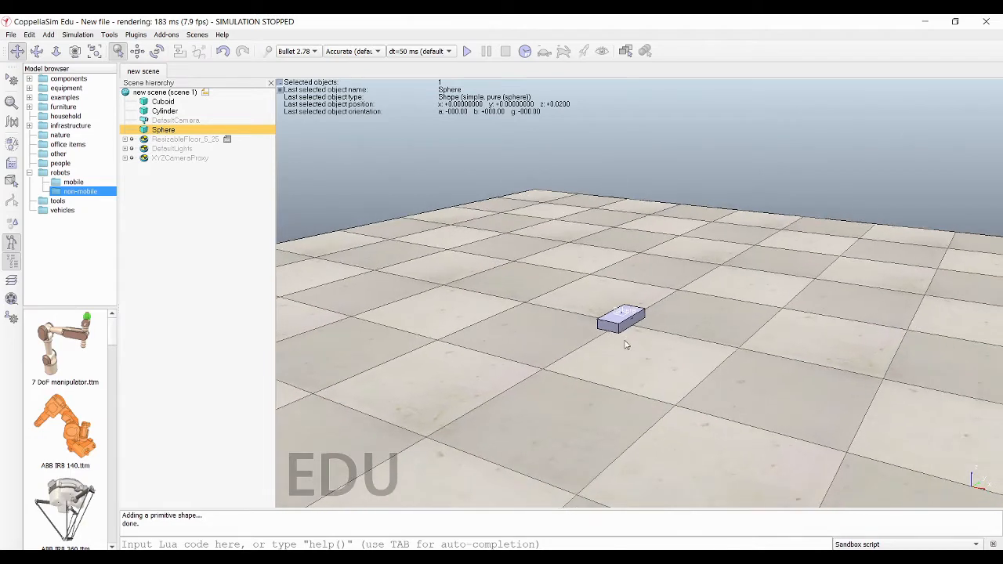
pyautogui.scroll(5, 624, 345)
pyautogui.moveTo(641, 378); pyautogui.dragTo(660, 318)
pyautogui.click(611, 290)
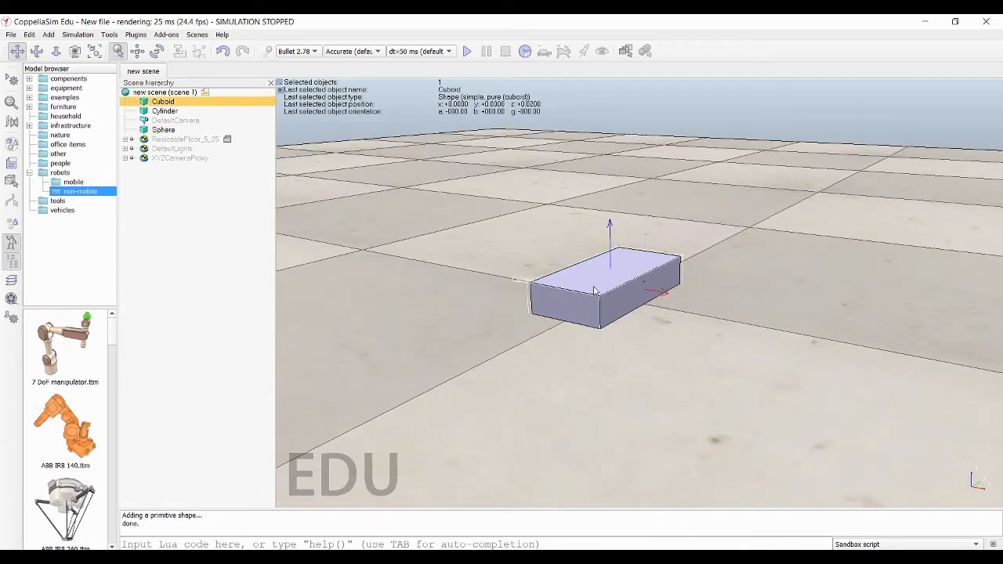
pyautogui.click(137, 52)
pyautogui.keyDown('ctrl'); pyautogui.click(175, 114); pyautogui.keyUp('ctrl')
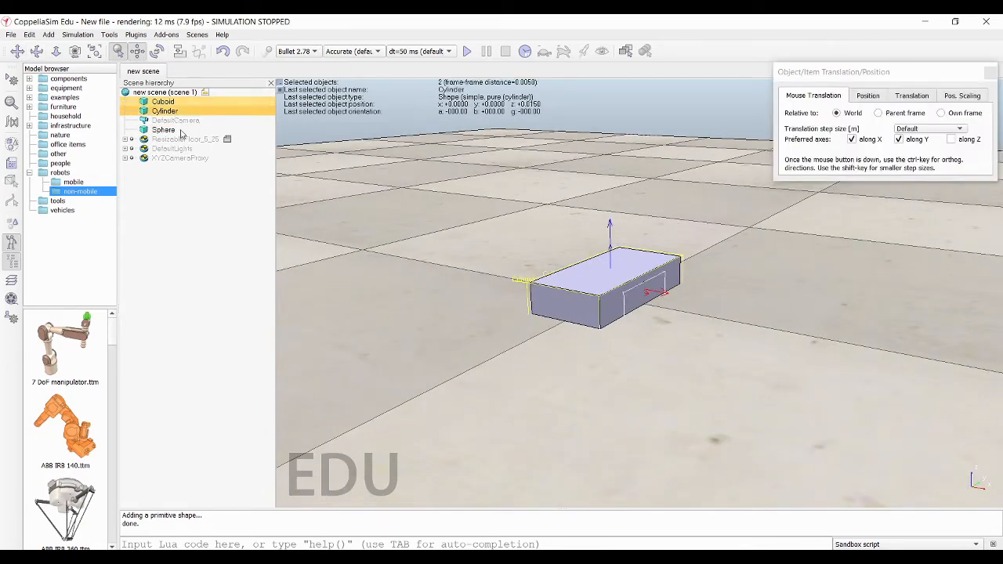
pyautogui.keyDown('ctrl'); pyautogui.click(180, 132); pyautogui.keyUp('ctrl')
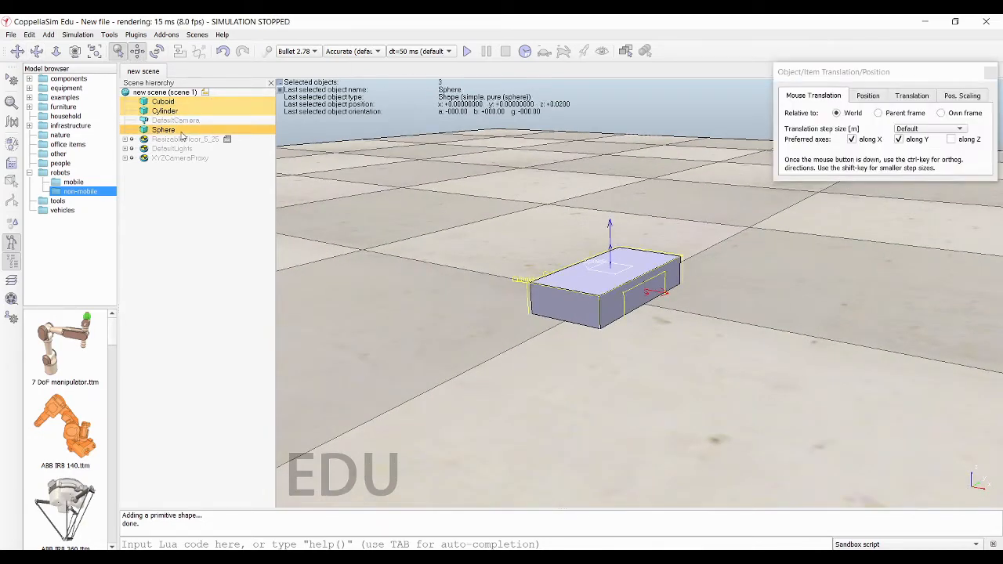
pyautogui.click(951, 139)
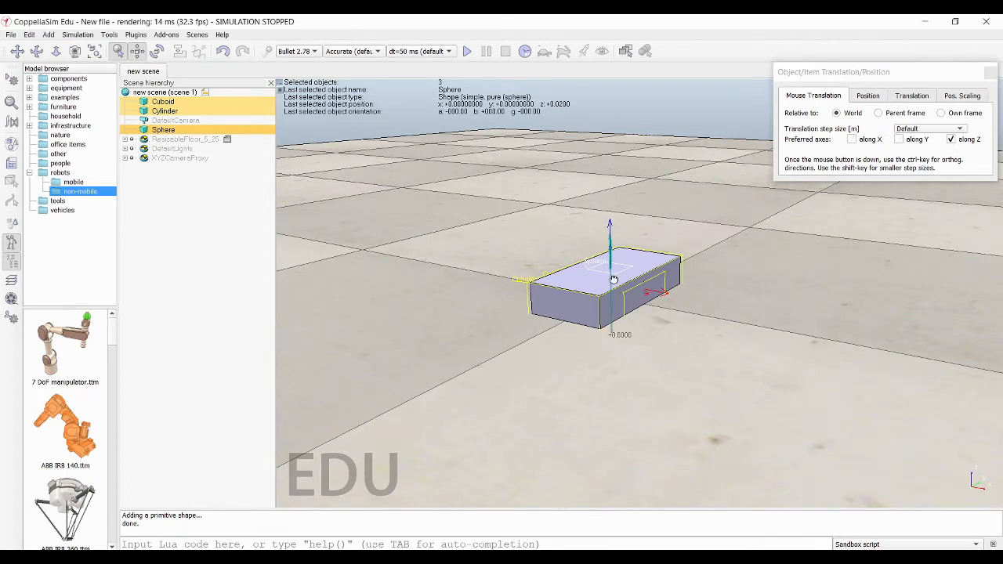
pyautogui.moveTo(613, 268); pyautogui.dragTo(613, 223)
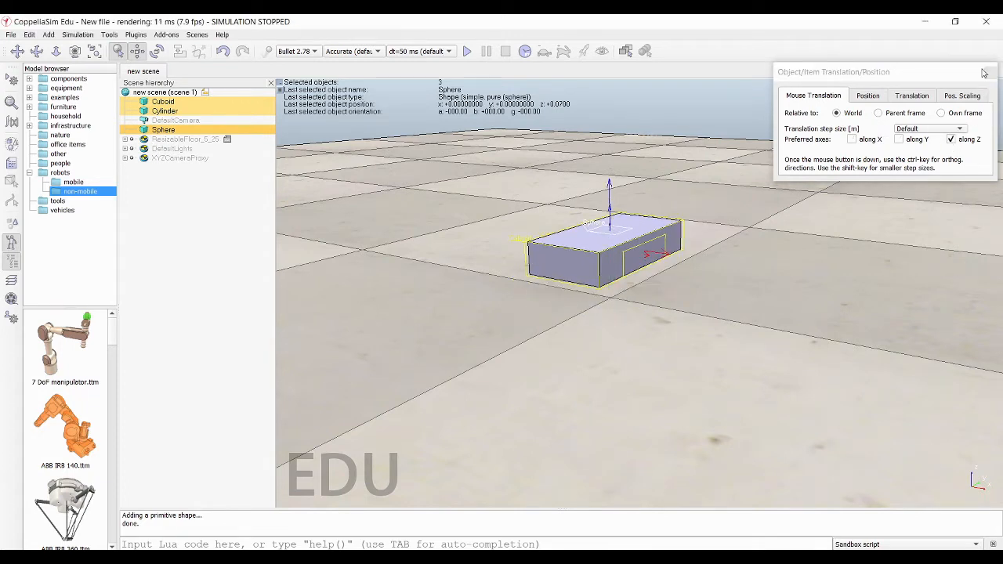
pyautogui.click(990, 72)
# Step: Duplicate the cylinder in place with copy and paste
pyautogui.click(182, 198)
pyautogui.click(158, 132)
pyautogui.click(161, 114)
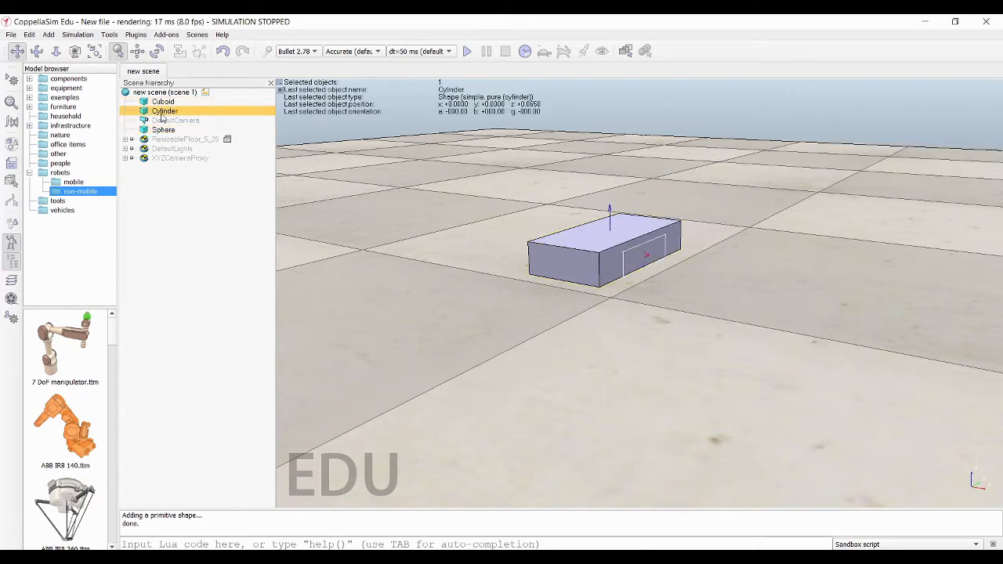
pyautogui.hotkey('ctrl', 'c')
pyautogui.hotkey('ctrl', 'v')
# Step: Rename the original cylinder as Roda1 and its copy as Roda2
pyautogui.click(176, 112)
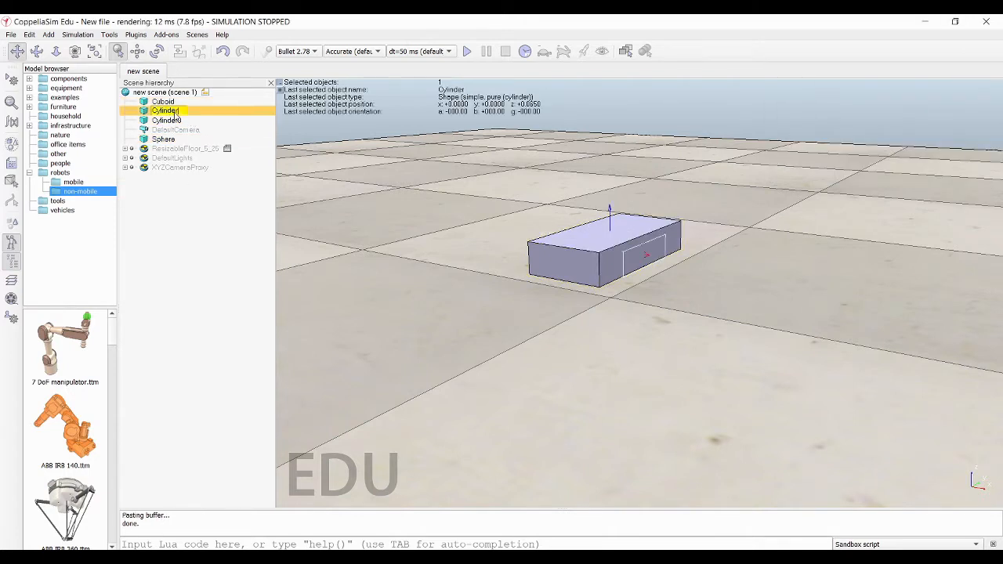
pyautogui.press('Return')
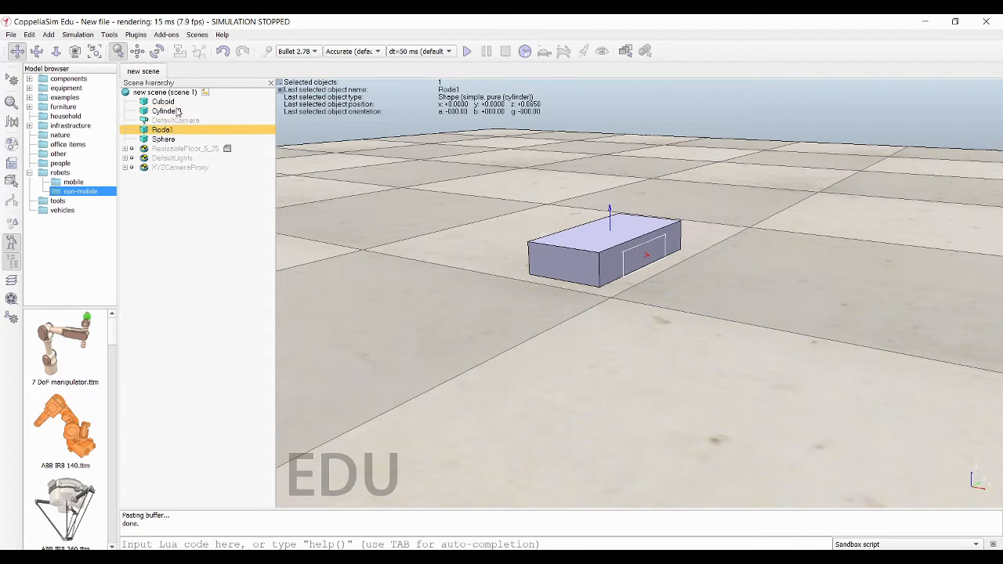
pyautogui.click(177, 111)
pyautogui.write('Roda2')
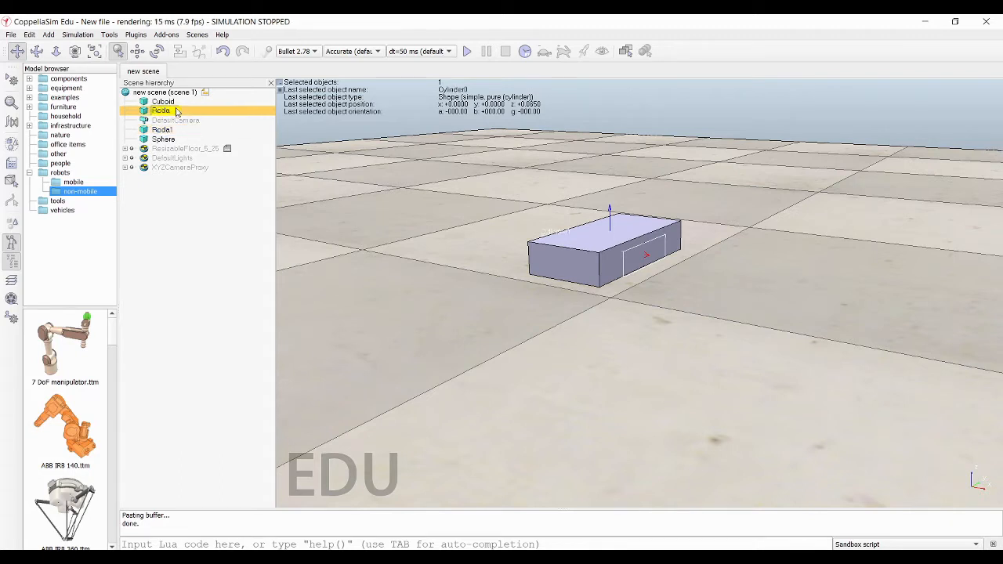
pyautogui.press('Return')
# Step: Rename the sphere as Base
pyautogui.click(162, 140)
pyautogui.write('Base')
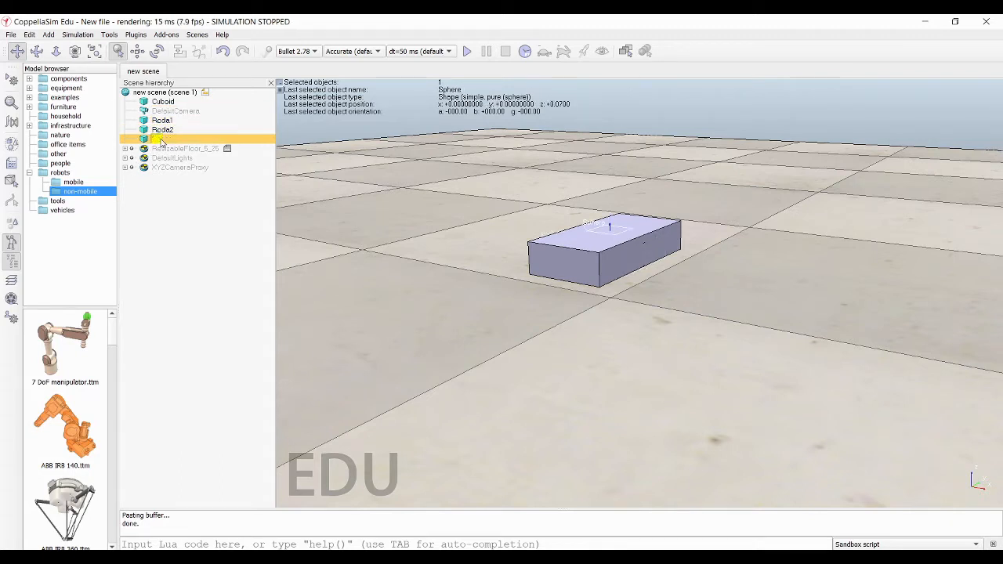
pyautogui.press('Return')
pyautogui.click(173, 112)
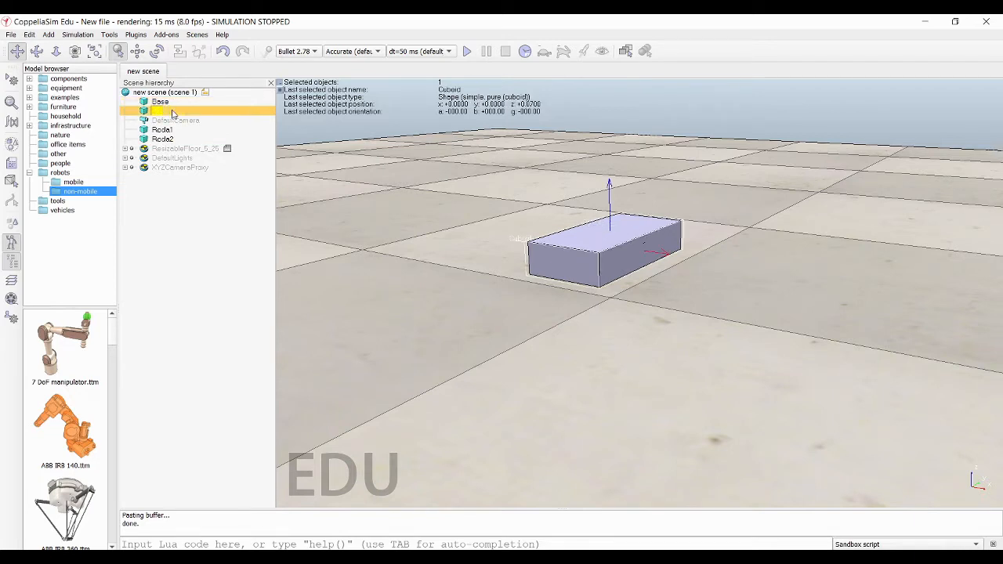
# Step: Rename the sphere as RodaBebas and the cuboid as Base
pyautogui.click(161, 102)
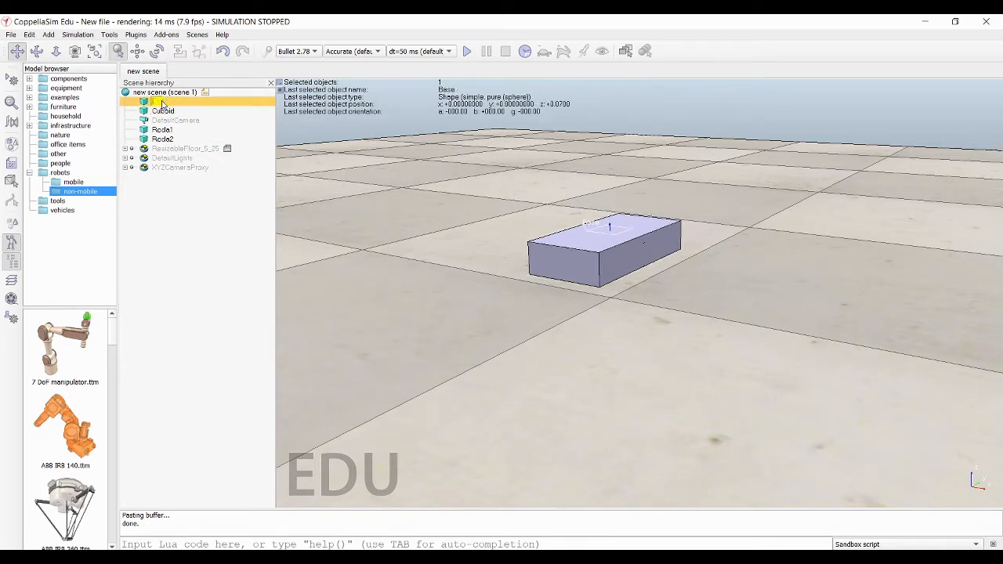
pyautogui.write('RodaBebas')
pyautogui.press('Return')
pyautogui.click(163, 105)
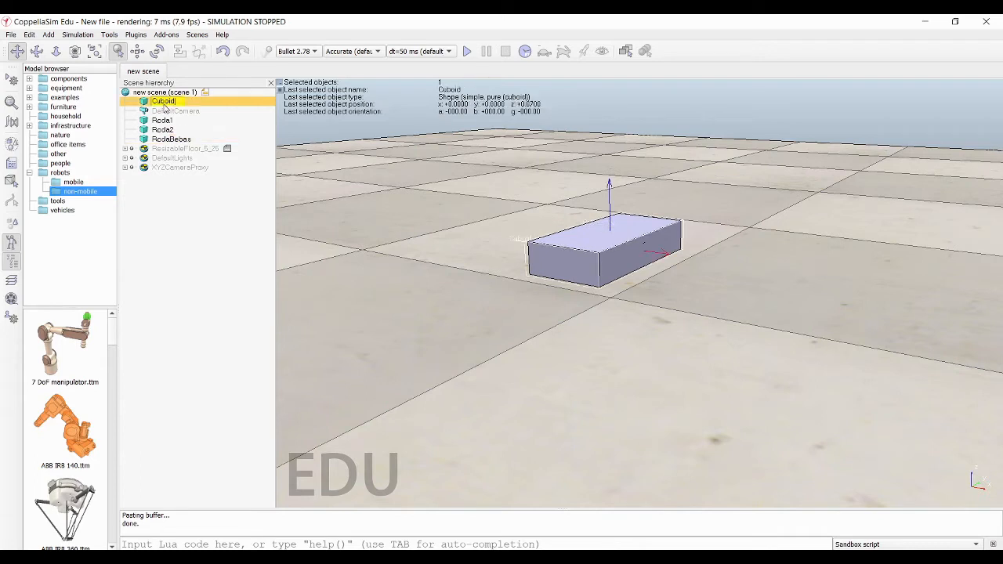
pyautogui.write('Base')
pyautogui.press('Return')
# Step: Set the Beta orientation of both Roda1 and Roda2 to 90 degrees relative to the world
pyautogui.click(168, 140)
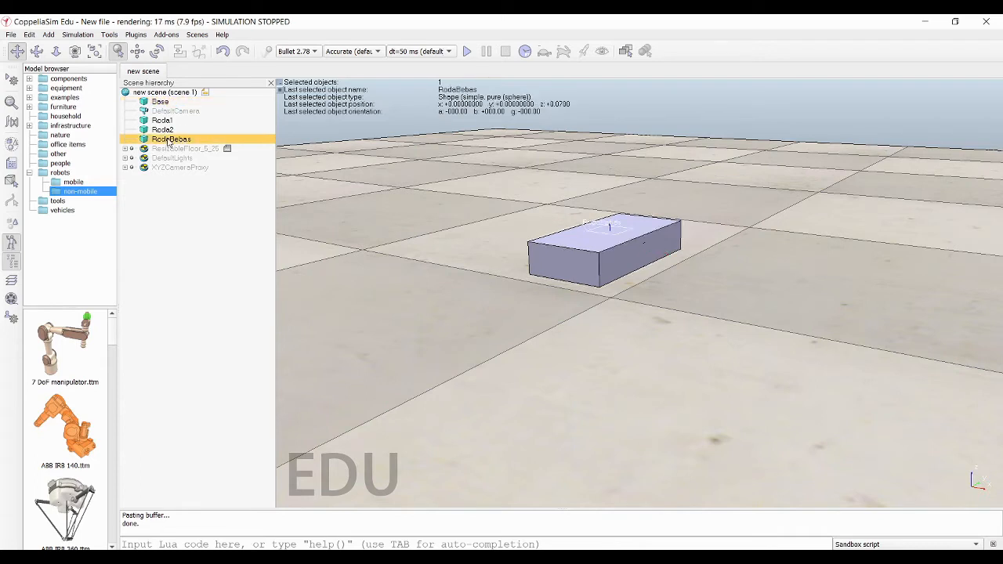
pyautogui.click(161, 121)
pyautogui.click(160, 129)
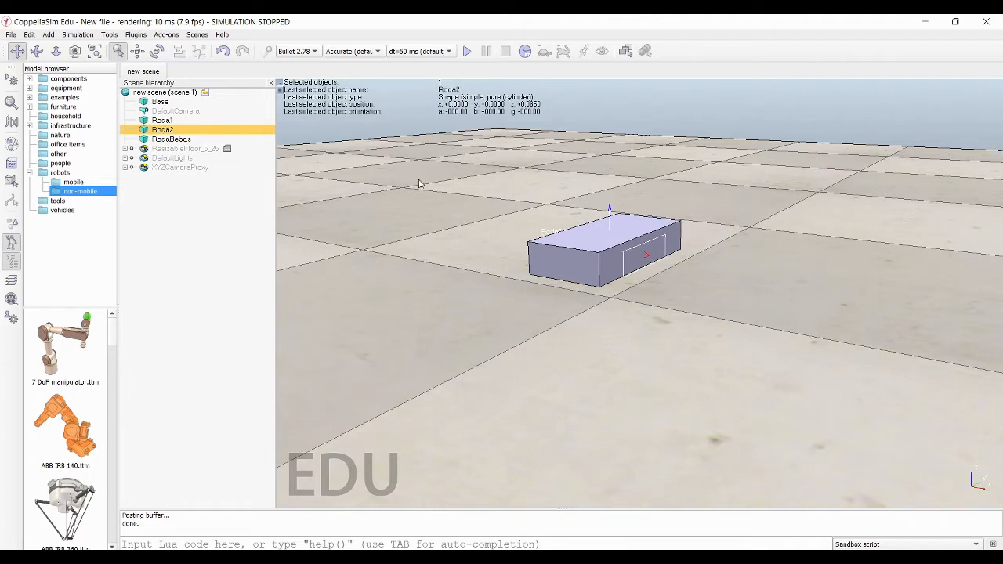
pyautogui.keyDown('ctrl'); pyautogui.click(160, 120); pyautogui.keyUp('ctrl')
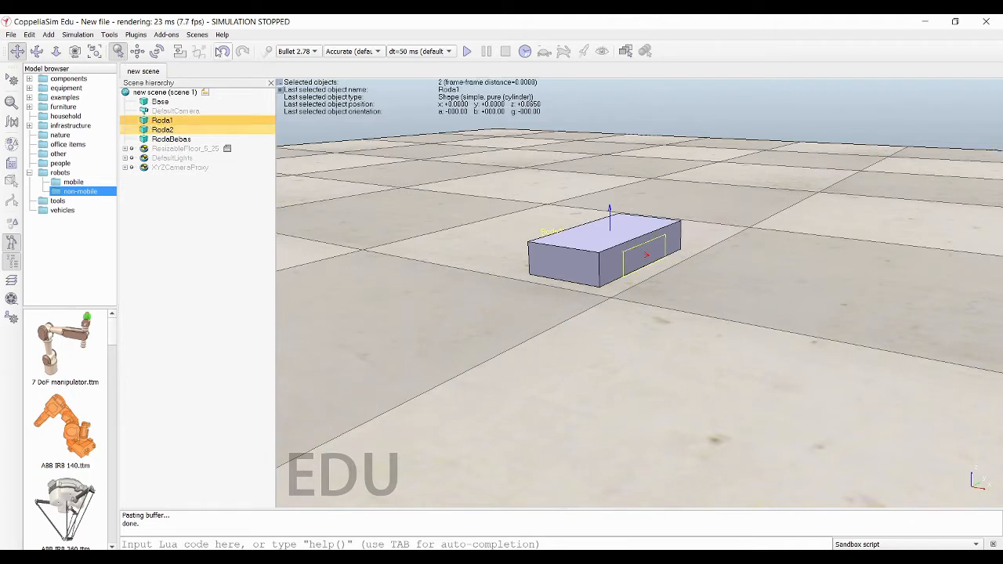
pyautogui.click(157, 51)
pyautogui.click(863, 95)
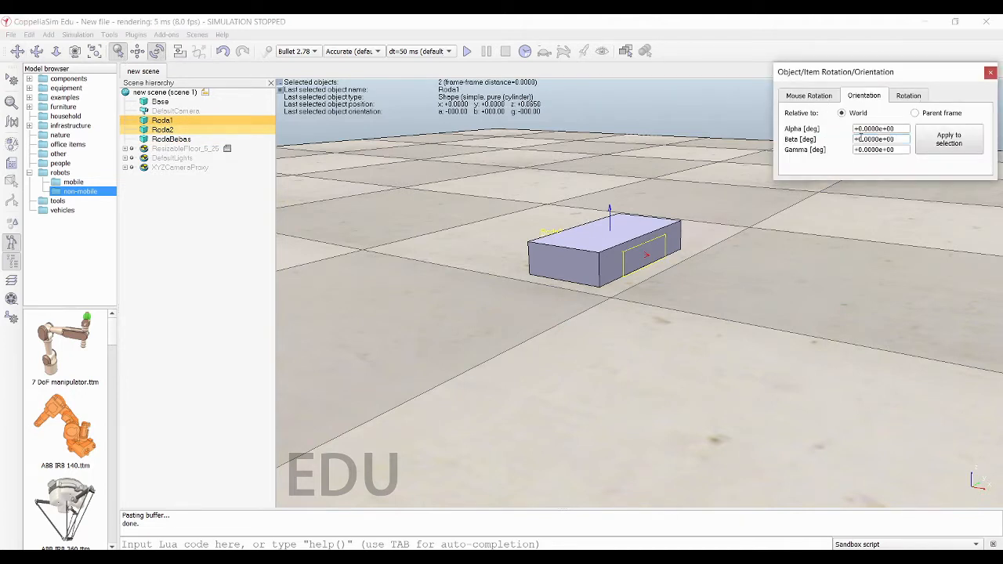
pyautogui.write('90')
pyautogui.press('Return')
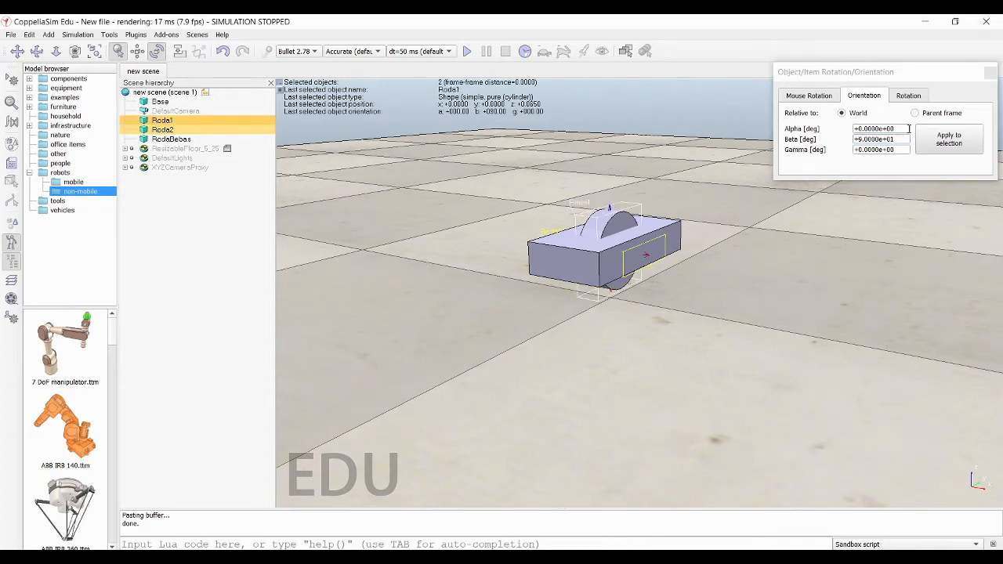
# Step: Shift both wheels to Y -0.05 m along the world axis and move Roda1 out beside the base's negative-X side
pyautogui.click(17, 51)
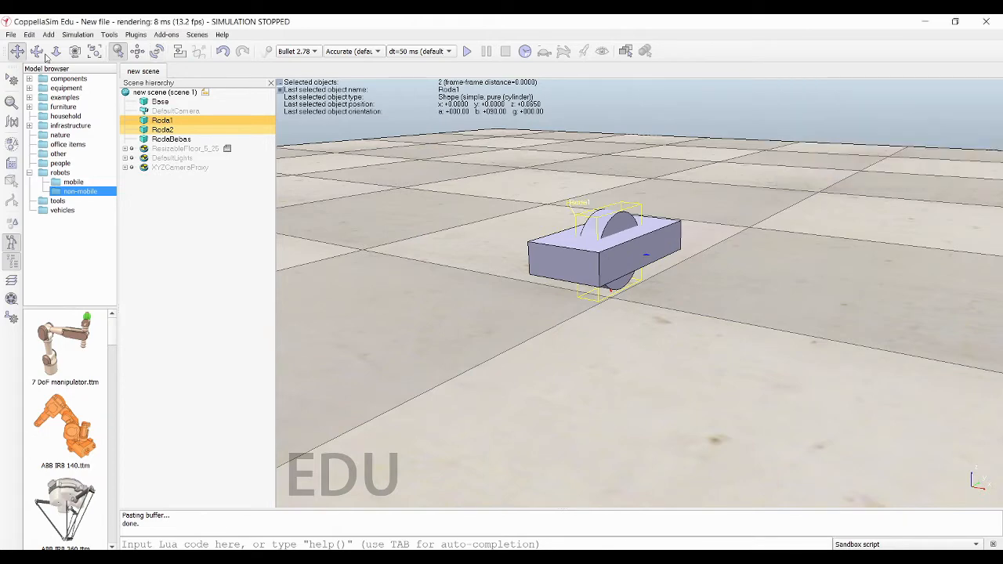
pyautogui.click(38, 52)
pyautogui.moveTo(564, 243); pyautogui.dragTo(615, 302)
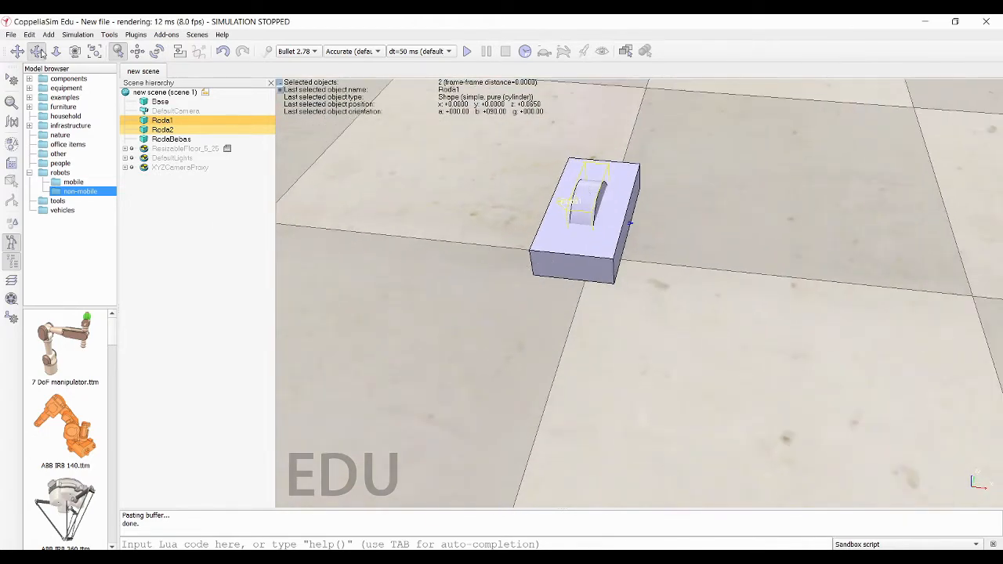
pyautogui.click(141, 53)
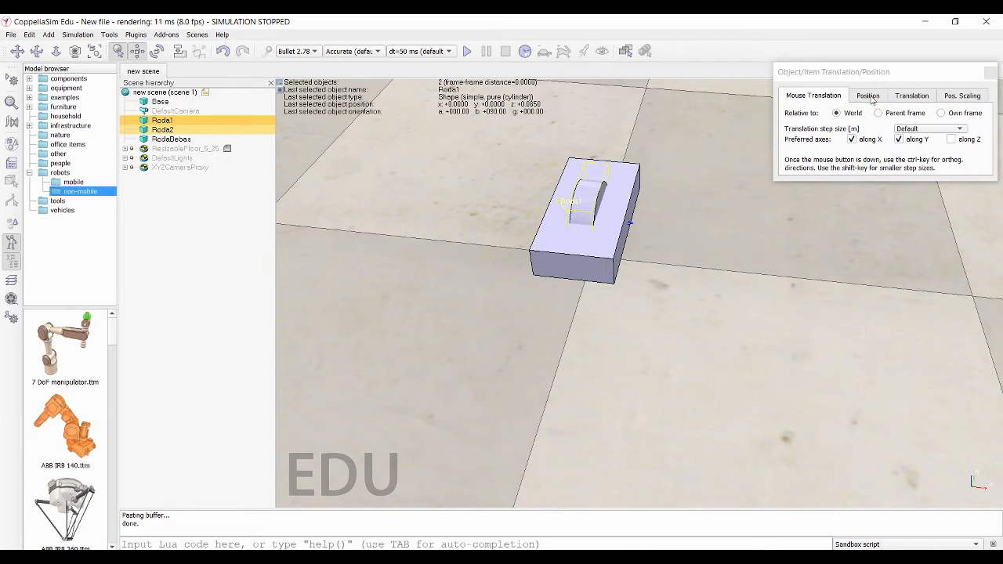
pyautogui.click(862, 144)
pyautogui.moveTo(573, 216); pyautogui.dragTo(501, 205)
pyautogui.click(163, 123)
pyautogui.click(899, 141)
pyautogui.click(853, 141)
# Step: Move Roda2 along the world X axis only, to X 0.075 m beside the base
pyautogui.click(206, 131)
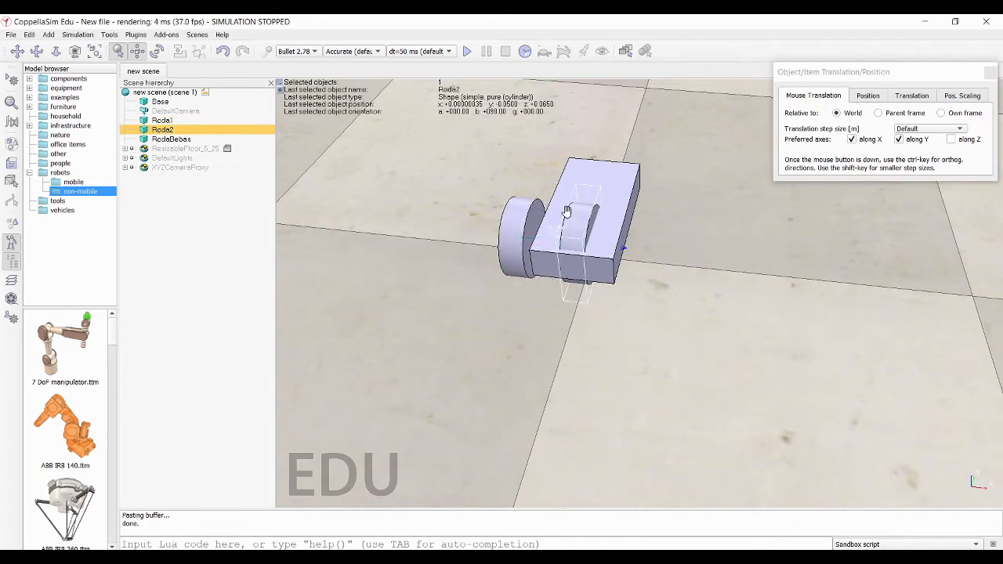
pyautogui.click(899, 140)
pyautogui.click(899, 140)
pyautogui.moveTo(581, 235); pyautogui.dragTo(641, 248)
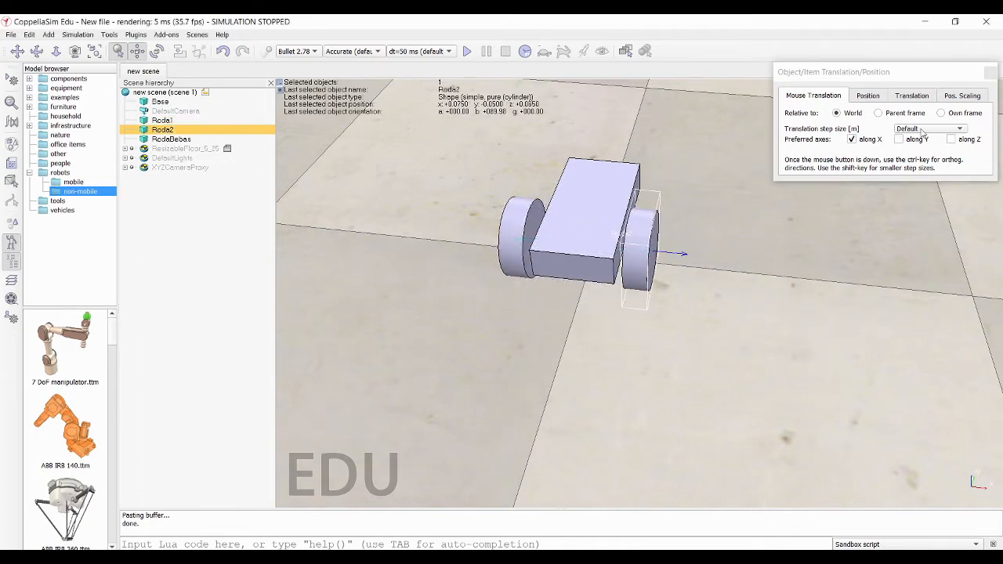
pyautogui.click(992, 74)
# Step: Move RodaBebas along the world Y axis only, to Y 0.075 m near the far end of the base
pyautogui.click(37, 52)
pyautogui.moveTo(549, 178); pyautogui.dragTo(434, 135)
pyautogui.click(163, 140)
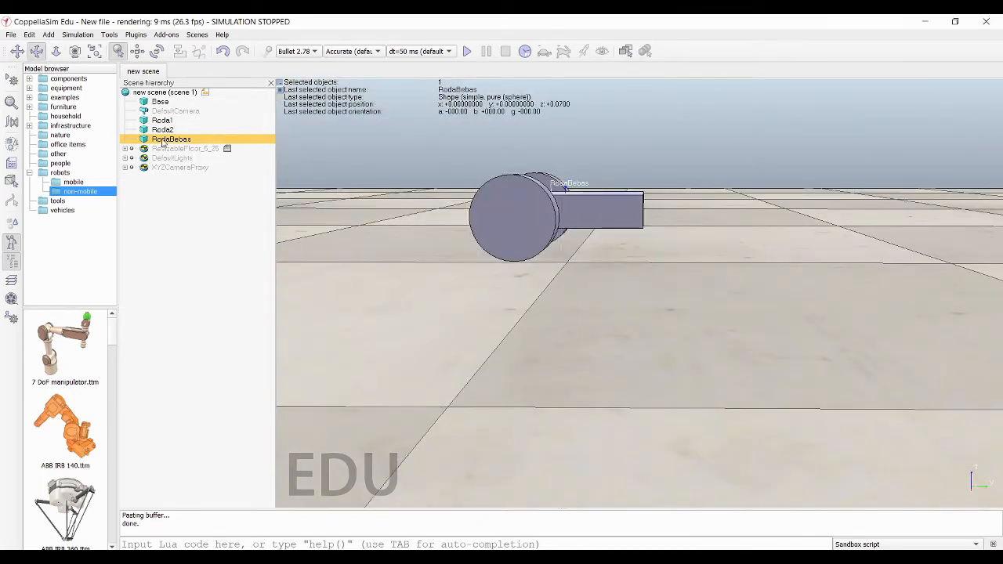
pyautogui.click(137, 51)
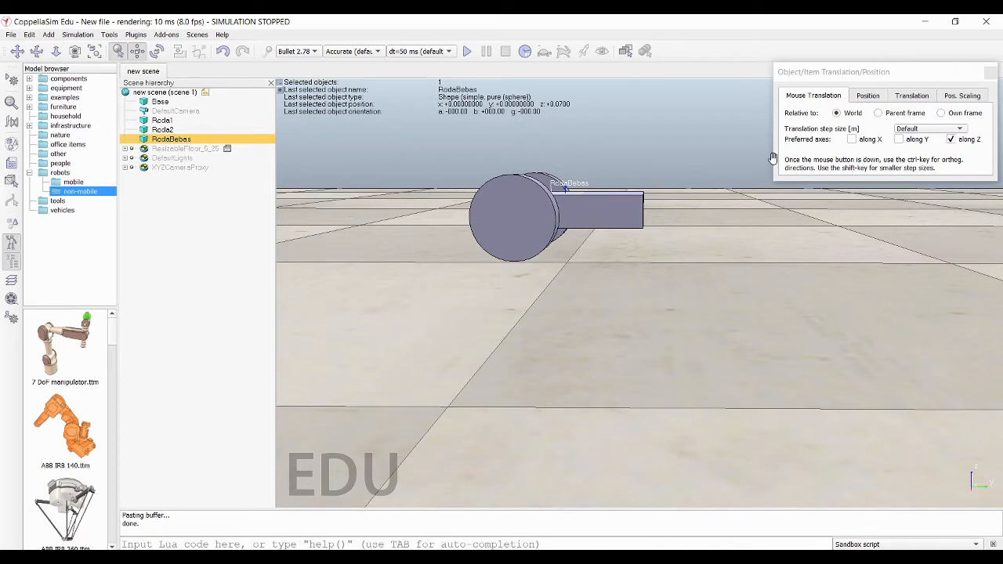
pyautogui.click(949, 140)
pyautogui.moveTo(584, 199); pyautogui.dragTo(683, 202)
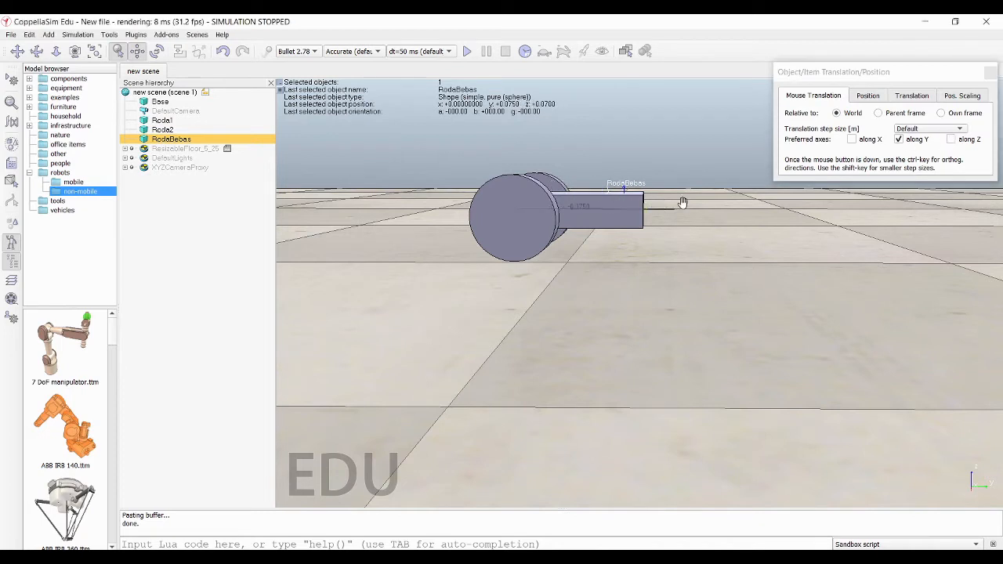
# Step: Lower RodaBebas along the world Z axis only to Z 0.033 m beneath the base, using a 0.001 m translation step
pyautogui.click(898, 140)
pyautogui.moveTo(606, 225); pyautogui.dragTo(629, 252)
pyautogui.click(930, 130)
pyautogui.click(925, 143)
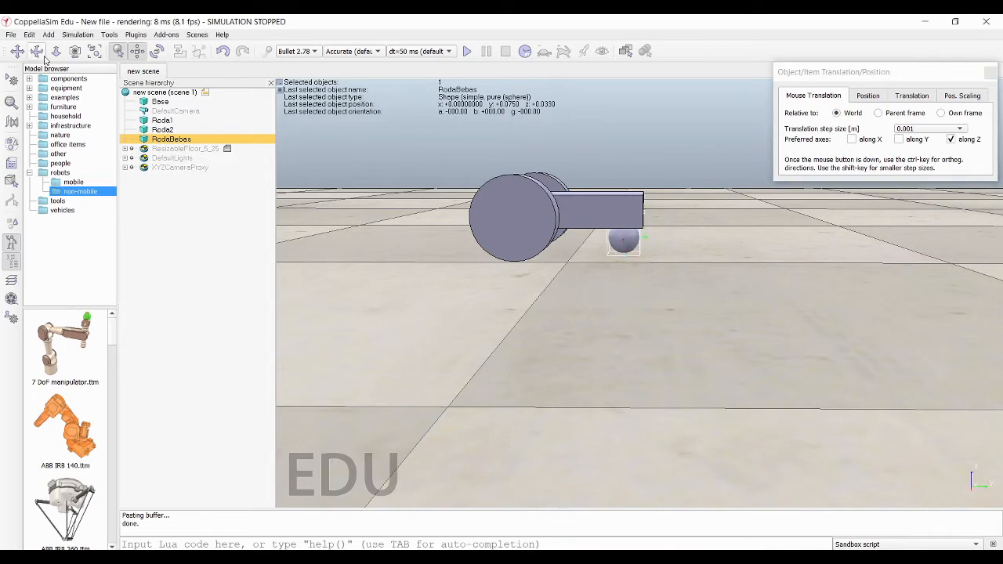
pyautogui.click(37, 52)
pyautogui.moveTo(498, 211); pyautogui.dragTo(416, 209)
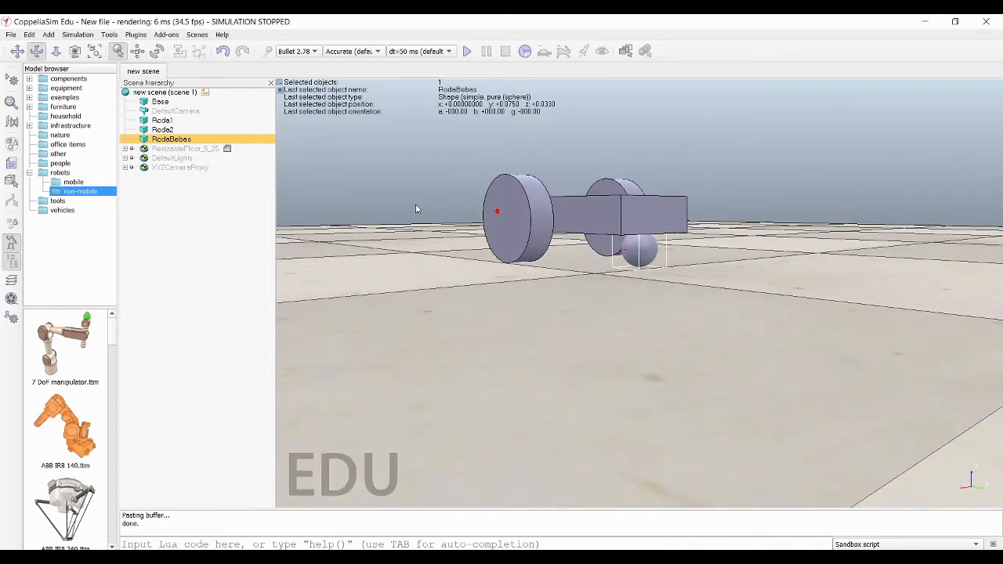
pyautogui.click(118, 51)
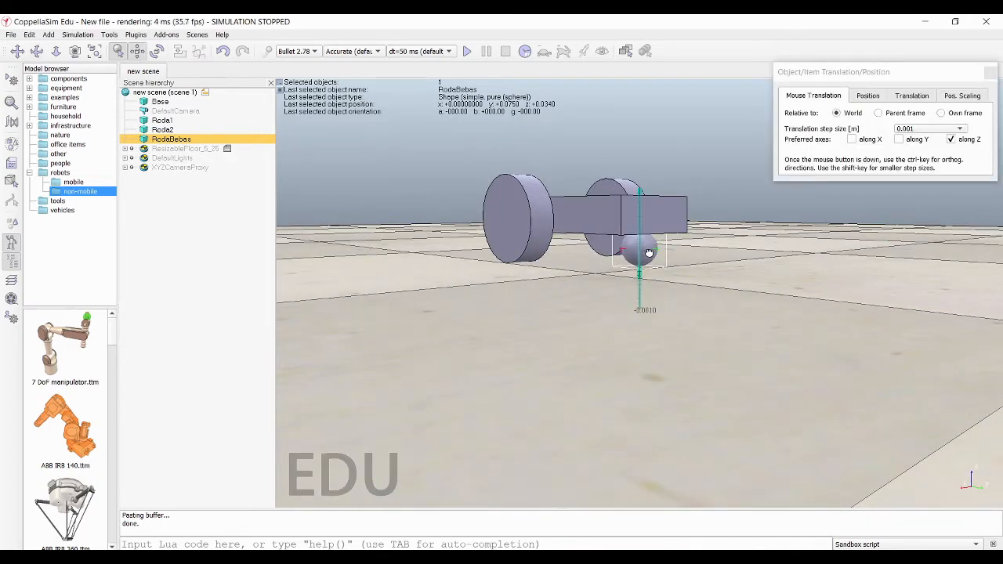
pyautogui.click(992, 74)
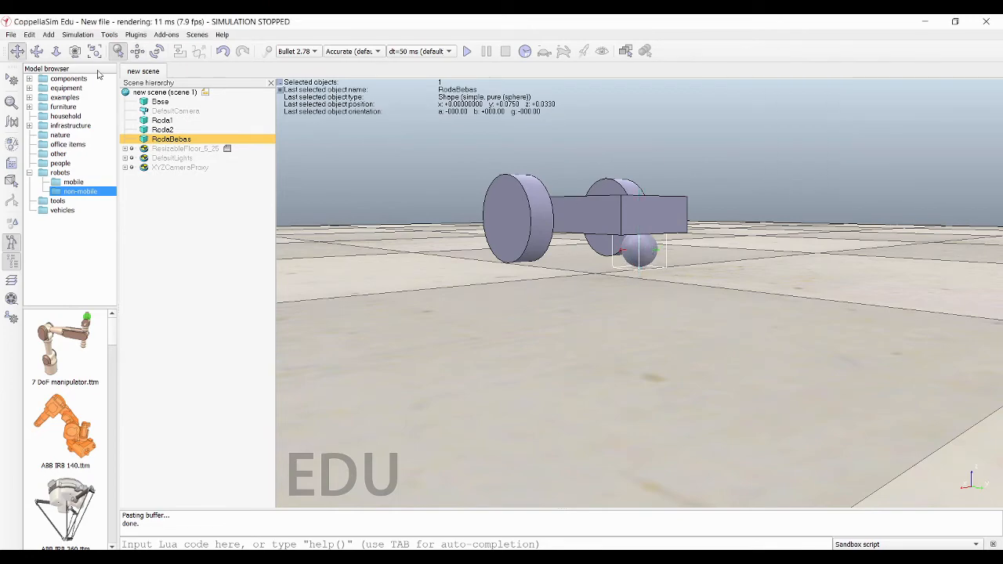
# Step: Deselect the caster wheel and add a force sensor to the scene
pyautogui.moveTo(506, 242); pyautogui.dragTo(815, 296, button='middle')
pyautogui.moveTo(496, 217); pyautogui.dragTo(320, 241, button='middle')
pyautogui.click(506, 293)
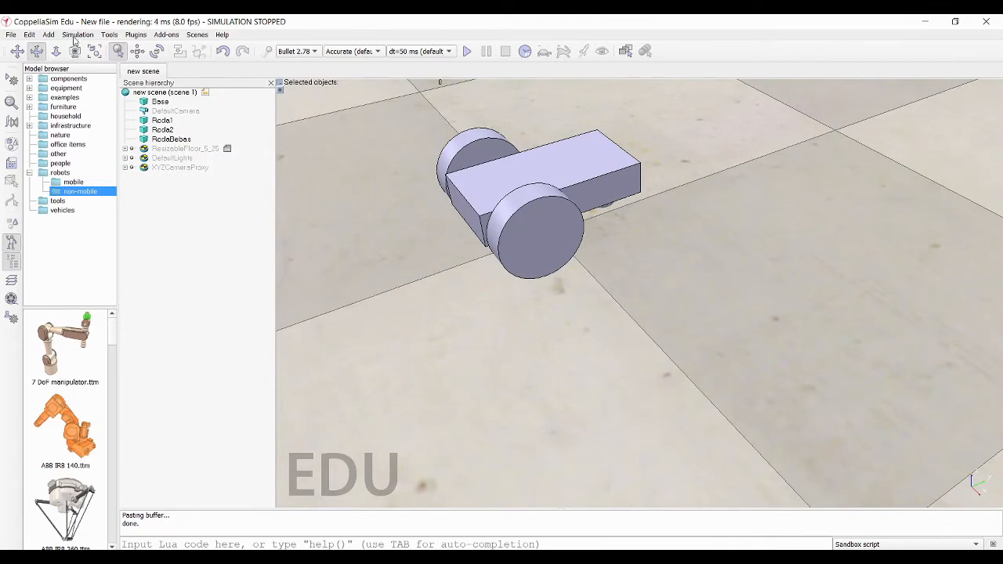
pyautogui.click(51, 35)
pyautogui.moveTo(77, 35)
pyautogui.click(75, 174)
pyautogui.moveTo(457, 211); pyautogui.dragTo(303, 152, button='middle')
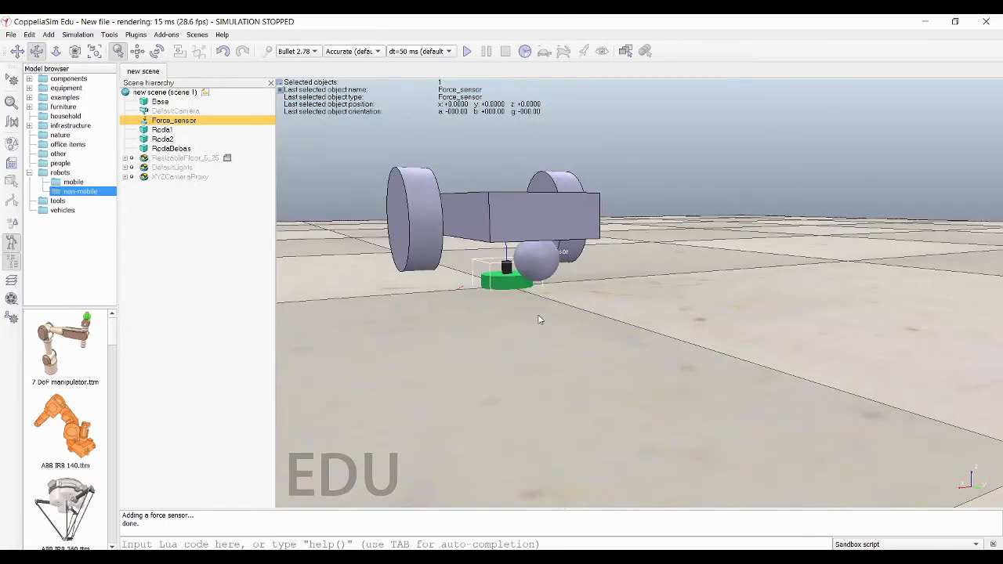
# Step: Place the force sensor at the caster wheel by applying RodaBebas's world position to it
pyautogui.click(530, 267)
pyautogui.doubleClick(144, 148)
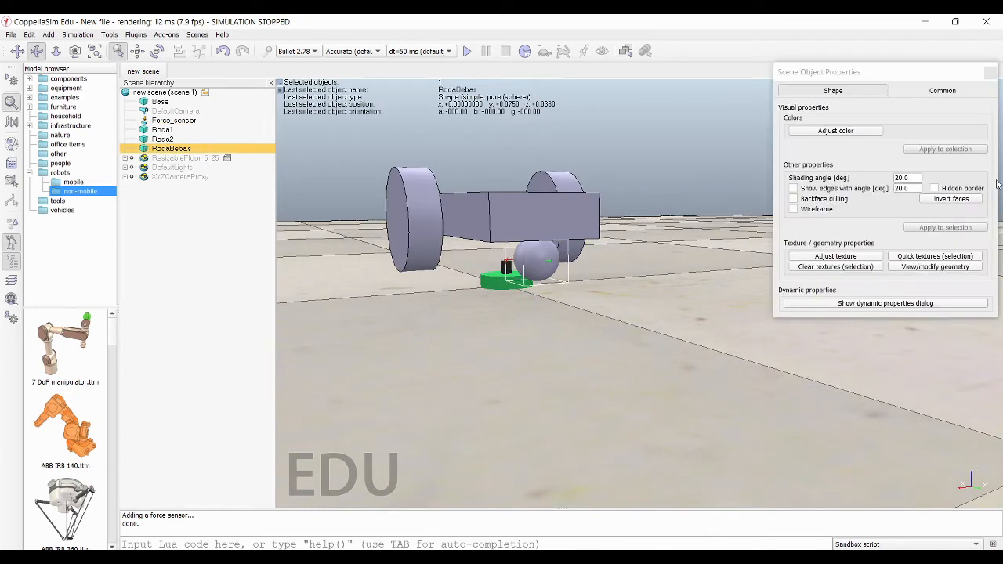
pyautogui.click(991, 72)
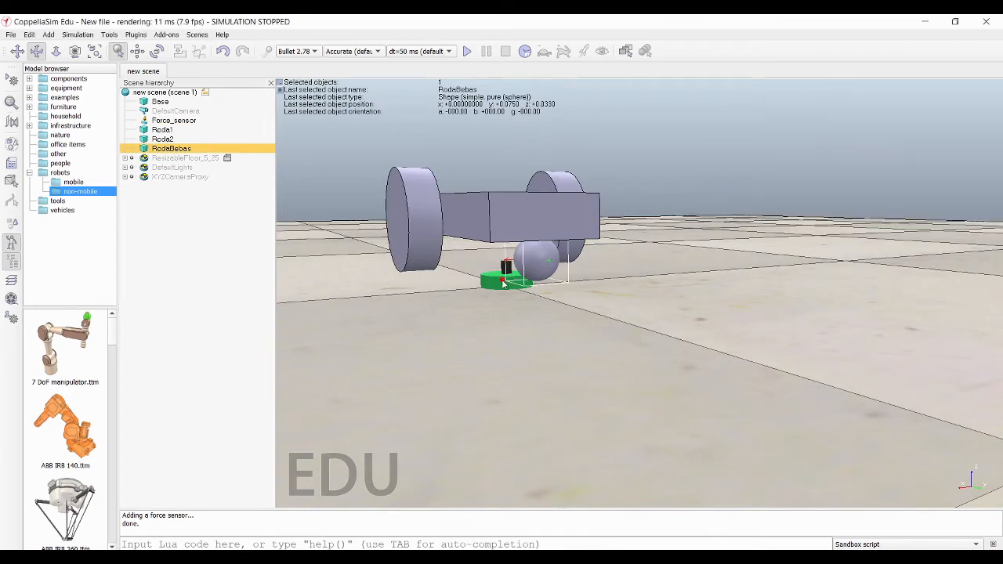
pyautogui.click(505, 283)
pyautogui.keyDown('ctrl'); pyautogui.click(531, 266); pyautogui.keyUp('ctrl')
pyautogui.click(137, 51)
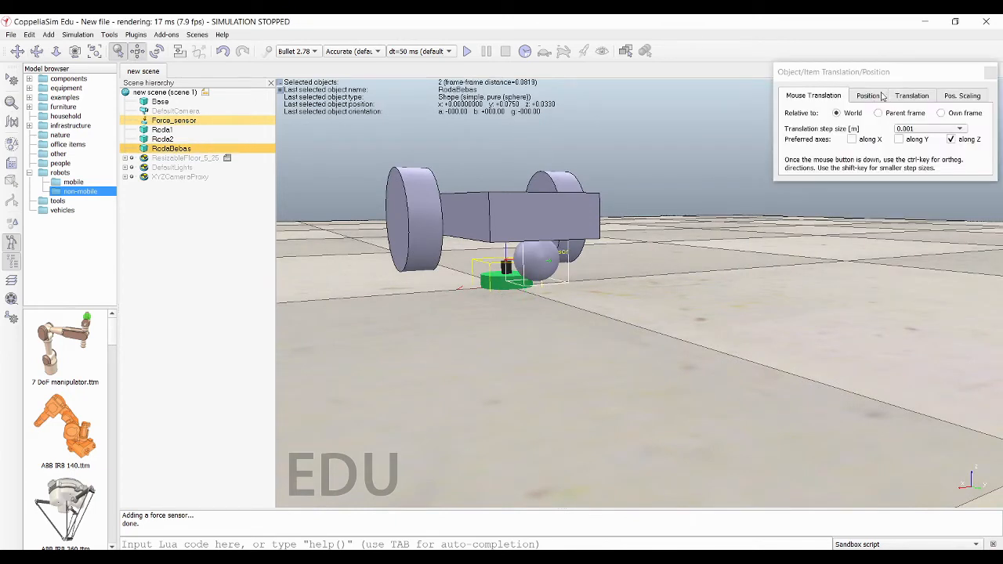
pyautogui.click(873, 97)
pyautogui.click(972, 136)
pyautogui.click(993, 73)
# Step: Set the force sensor's object size to 0.03 m
pyautogui.doubleClick(144, 120)
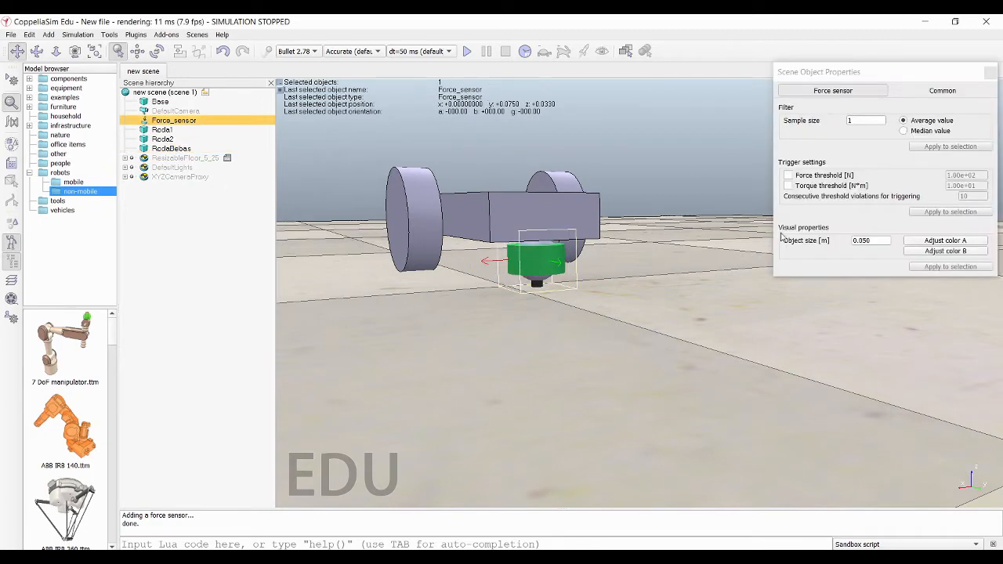
pyautogui.click(866, 242)
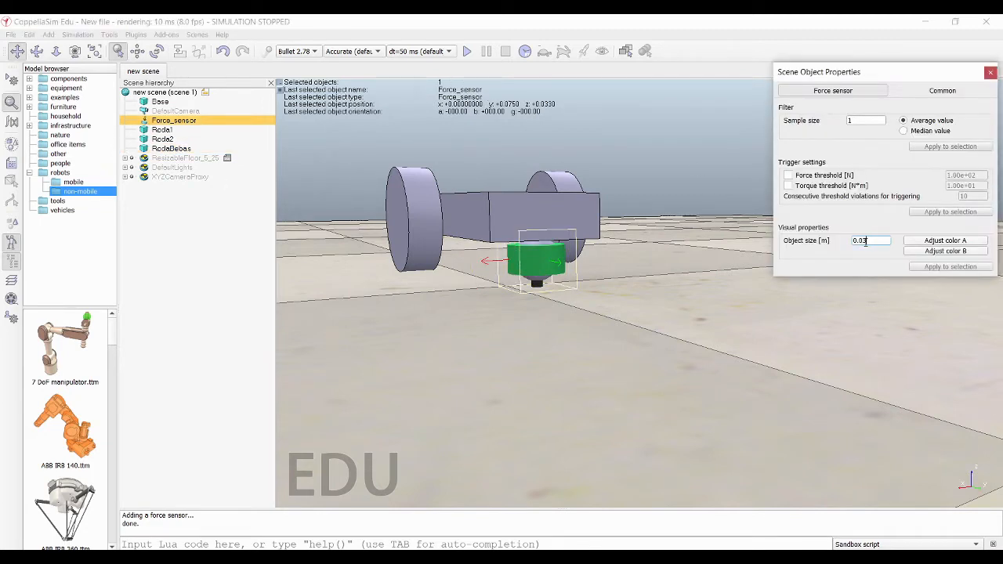
pyautogui.press('Return')
pyautogui.click(990, 72)
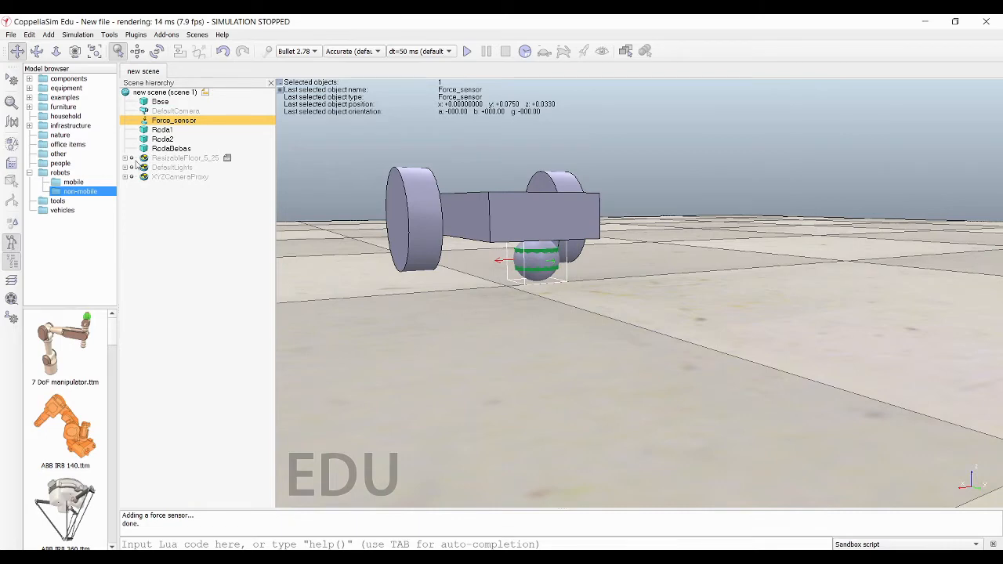
# Step: Deselect the force sensor and add a revolute joint to the scene
pyautogui.click(37, 51)
pyautogui.moveTo(475, 249); pyautogui.dragTo(696, 318)
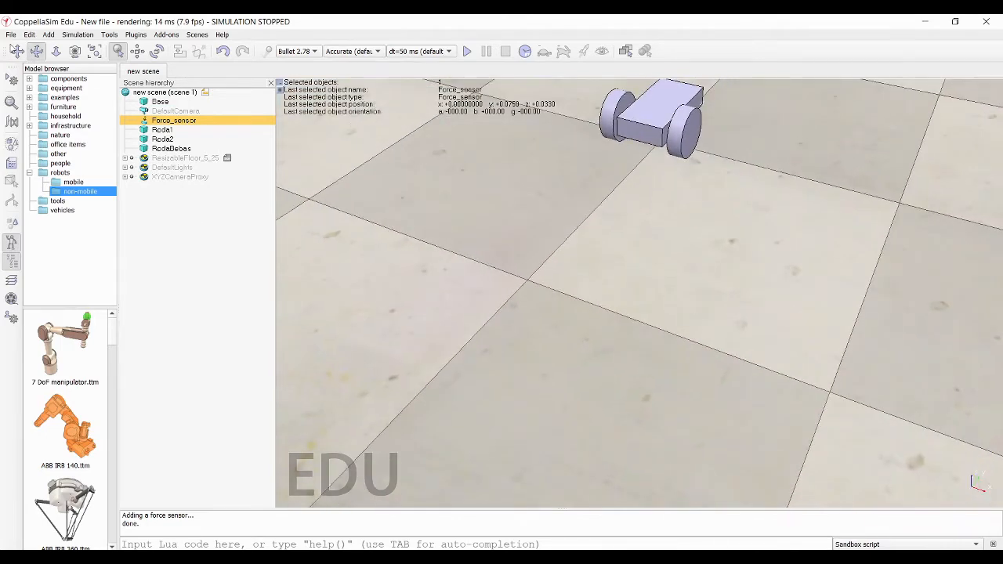
pyautogui.click(13, 49)
pyautogui.moveTo(591, 161); pyautogui.dragTo(598, 284)
pyautogui.scroll(5, 663, 239)
pyautogui.scroll(-1, 322, 163)
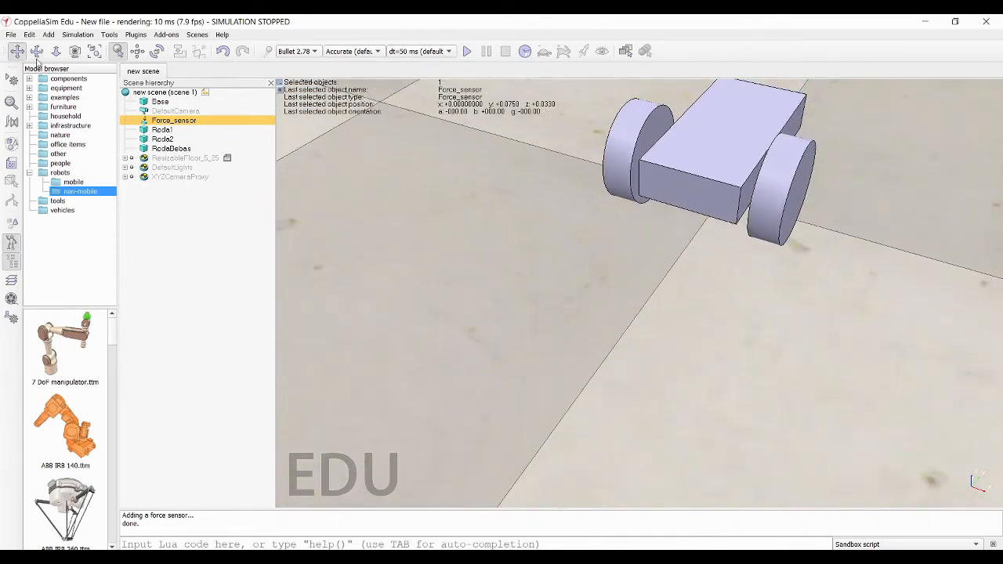
pyautogui.click(37, 54)
pyautogui.moveTo(684, 128); pyautogui.dragTo(746, 238)
pyautogui.click(16, 51)
pyautogui.click(631, 327)
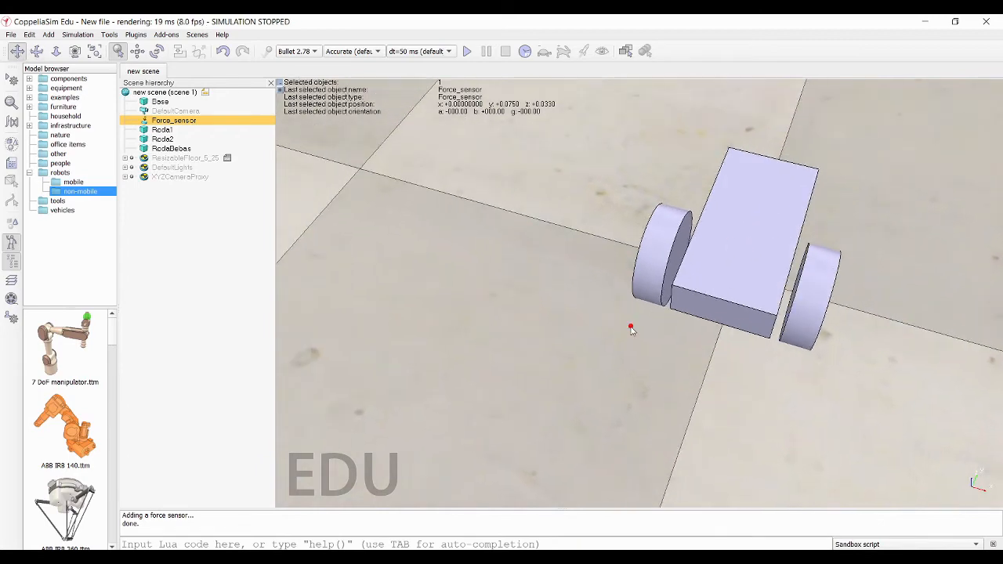
pyautogui.click(78, 34)
pyautogui.moveTo(48, 35)
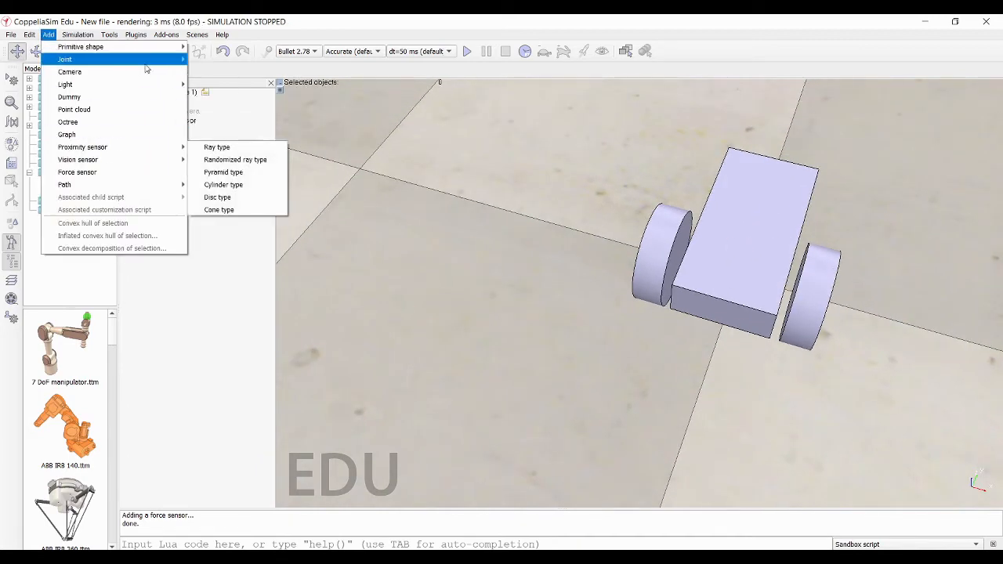
pyautogui.click(217, 60)
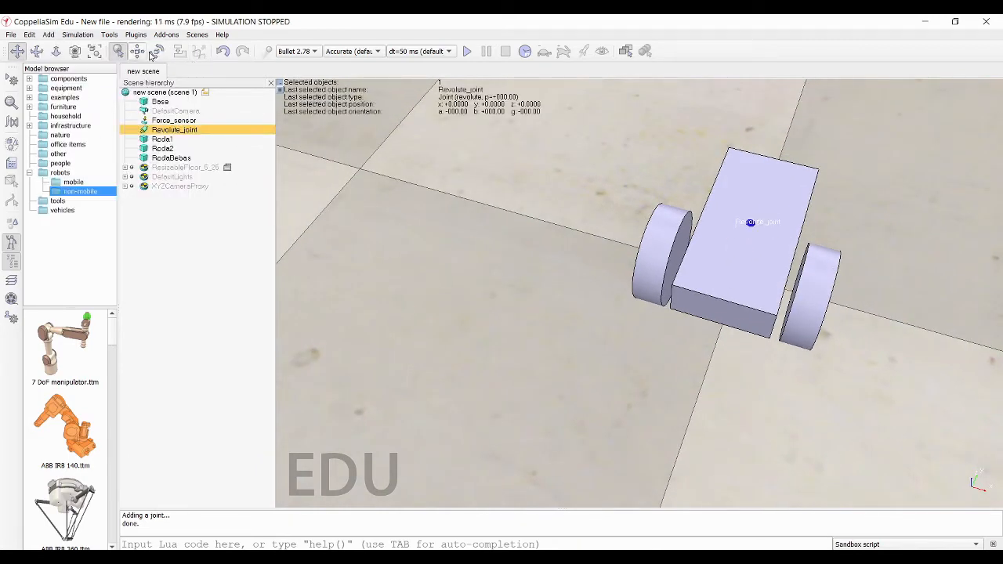
# Step: Set the revolute joint's Beta orientation to 90 degrees relative to the world
pyautogui.click(153, 55)
pyautogui.click(859, 140)
pyautogui.write('9')
pyautogui.press('Return')
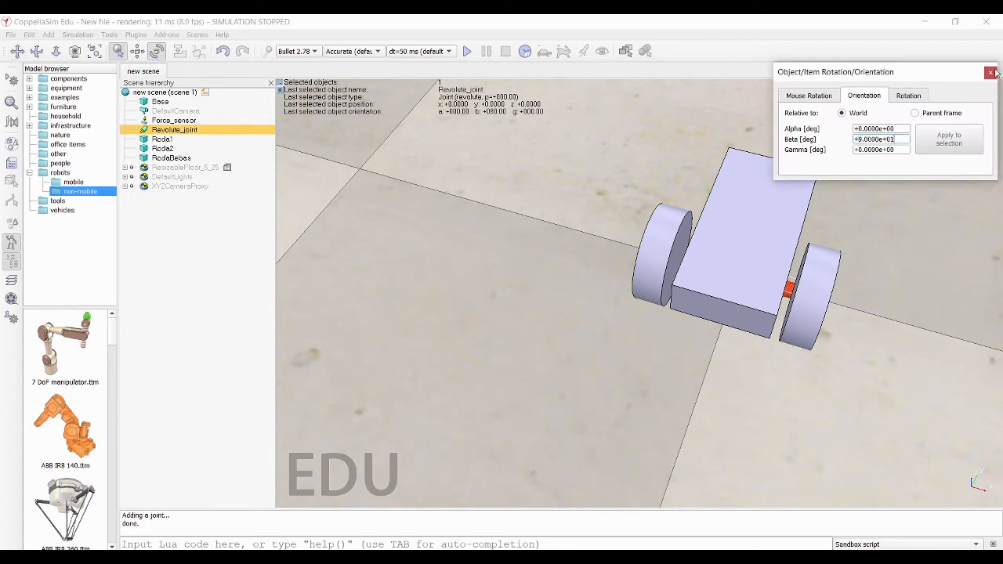
pyautogui.click(991, 72)
# Step: Place the revolute joint at Roda1 by applying the wheel's world position to it
pyautogui.keyDown('ctrl'); pyautogui.click(162, 139); pyautogui.keyUp('ctrl')
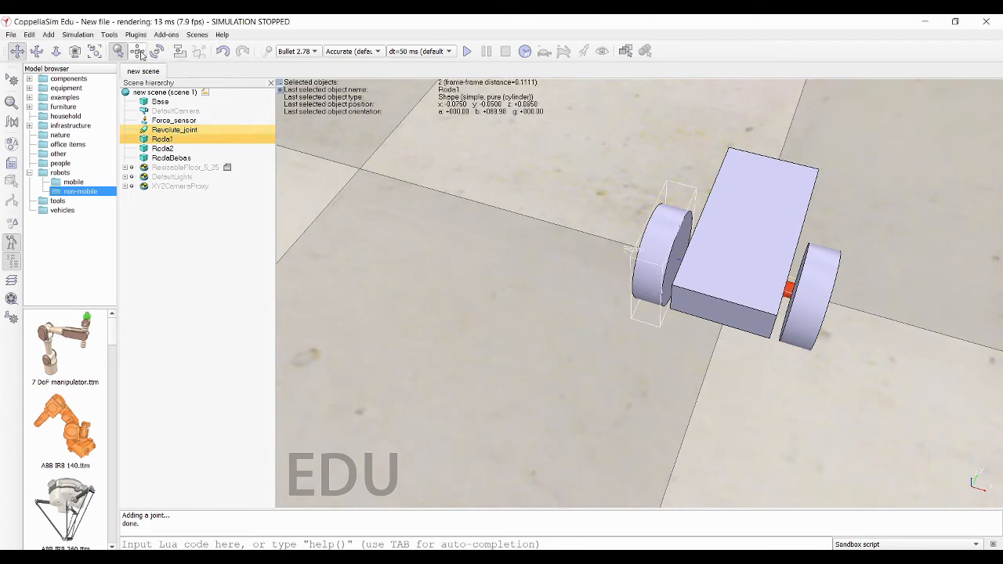
pyautogui.click(138, 52)
pyautogui.click(966, 140)
pyautogui.click(992, 72)
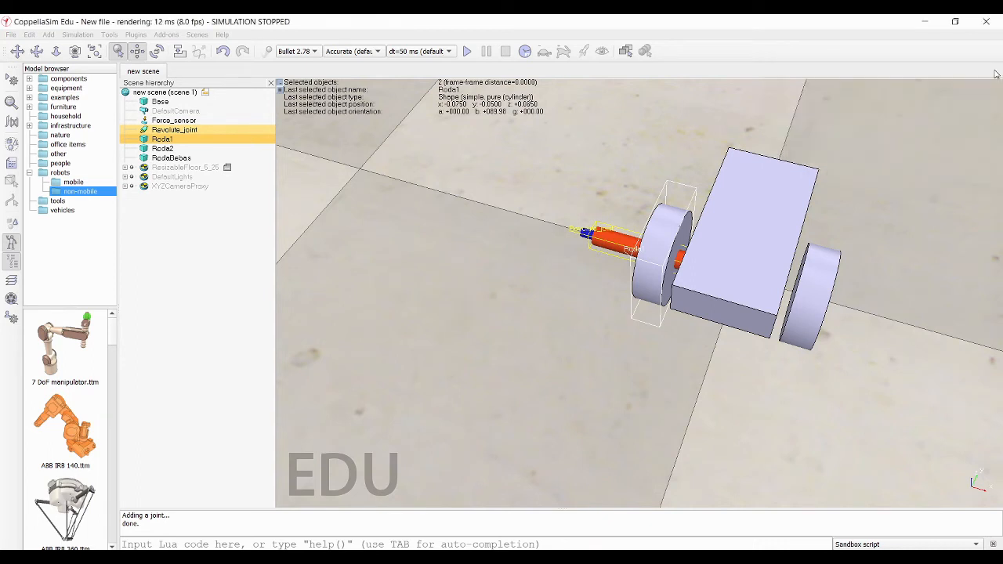
# Step: Set the visual length of the revolute joint at Roda1 to 0.08 m
pyautogui.doubleClick(143, 129)
pyautogui.click(870, 278)
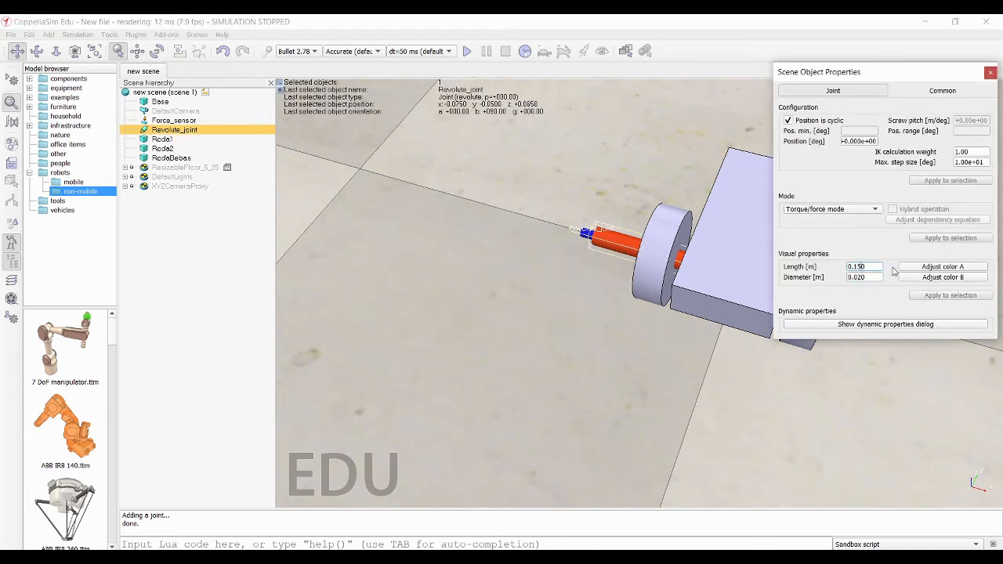
pyautogui.press('Return')
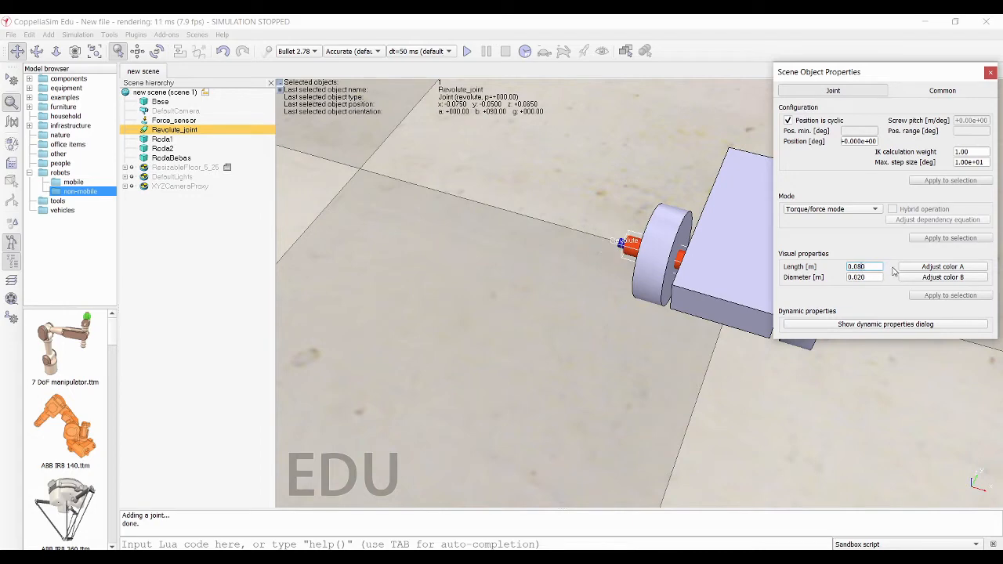
pyautogui.click(990, 72)
# Step: Duplicate the revolute joint and place the copy at Roda2 by applying that wheel's world position to it
pyautogui.click(37, 51)
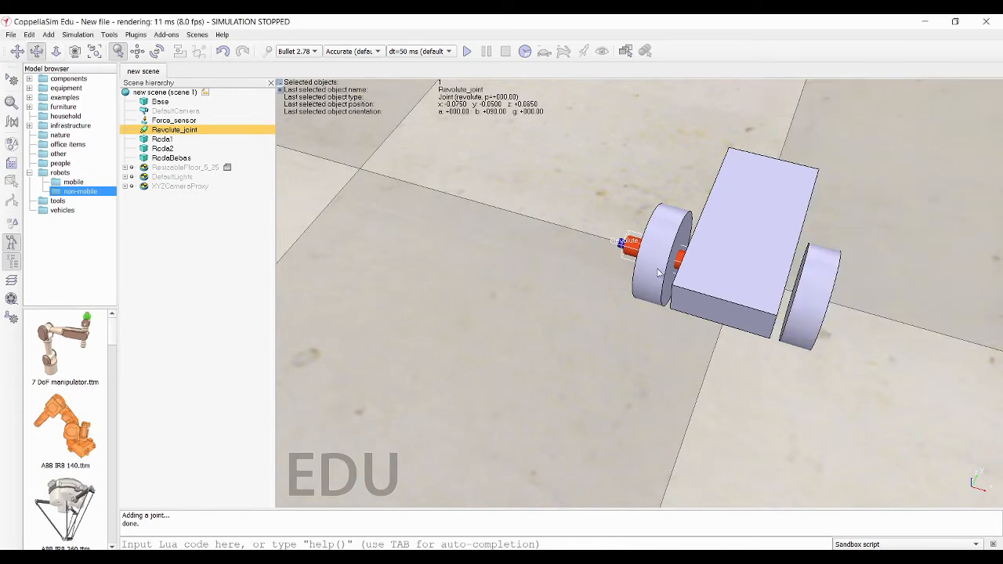
pyautogui.moveTo(706, 297); pyautogui.dragTo(647, 280)
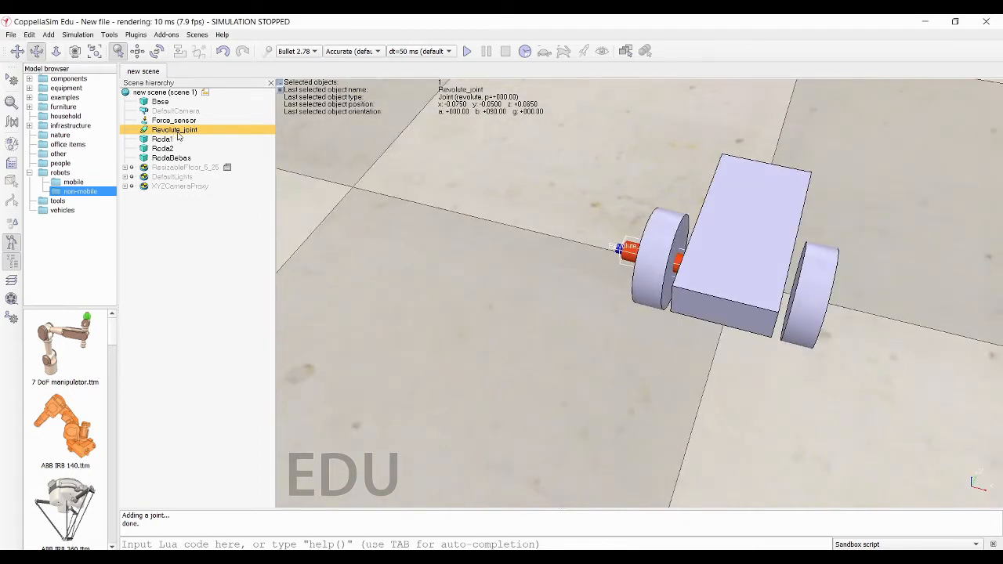
pyautogui.hotkey('ctrl', 'c')
pyautogui.hotkey('ctrl', 'v')
pyautogui.keyDown('ctrl'); pyautogui.click(163, 157); pyautogui.keyUp('ctrl')
pyautogui.click(137, 51)
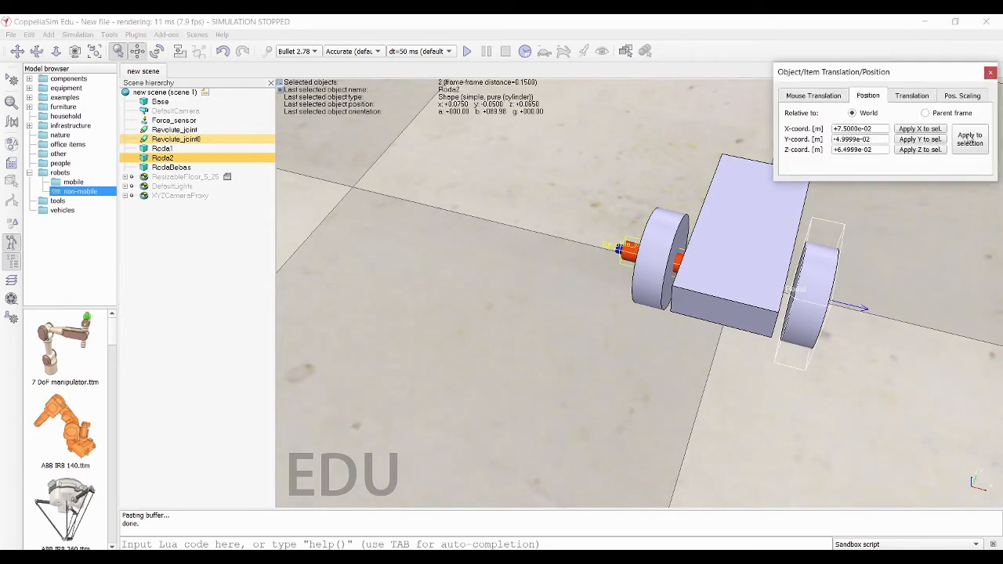
pyautogui.click(970, 139)
pyautogui.click(17, 51)
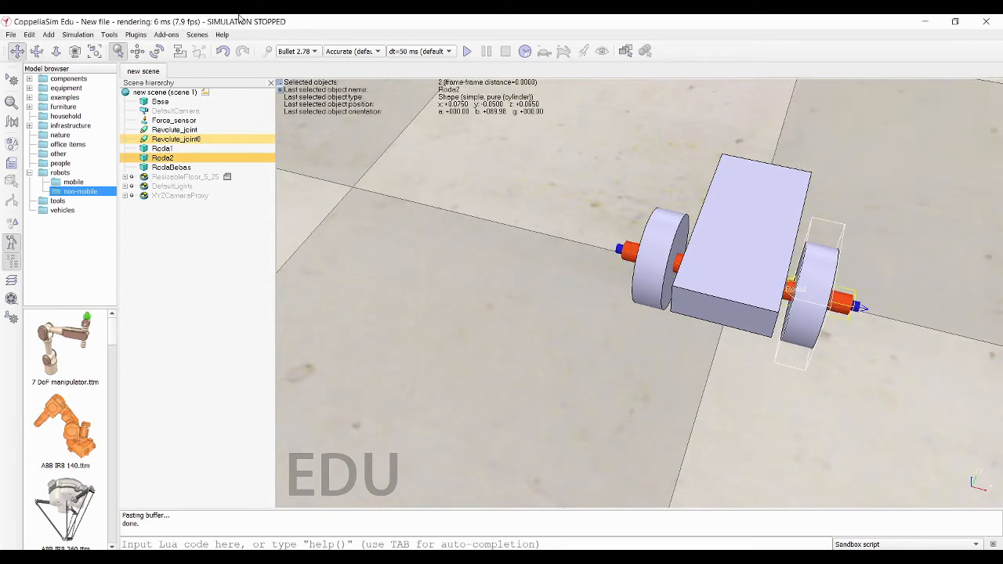
# Step: Parent RodaBebas to the force sensor and each revolute joint to its own wheel, Roda1 or Roda2
pyautogui.click(37, 51)
pyautogui.moveTo(761, 274); pyautogui.dragTo(645, 222)
pyautogui.click(540, 290)
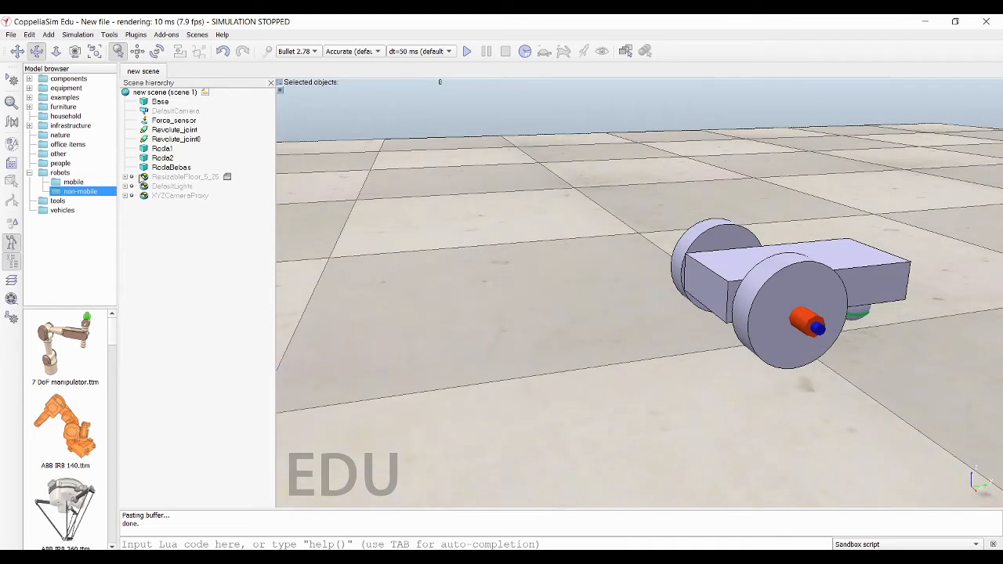
pyautogui.moveTo(163, 168); pyautogui.dragTo(174, 151)
pyautogui.moveTo(174, 120); pyautogui.dragTo(164, 140)
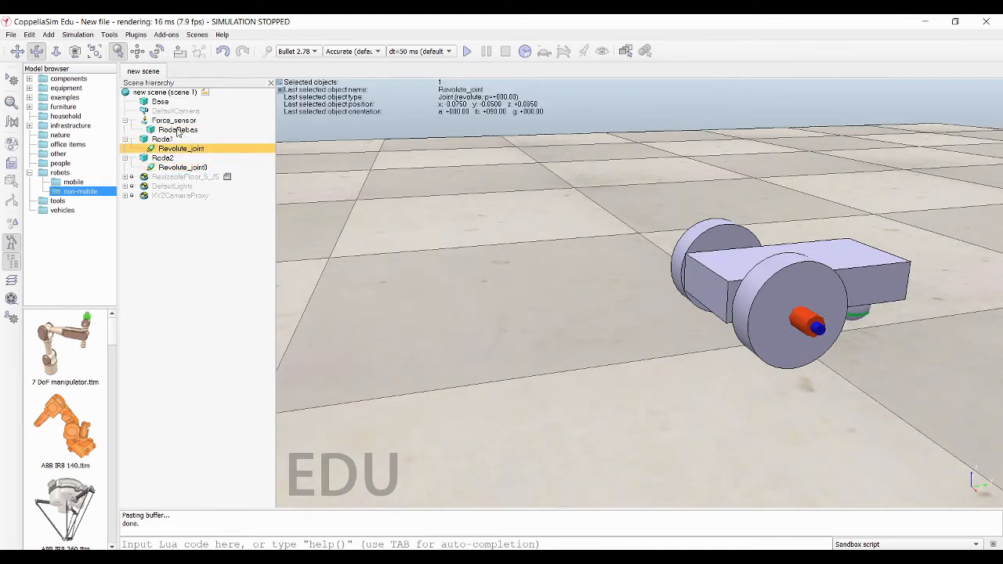
# Step: Rename the revolute joint under Roda1 as Motor1
pyautogui.press('BackSpace')
pyautogui.press('BackSpace')
pyautogui.press('BackSpace')
pyautogui.press('BackSpace')
pyautogui.press('BackSpace')
pyautogui.press('BackSpace')
pyautogui.press('BackSpace')
pyautogui.press('BackSpace')
pyautogui.press('BackSpace')
pyautogui.press('BackSpace')
pyautogui.press('BackSpace')
pyautogui.press('BackSpace')
pyautogui.press('BackSpace')
pyautogui.press('BackSpace')
pyautogui.press('BackSpace')
pyautogui.write('Motor1')
pyautogui.press('Return')
# Step: Rename the revolute joint under Roda2 as Motor2
pyautogui.doubleClick(177, 167)
pyautogui.press('BackSpace')
pyautogui.press('BackSpace')
pyautogui.press('BackSpace')
pyautogui.press('BackSpace')
pyautogui.press('BackSpace')
pyautogui.press('BackSpace')
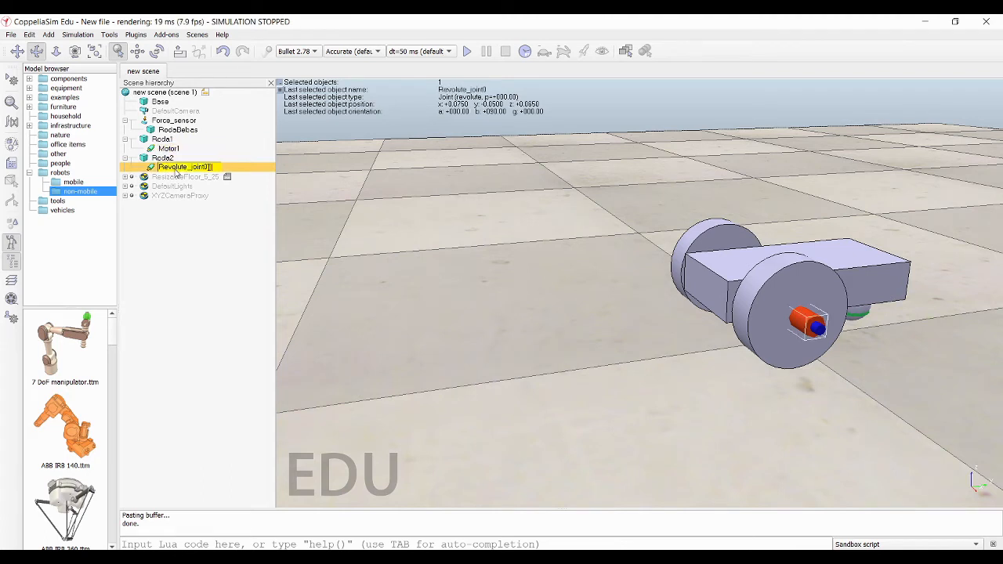
pyautogui.press('BackSpace')
pyautogui.press('BackSpace')
pyautogui.press('BackSpace')
pyautogui.press('BackSpace')
pyautogui.press('BackSpace')
pyautogui.press('BackSpace')
pyautogui.press('BackSpace')
pyautogui.press('BackSpace')
pyautogui.press('BackSpace')
pyautogui.write('Motor2')
pyautogui.press('Return')
# Step: Rearrange the hierarchy so Base holds Force_sensor, Motor1 and Motor2, with Roda1 under Motor1 and Roda2 under Motor2
pyautogui.click(164, 103)
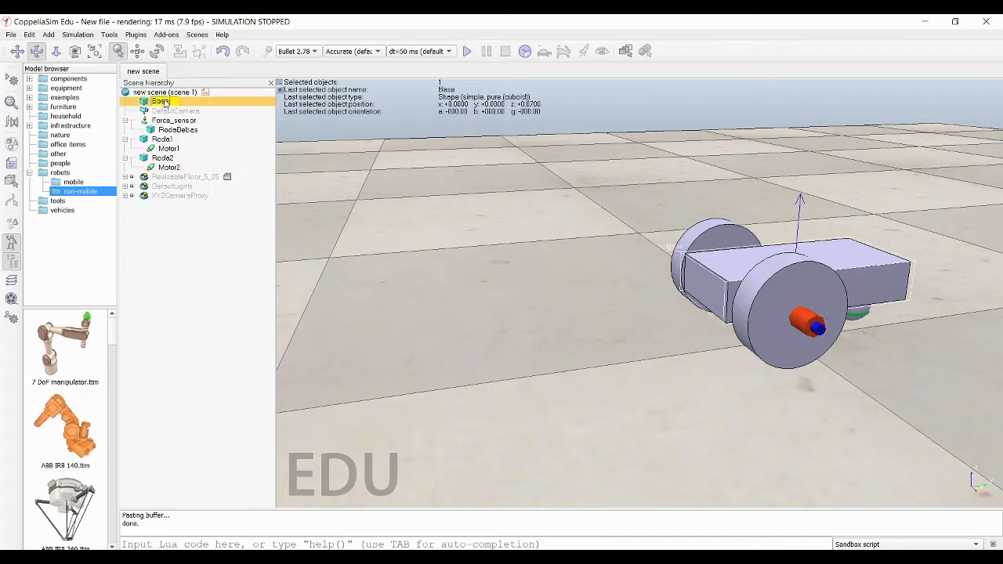
pyautogui.click(204, 276)
pyautogui.moveTo(164, 120); pyautogui.dragTo(151, 141)
pyautogui.moveTo(158, 185); pyautogui.dragTo(155, 139)
pyautogui.click(200, 232)
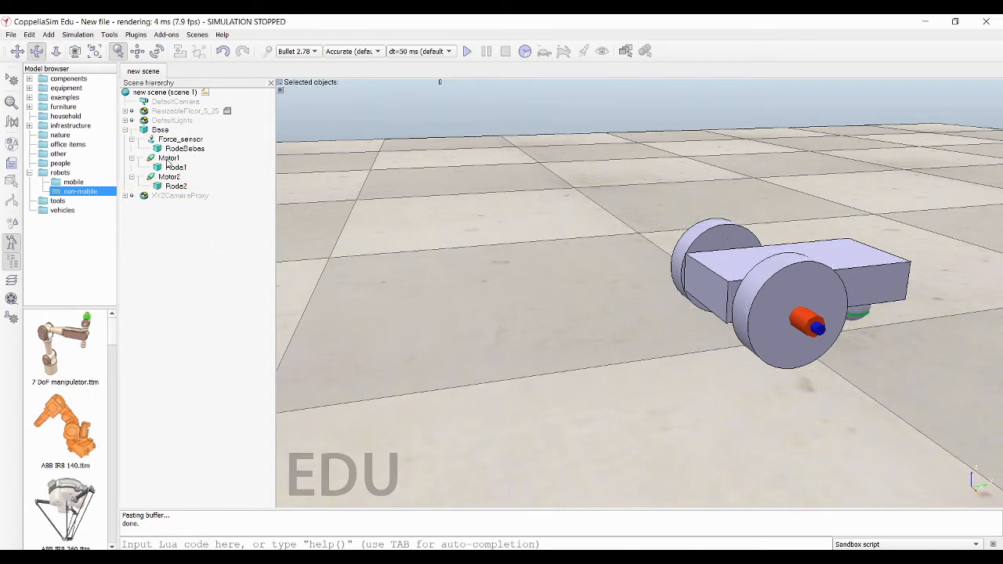
pyautogui.moveTo(709, 313); pyautogui.dragTo(636, 278)
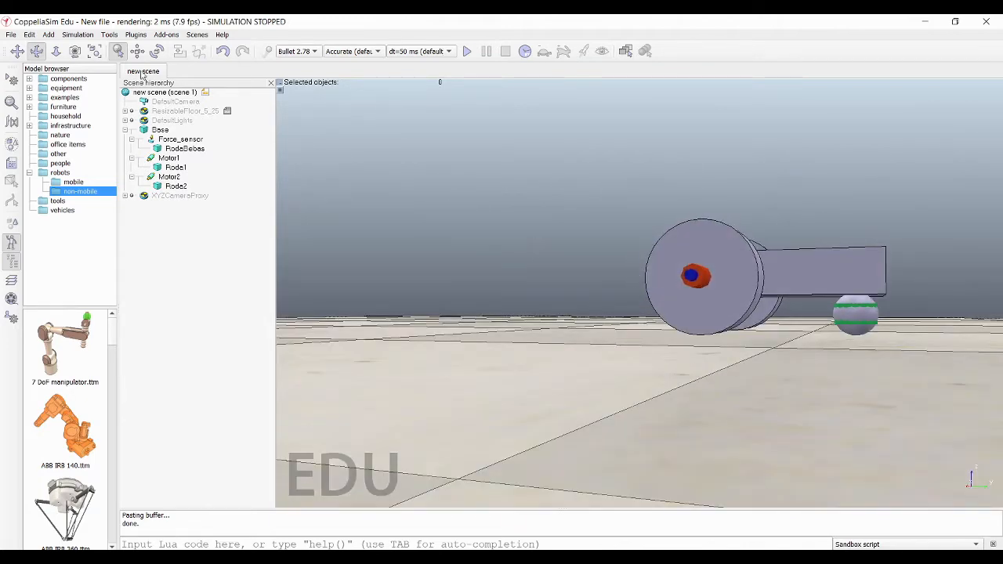
# Step: Lower Base with its attached parts along the world Z axis to a height of about 0.057 m
pyautogui.click(159, 129)
pyautogui.click(137, 51)
pyautogui.click(804, 93)
pyautogui.click(950, 140)
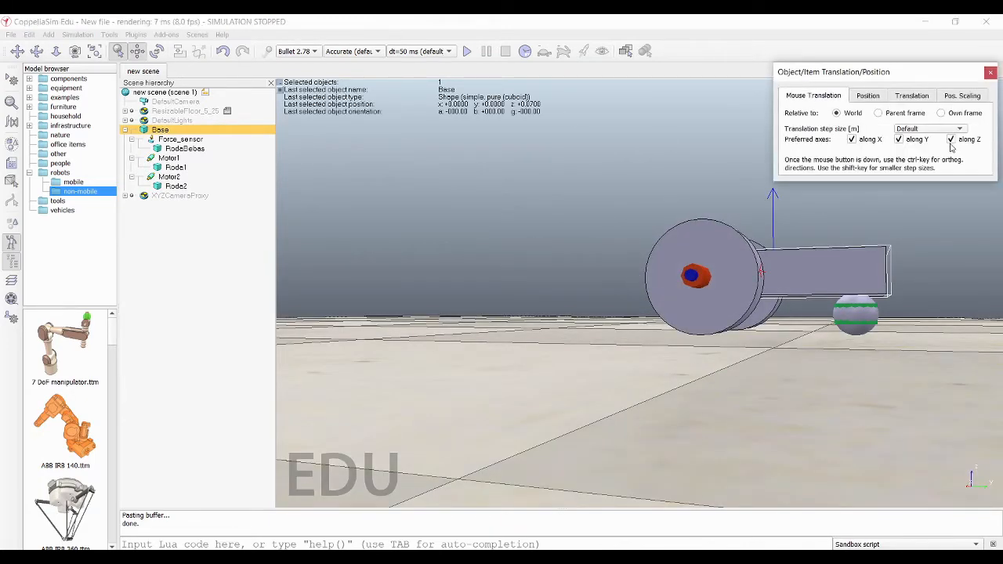
pyautogui.click(901, 140)
pyautogui.moveTo(807, 229); pyautogui.dragTo(765, 286)
pyautogui.click(929, 129)
pyautogui.click(924, 135)
# Step: Enable the motor of joint Motor1 and set its target velocity to 10 deg/s
pyautogui.click(17, 51)
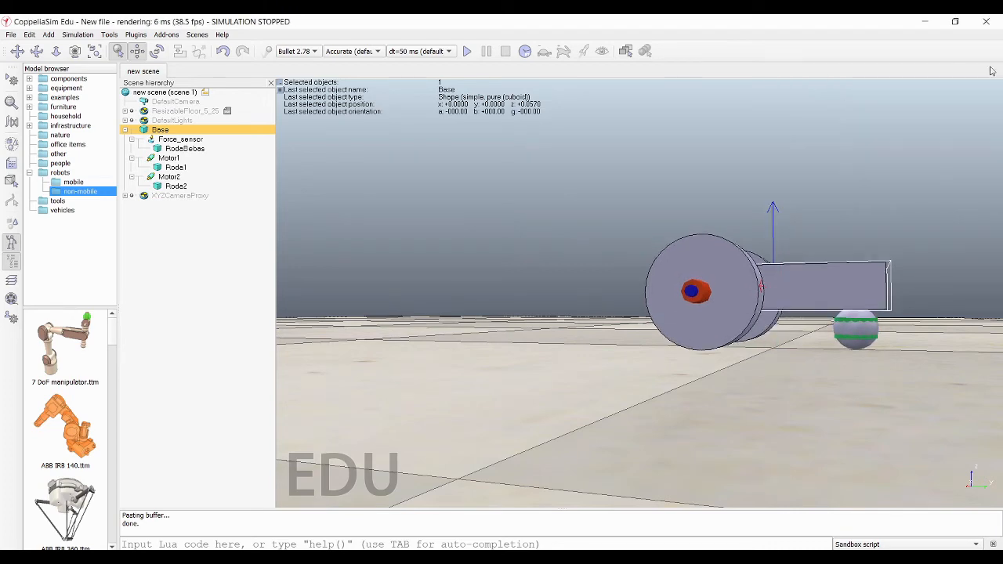
pyautogui.click(37, 51)
pyautogui.moveTo(573, 343); pyautogui.dragTo(703, 402)
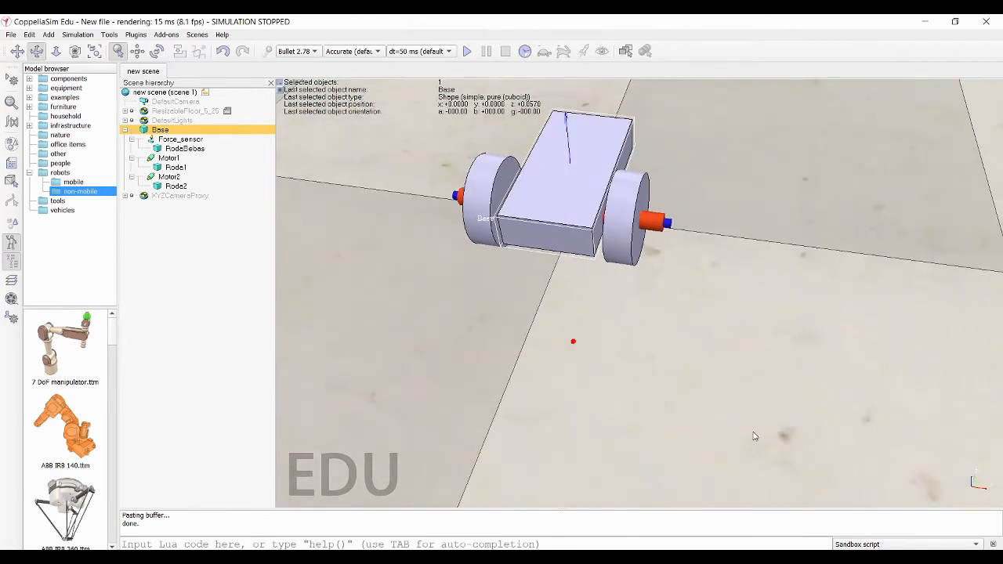
pyautogui.moveTo(511, 321); pyautogui.dragTo(511, 324)
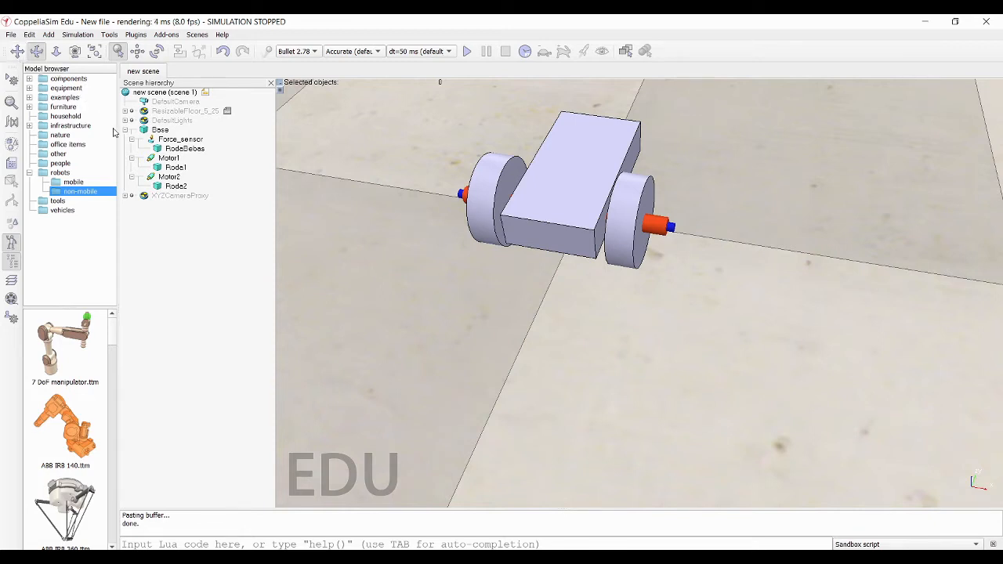
pyautogui.doubleClick(150, 158)
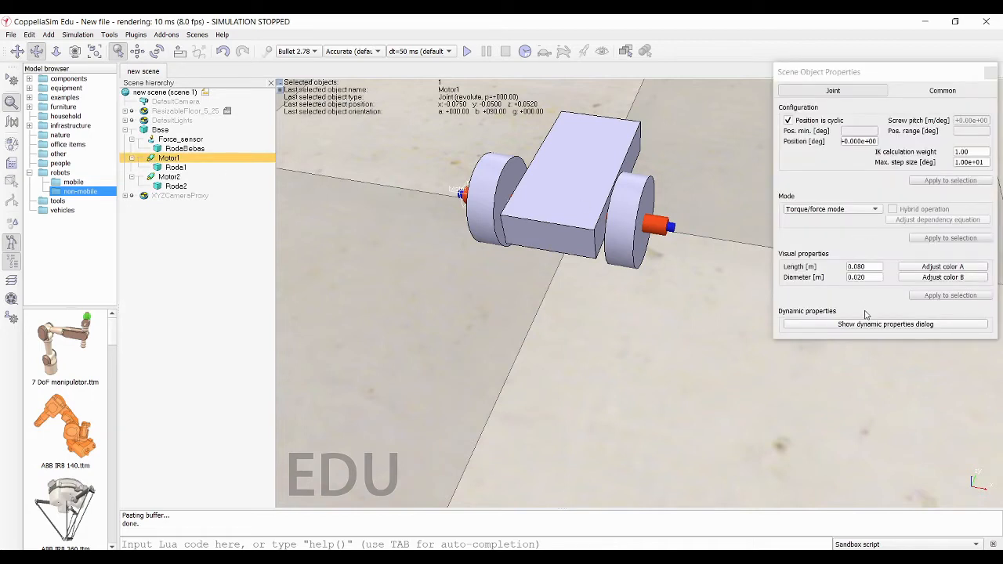
pyautogui.click(870, 324)
pyautogui.click(815, 104)
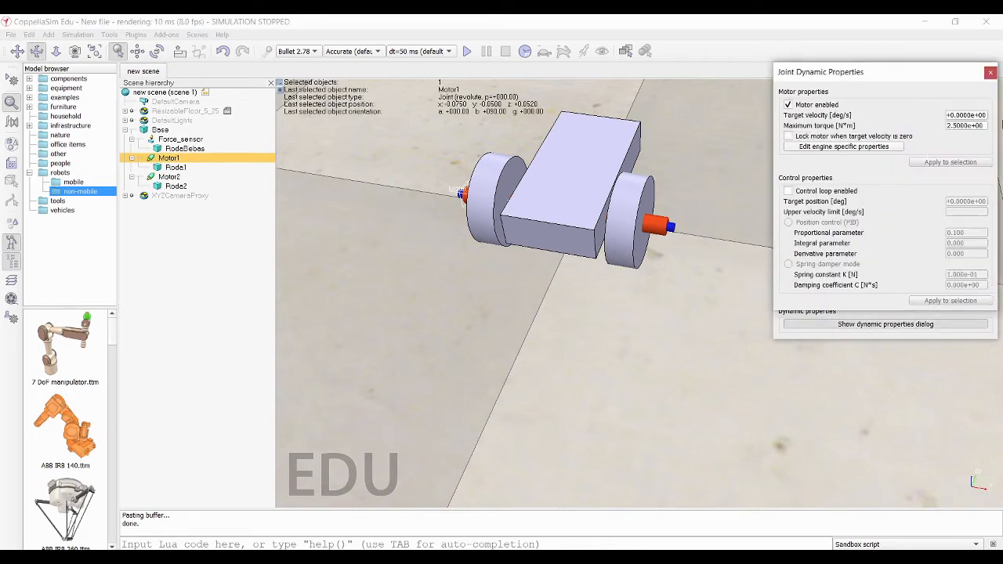
pyautogui.press('BackSpace')
pyautogui.write('1')
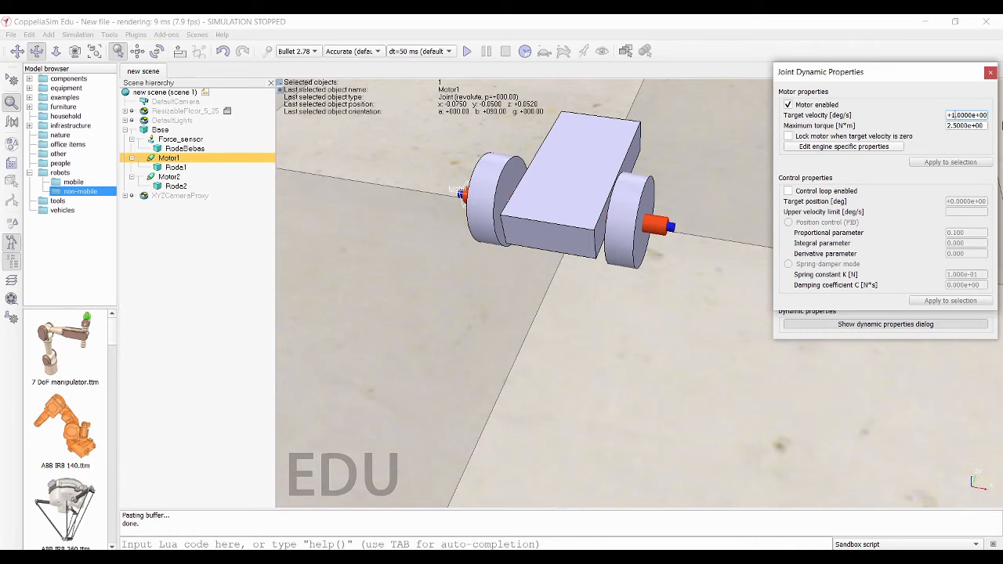
pyautogui.press('Return')
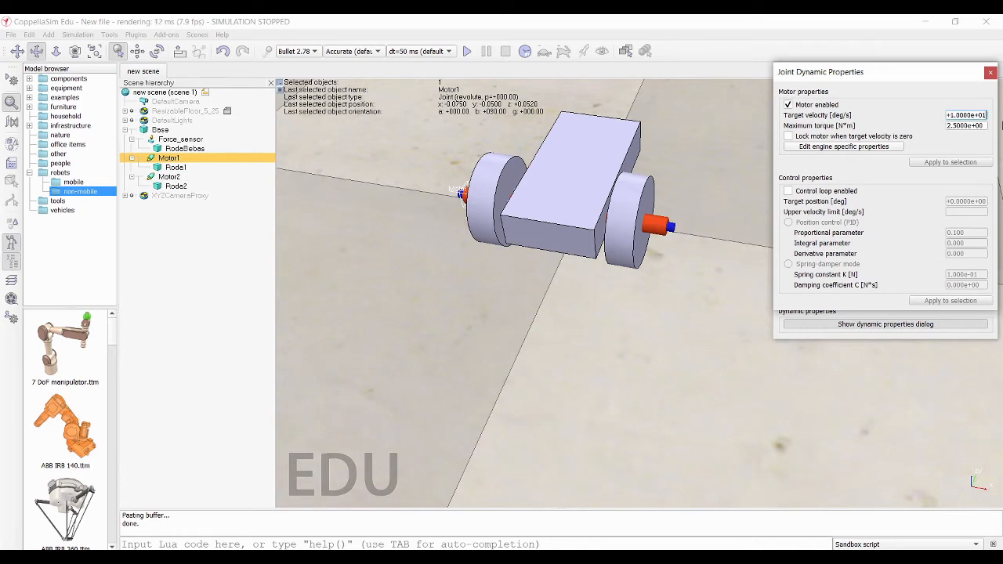
pyautogui.click(990, 72)
# Step: Enable the motor of joint Motor2 and set its target velocity to 10 deg/s
pyautogui.click(152, 177)
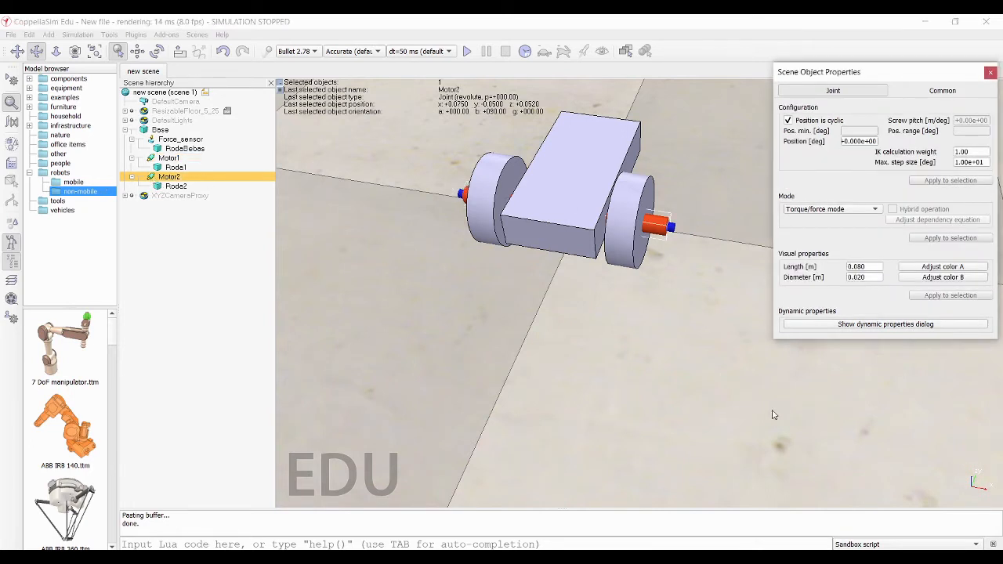
pyautogui.click(835, 325)
pyautogui.click(836, 324)
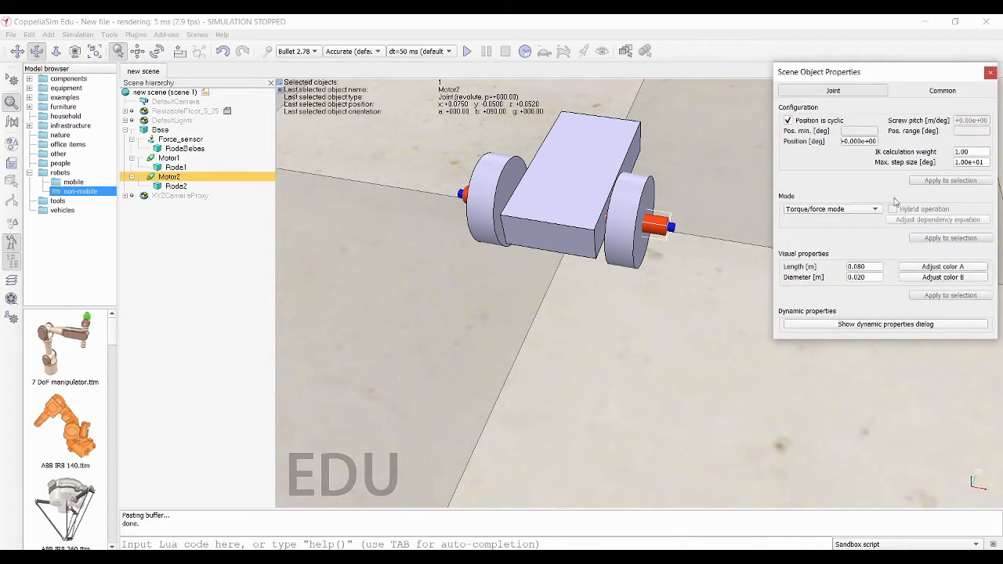
pyautogui.click(991, 72)
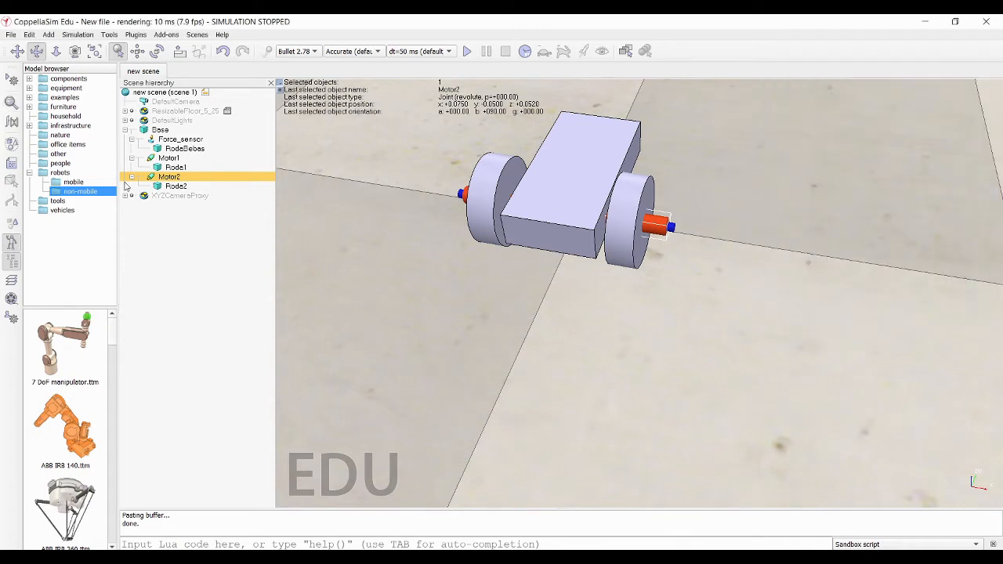
pyautogui.doubleClick(152, 178)
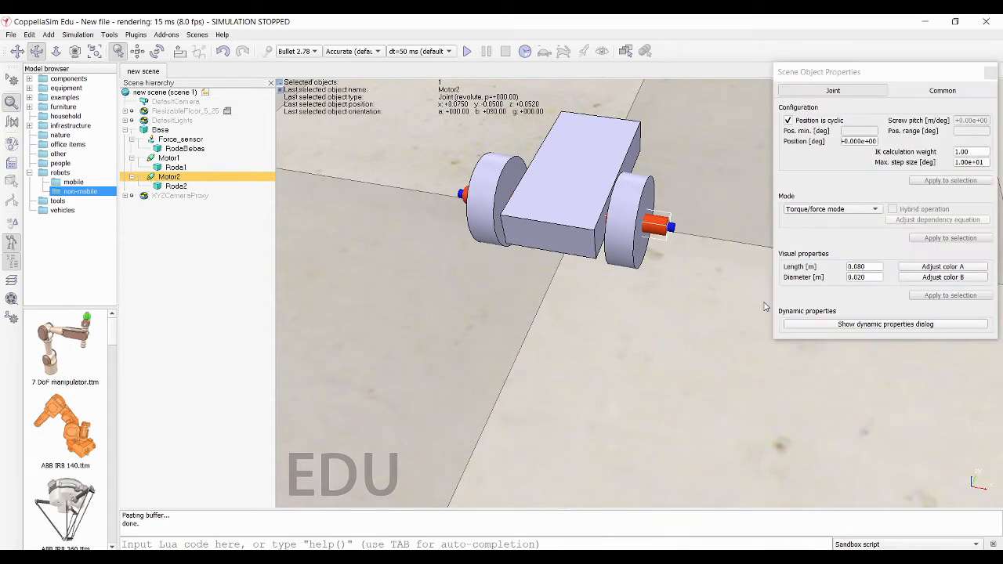
pyautogui.click(844, 325)
pyautogui.click(829, 105)
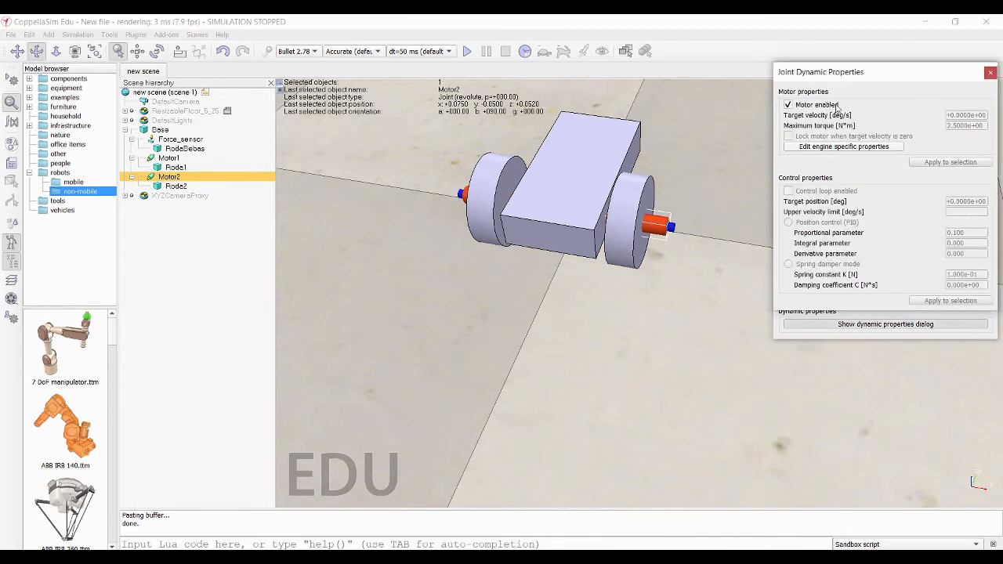
pyautogui.press('BackSpace')
pyautogui.write('10')
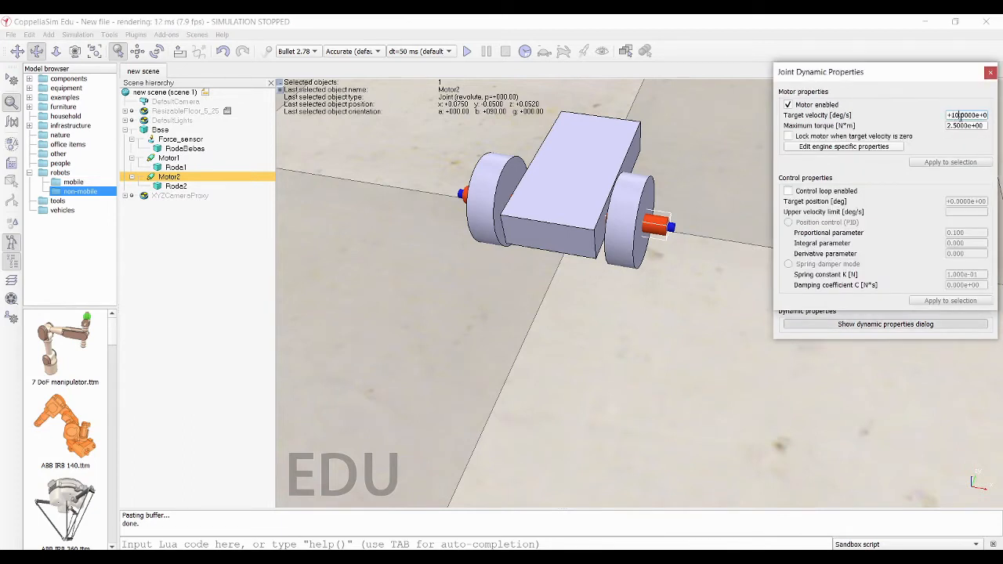
pyautogui.press('Return')
pyautogui.click(991, 73)
pyautogui.click(991, 72)
# Step: Run the simulation to check how the robot moves with both motors enabled, and stop it
pyautogui.scroll(-10, 598, 336)
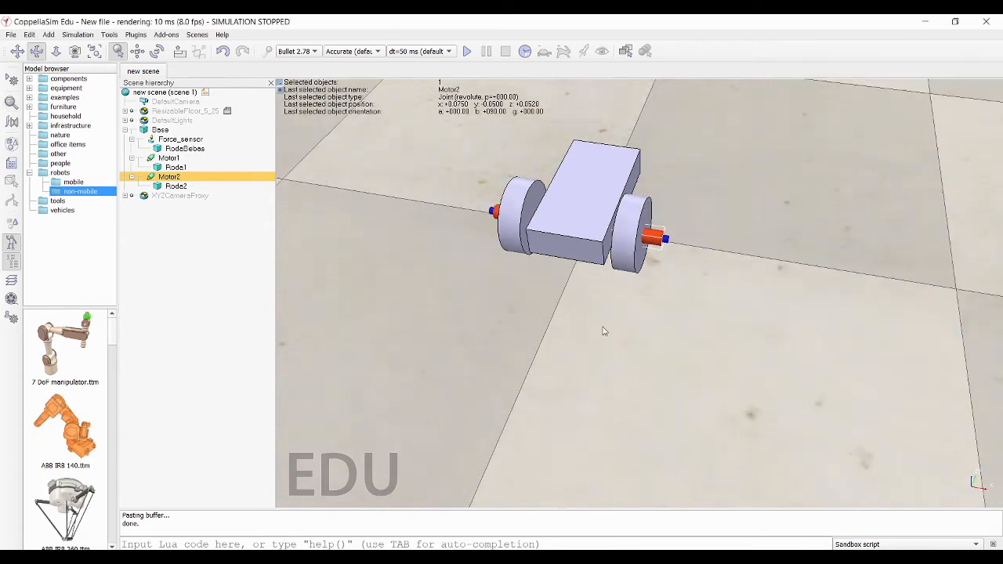
pyautogui.click(598, 335)
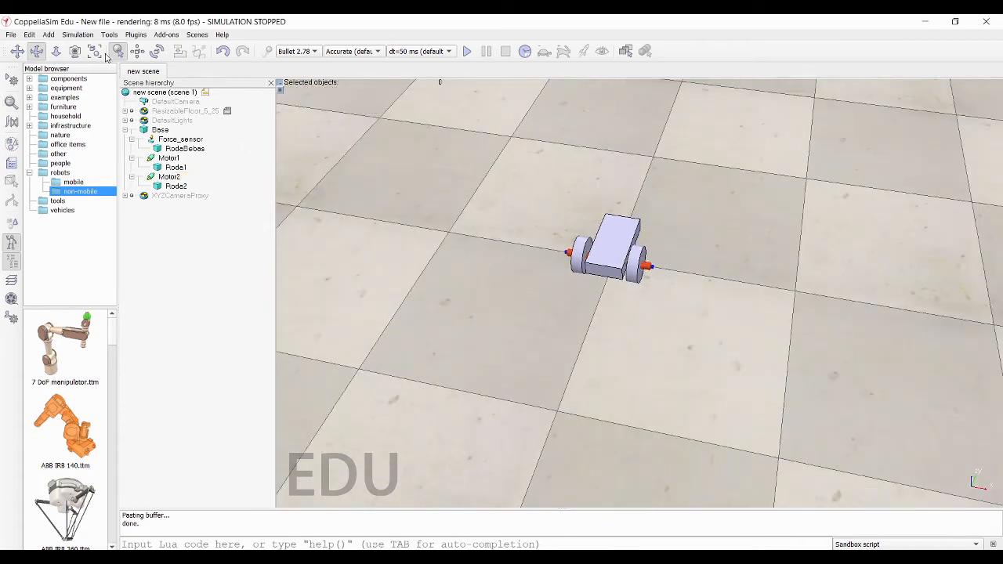
pyautogui.moveTo(470, 293); pyautogui.dragTo(510, 300)
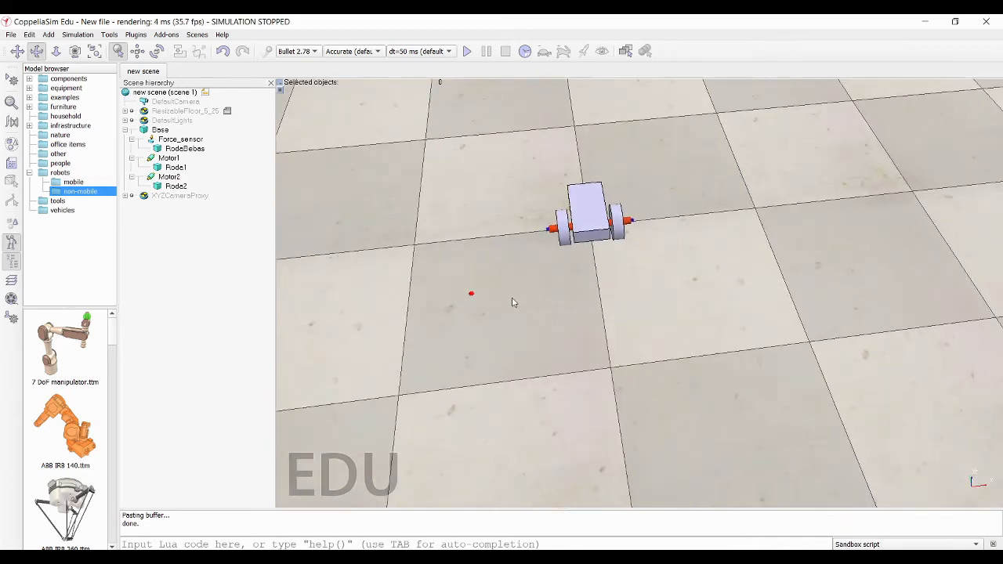
pyautogui.click(467, 52)
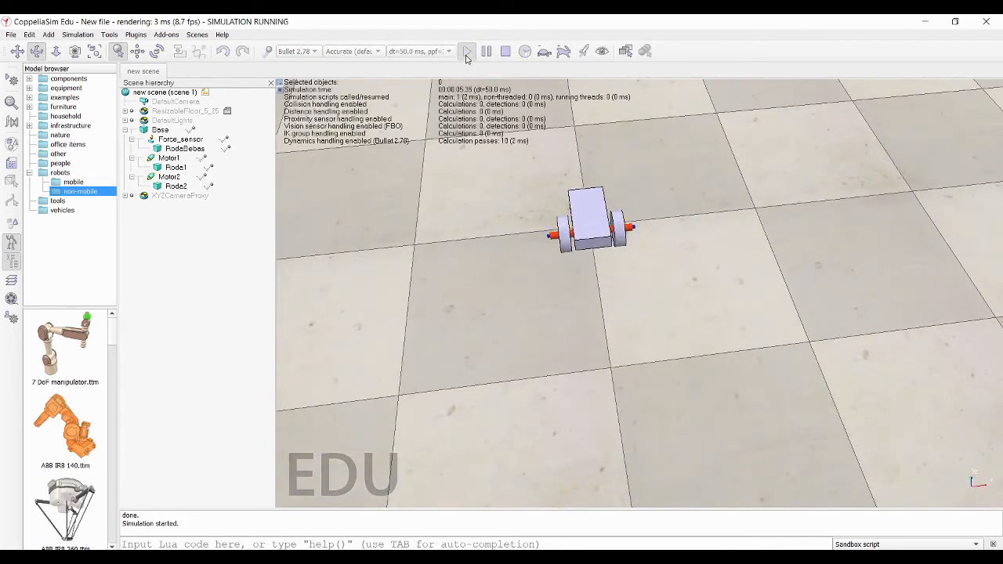
pyautogui.click(505, 51)
# Step: Raise the target velocity of Motor1 to 60 deg/s in its dynamic properties
pyautogui.click(166, 158)
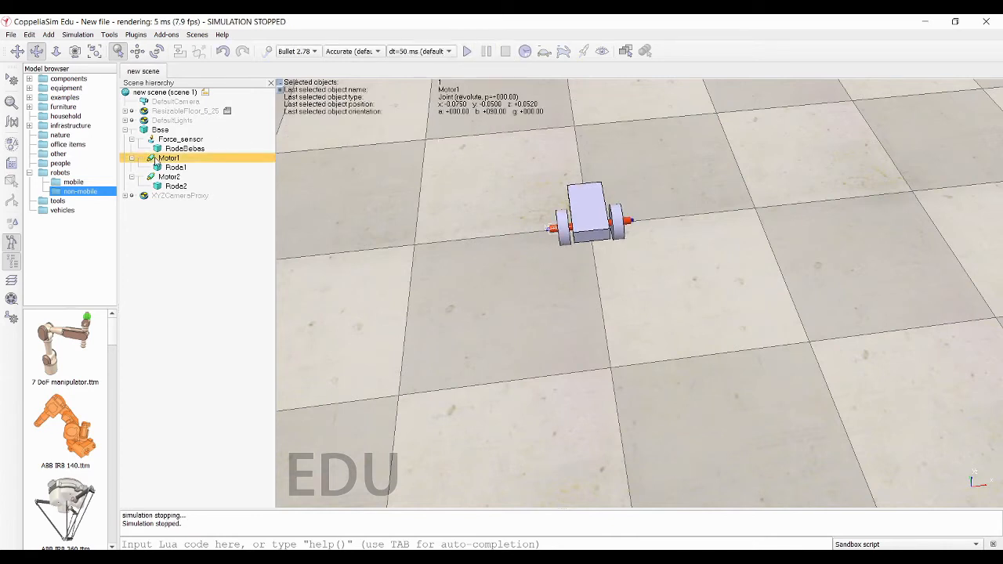
pyautogui.doubleClick(152, 159)
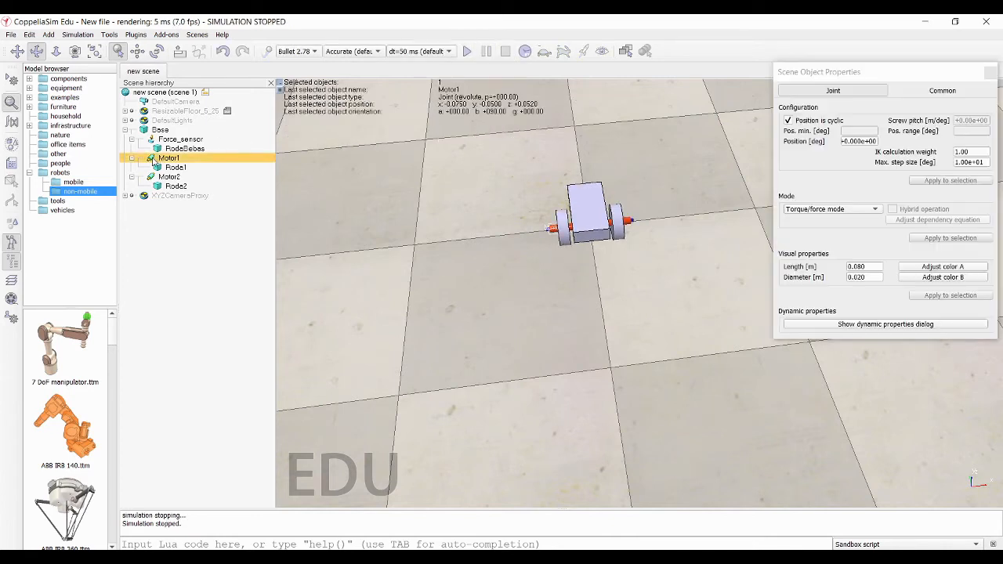
pyautogui.click(909, 325)
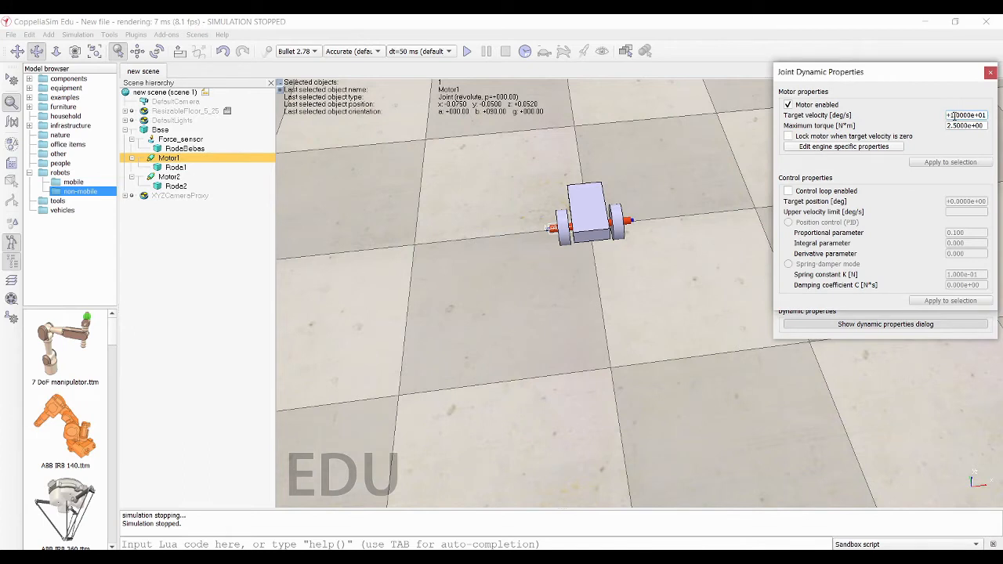
pyautogui.press('BackSpace')
pyautogui.write('6')
pyautogui.press('Return')
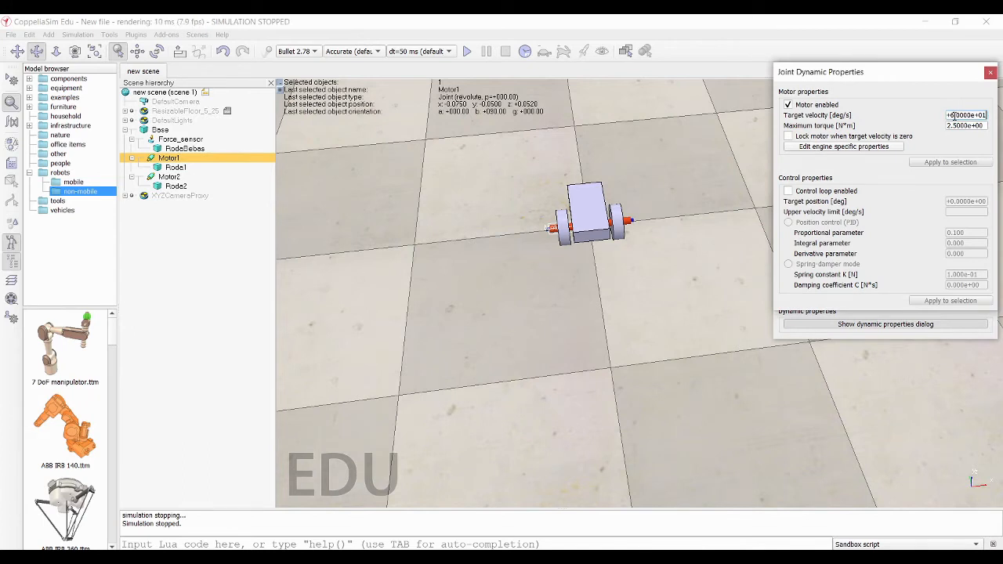
pyautogui.click(991, 72)
pyautogui.click(990, 72)
# Step: Raise the target velocity of Motor2 to 60 deg/s in its dynamic properties
pyautogui.doubleClick(151, 179)
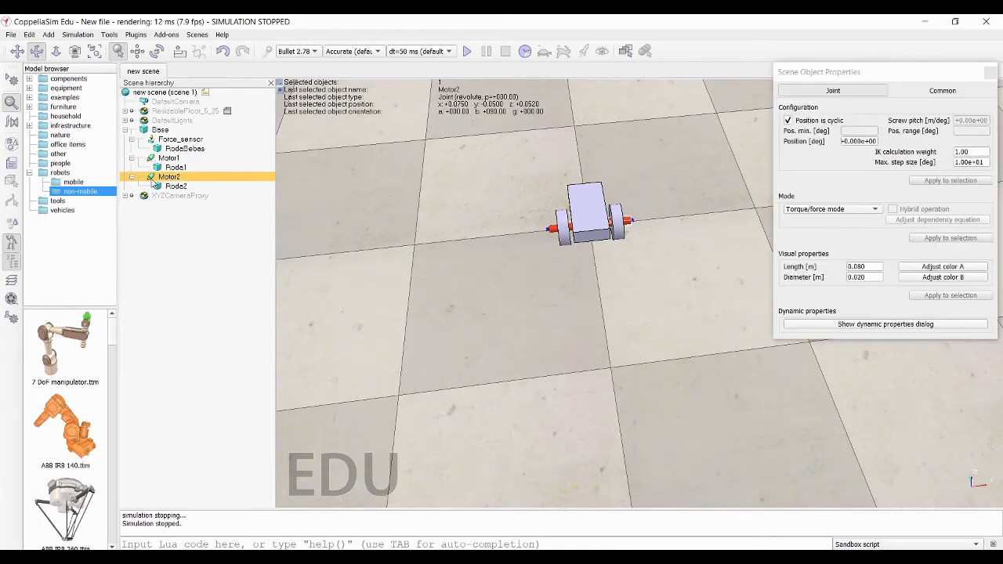
pyautogui.click(870, 324)
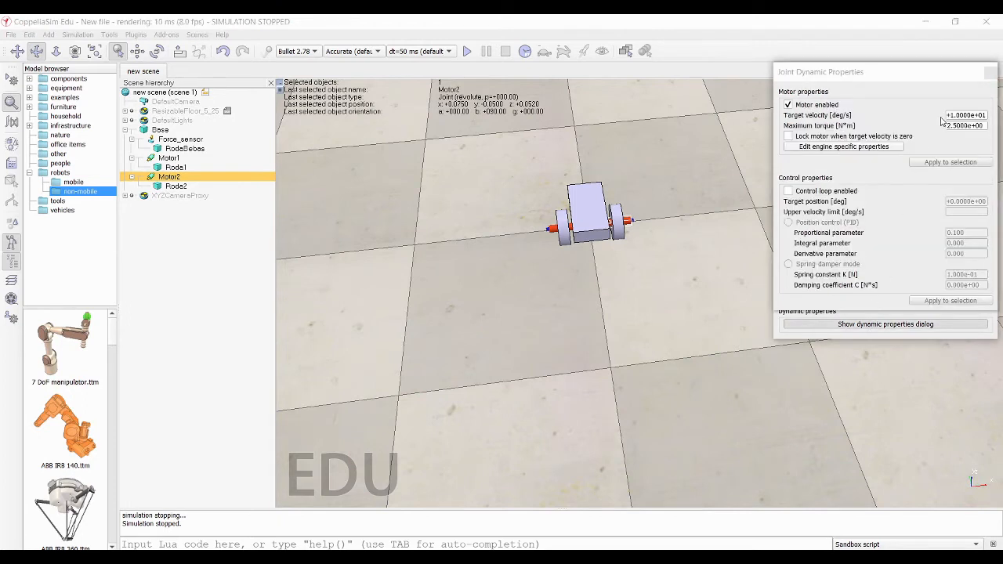
pyautogui.click(955, 114)
pyautogui.press('BackSpace')
pyautogui.write('6')
pyautogui.press('Return')
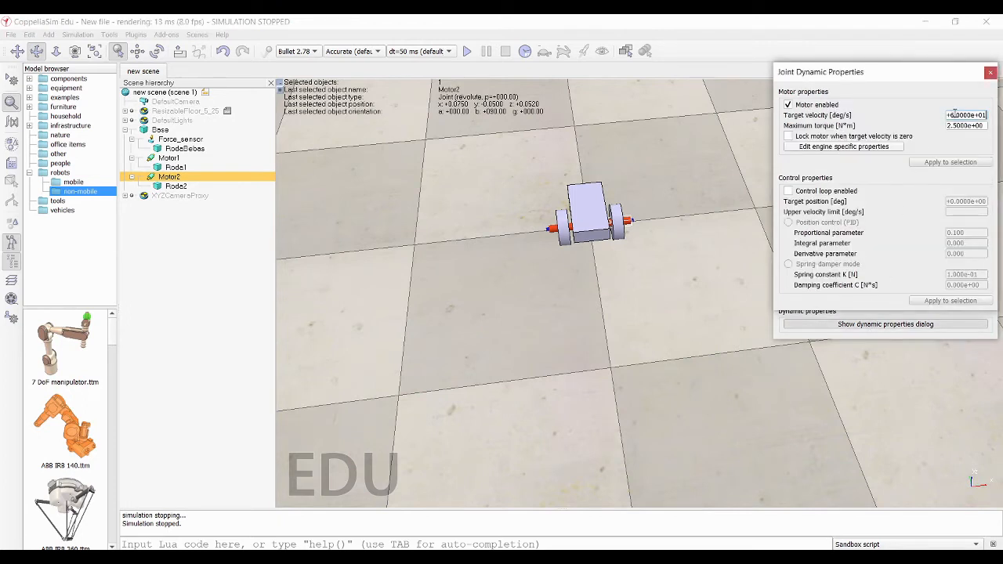
pyautogui.click(991, 72)
pyautogui.click(990, 72)
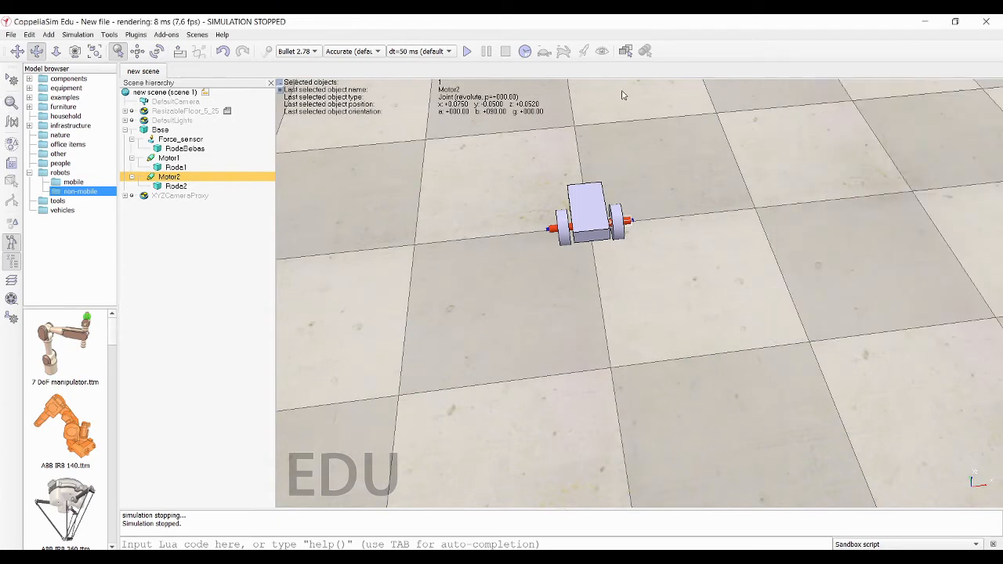
# Step: Simulate the robot driving at the faster wheel speed, follow its path across the floor, and stop the simulation
pyautogui.click(466, 51)
pyautogui.scroll(-6, 526, 388)
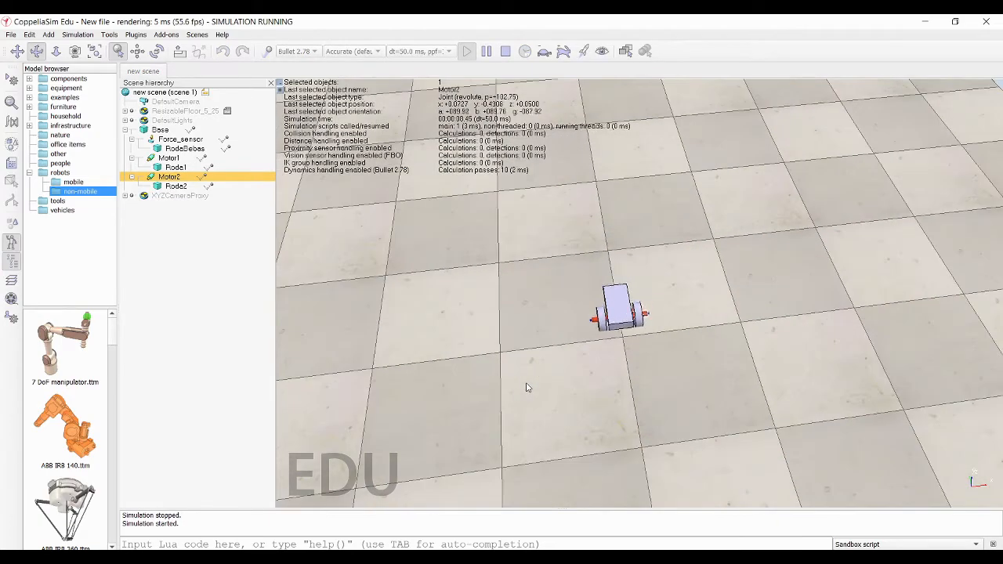
pyautogui.moveTo(620, 413); pyautogui.dragTo(492, 388)
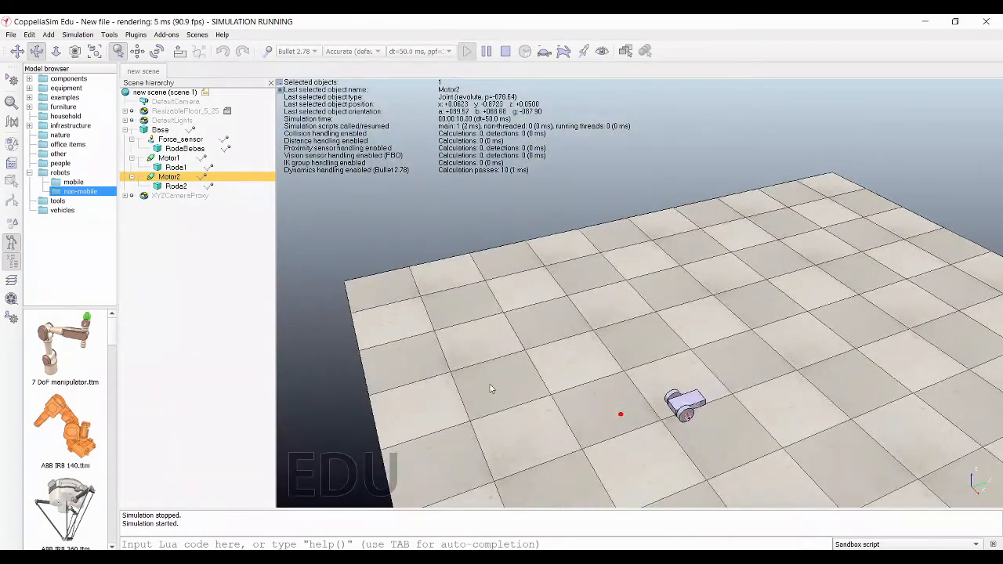
pyautogui.click(508, 51)
# Step: Set Motor1's target velocity to 0 deg/s and lock the motor when the target velocity is zero
pyautogui.moveTo(624, 306); pyautogui.dragTo(526, 282)
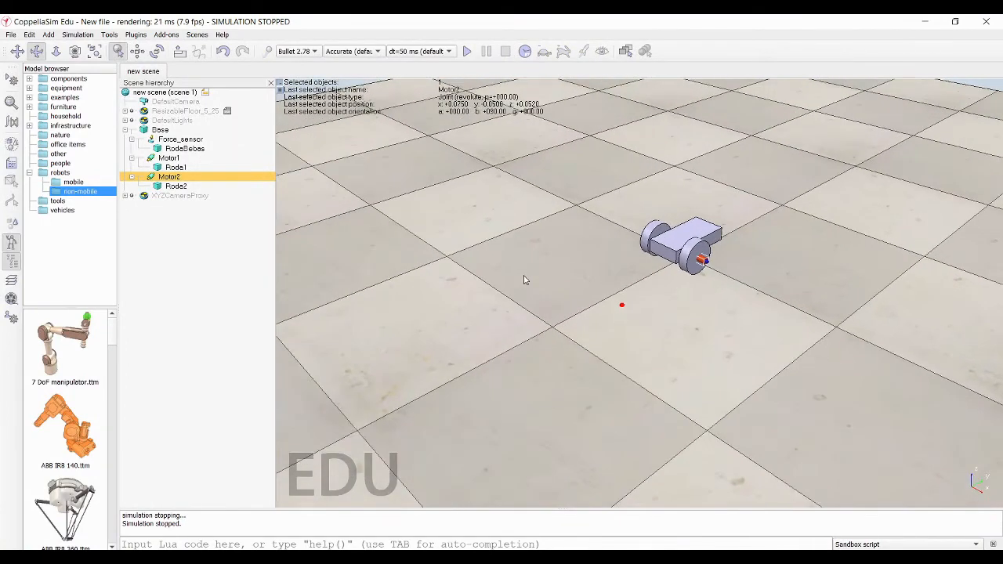
pyautogui.doubleClick(151, 158)
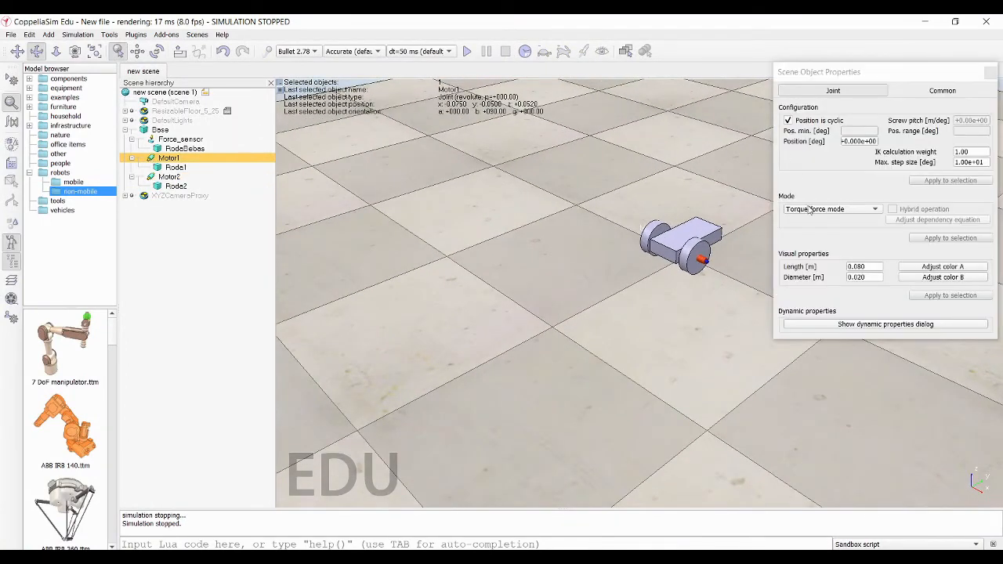
pyautogui.click(856, 326)
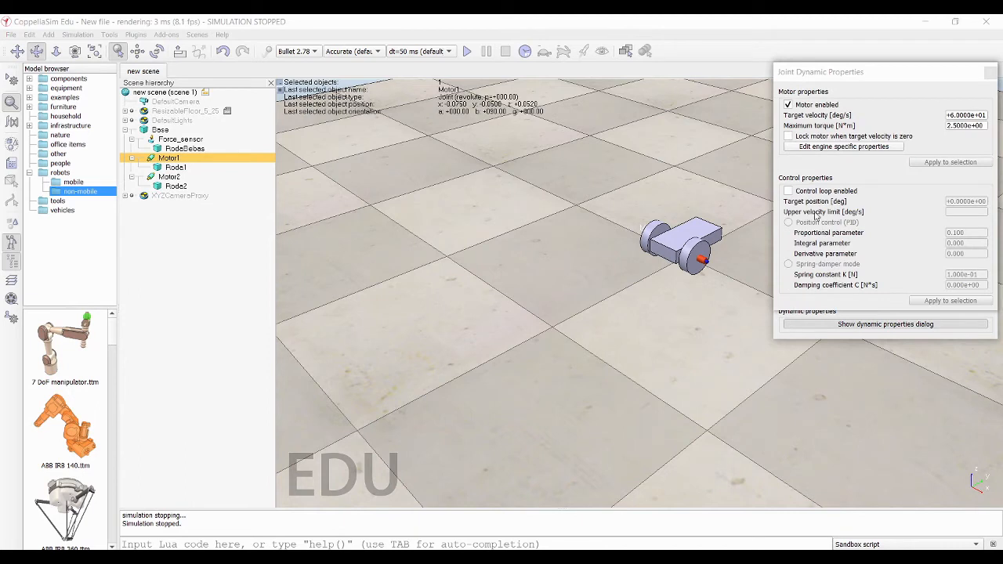
pyautogui.doubleClick(961, 116)
pyautogui.write('0')
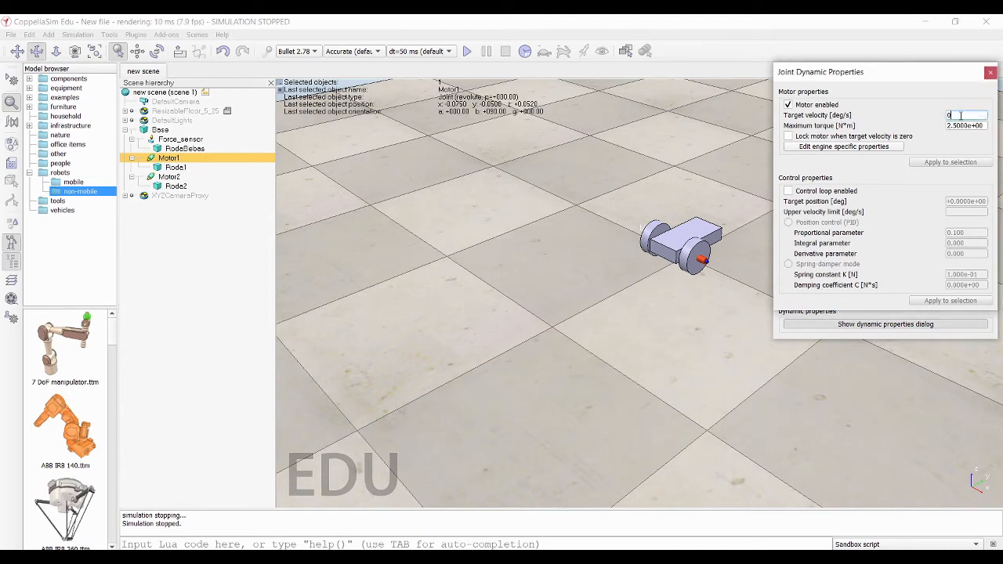
pyautogui.press('Return')
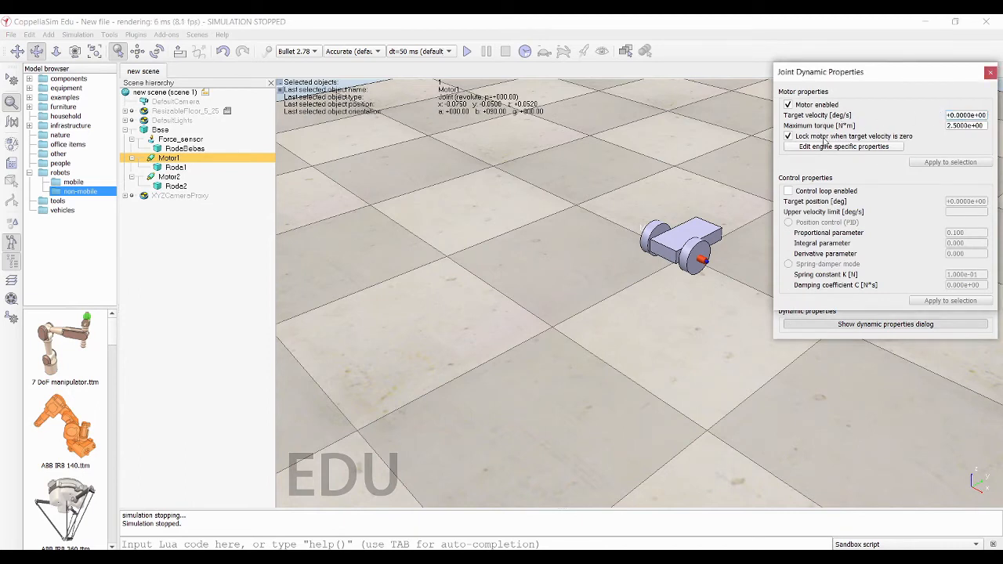
pyautogui.click(990, 73)
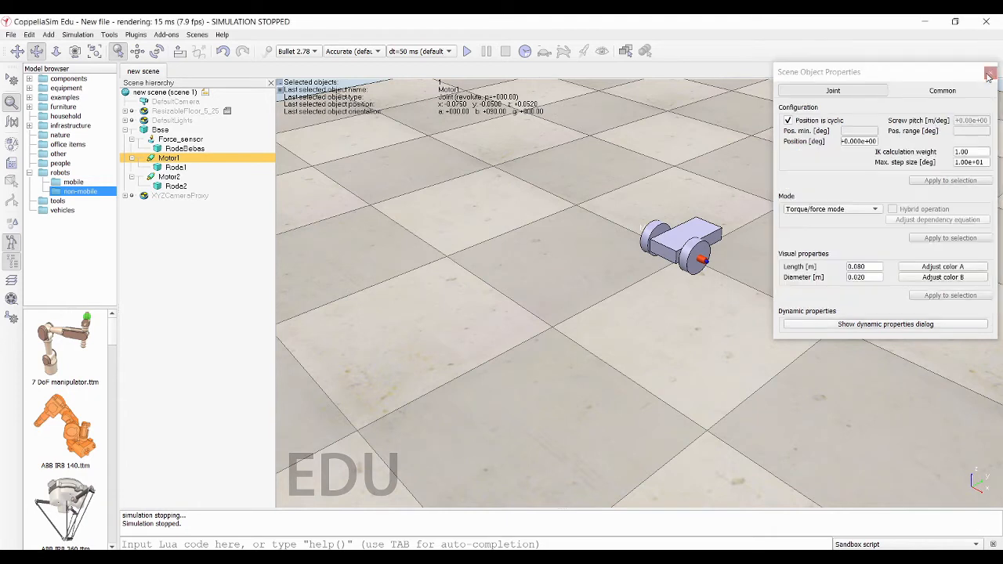
# Step: Set Motor2's target velocity to 0 deg/s and lock the motor when the target velocity is zero
pyautogui.click(150, 179)
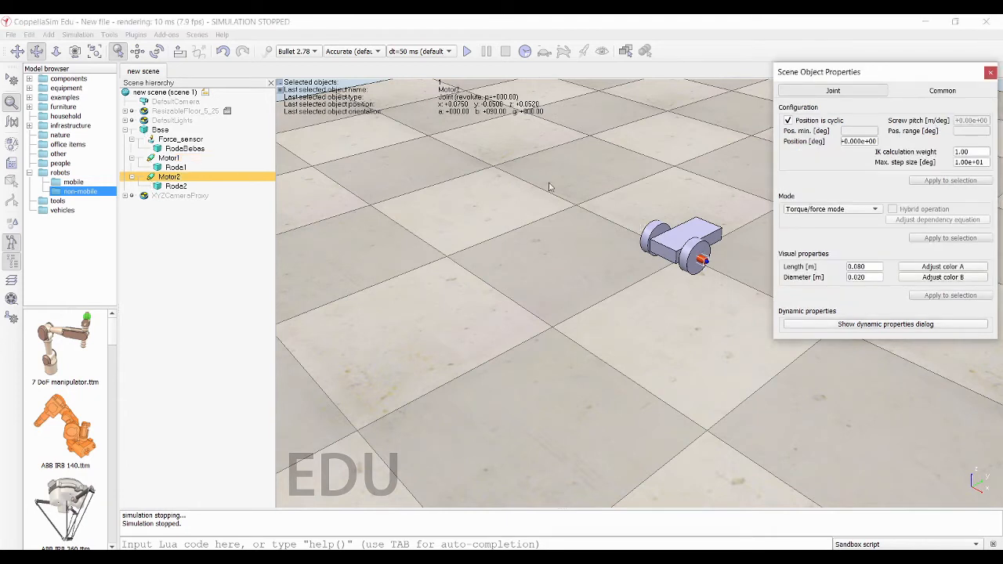
pyautogui.click(867, 325)
pyautogui.moveTo(985, 115); pyautogui.dragTo(829, 128)
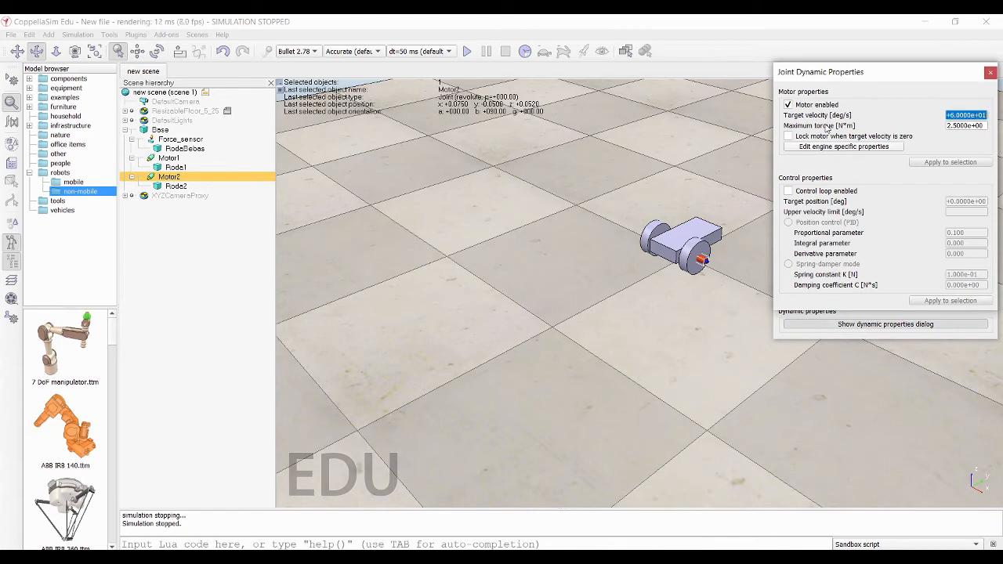
pyautogui.write('0')
pyautogui.press('Return')
pyautogui.click(789, 136)
pyautogui.click(990, 72)
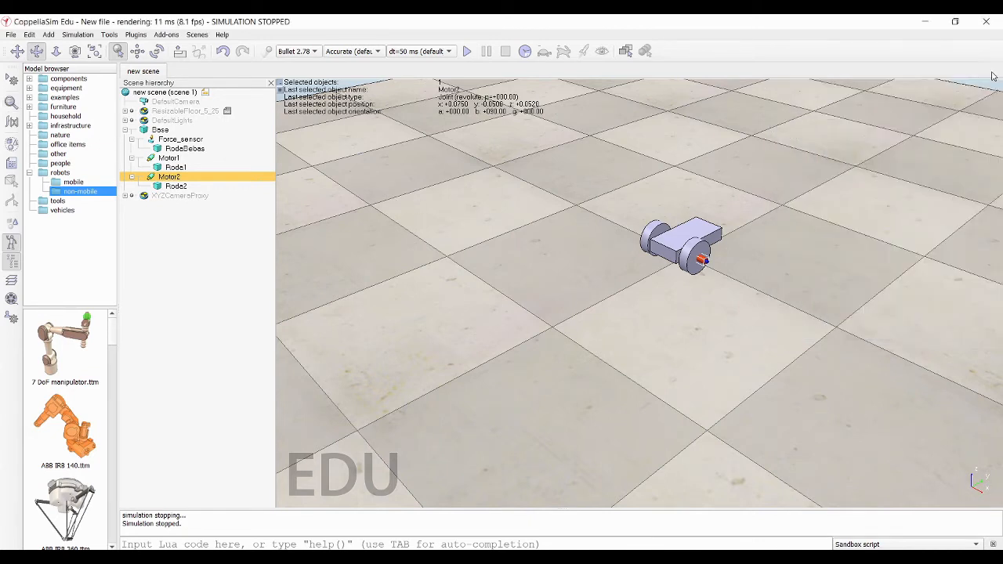
pyautogui.click(991, 72)
pyautogui.click(570, 281)
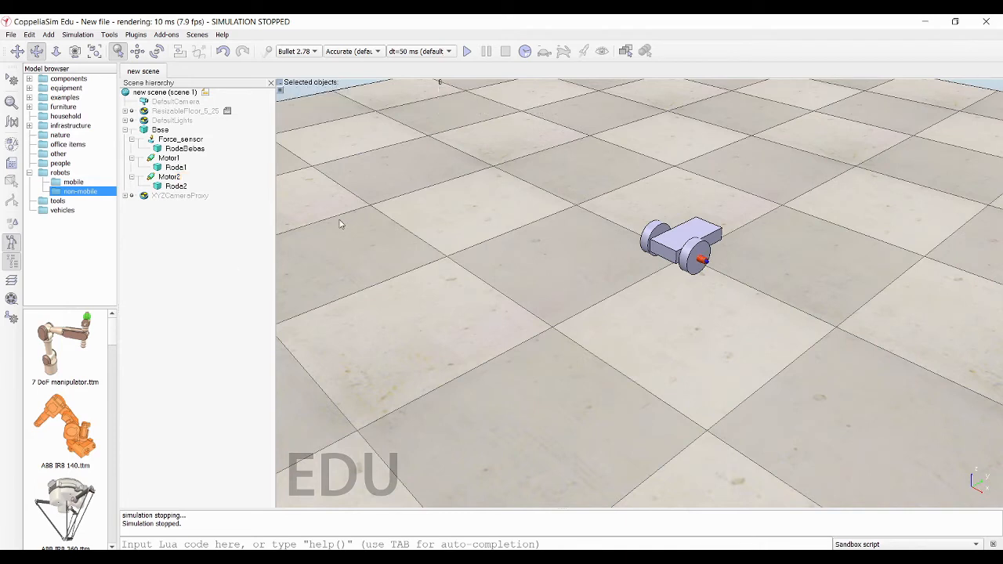
# Step: Add a threaded child script to the Base object and open it for editing
pyautogui.click(156, 131)
pyautogui.rightClick(149, 131)
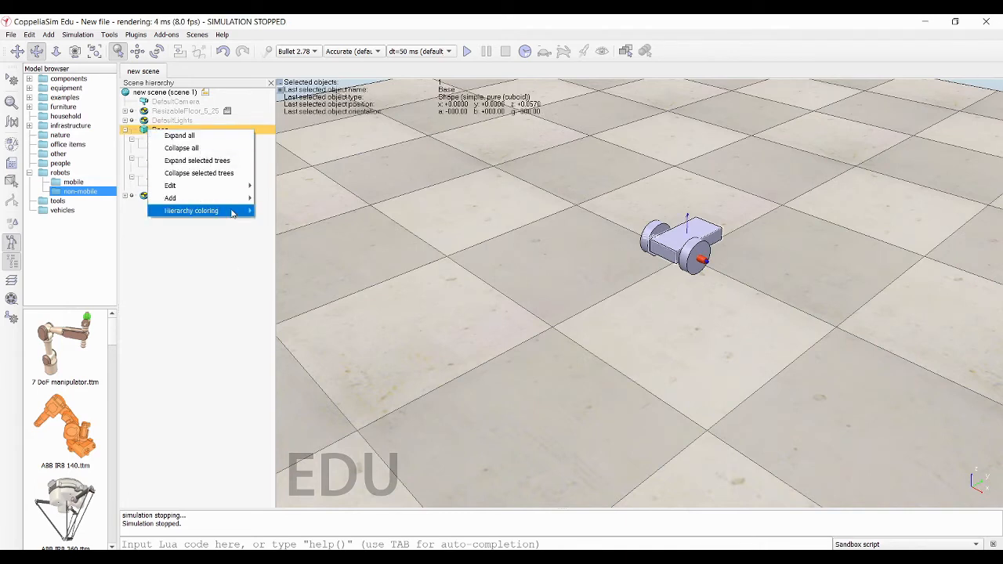
pyautogui.moveTo(230, 202)
pyautogui.moveTo(384, 351)
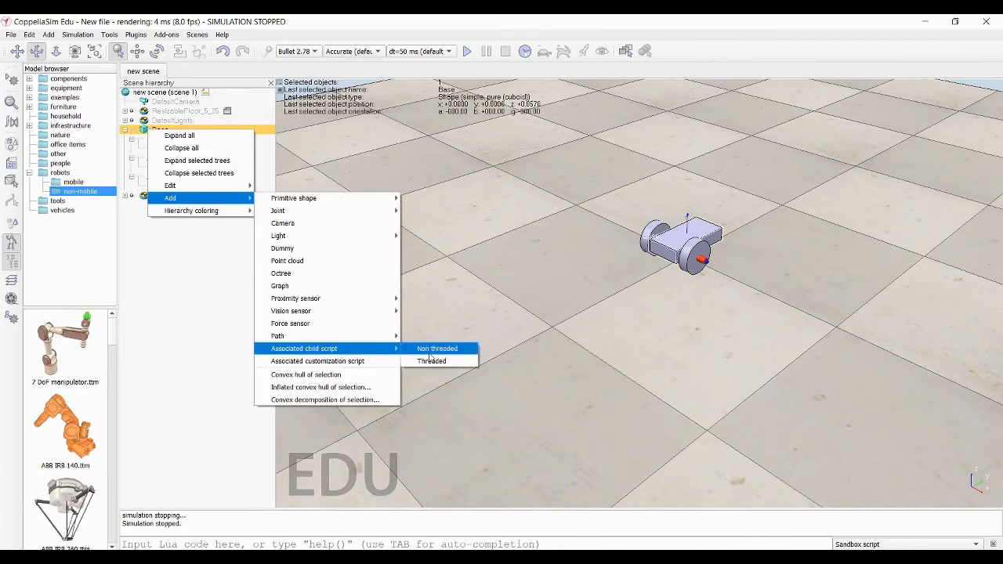
pyautogui.click(433, 362)
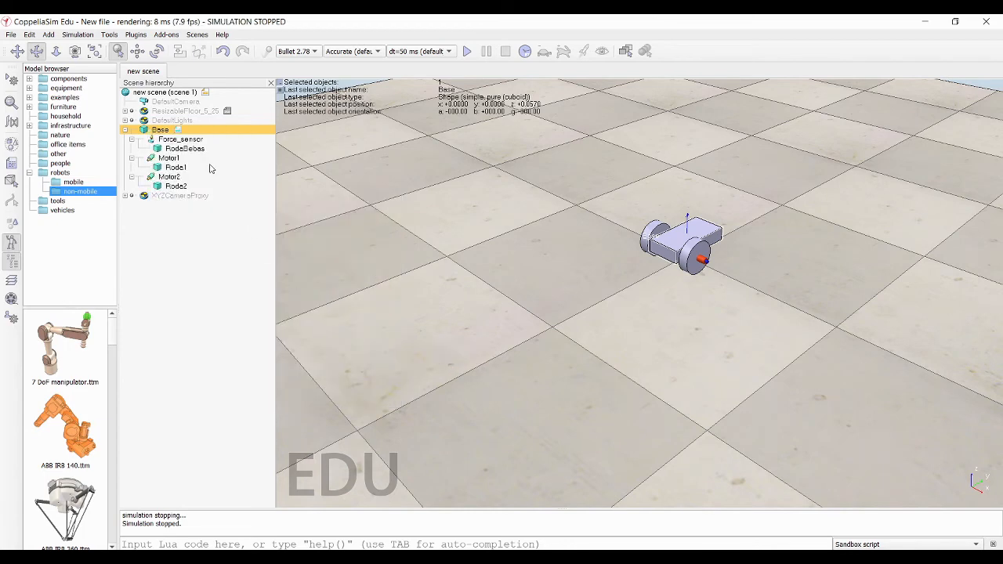
pyautogui.doubleClick(179, 130)
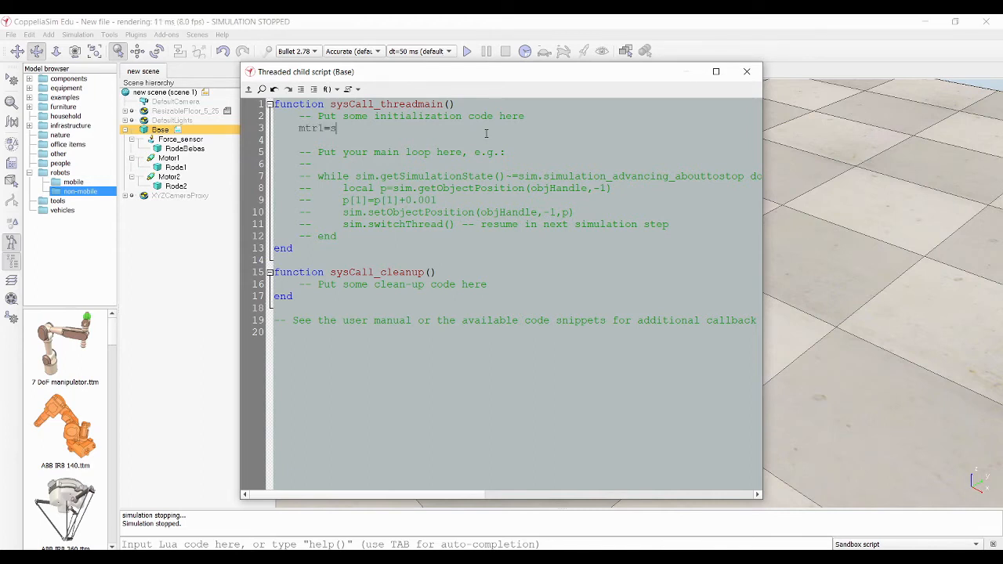
# Step: Write mtr1=sim.getObjectHandle('Motor1') under the initialization comment in the Base script
pyautogui.write('sim.')
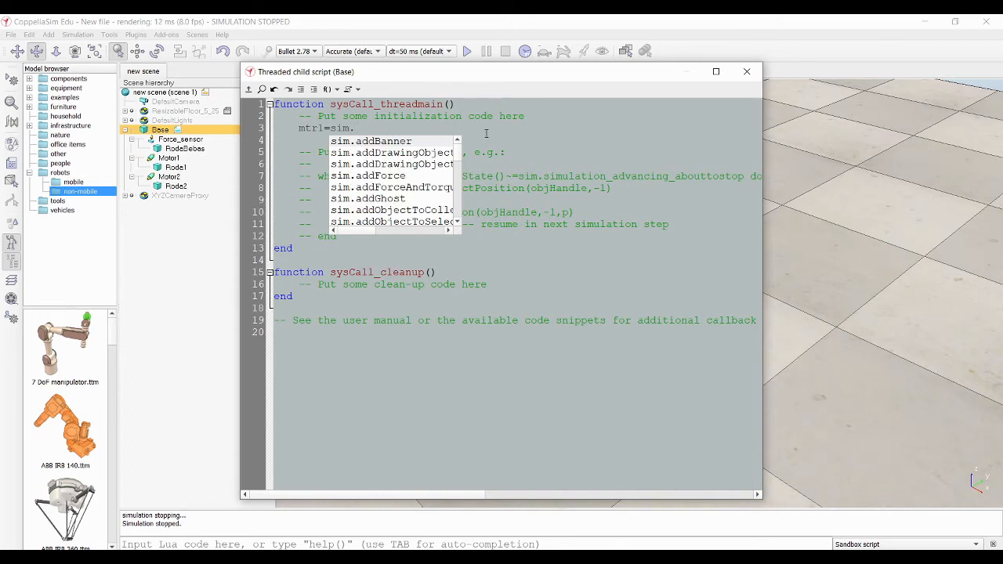
pyautogui.write('getObjec')
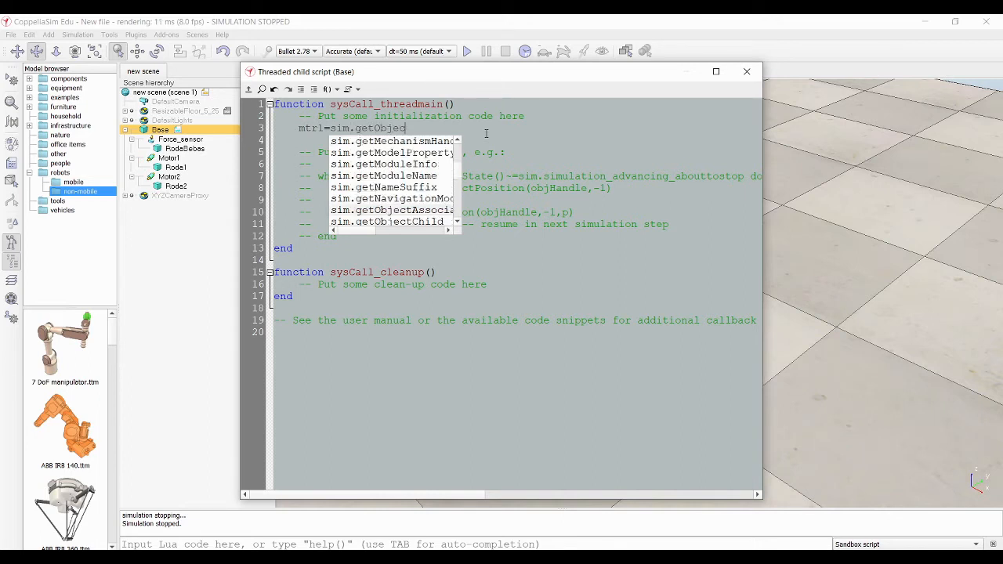
pyautogui.write('tHand')
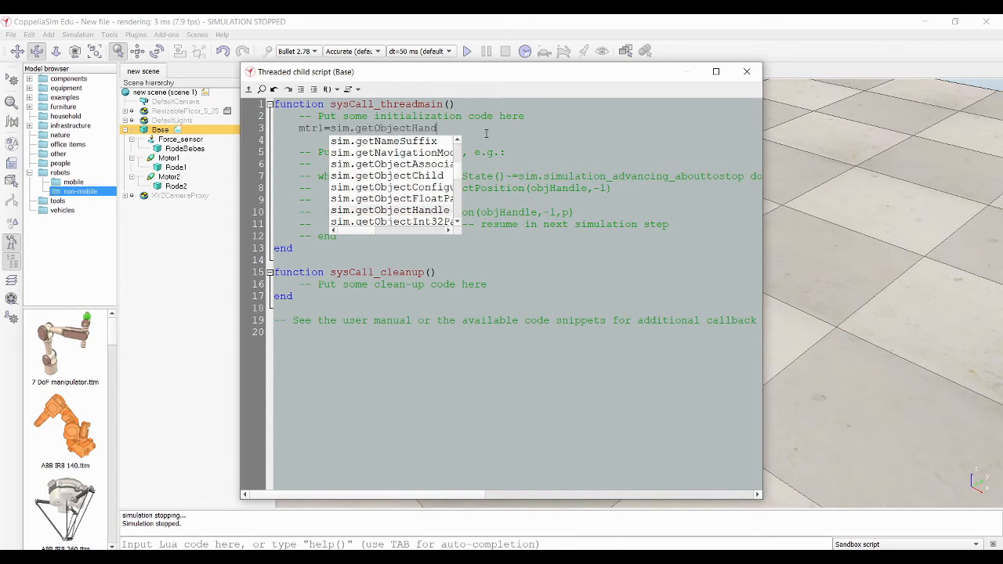
pyautogui.write("le('Motor1")
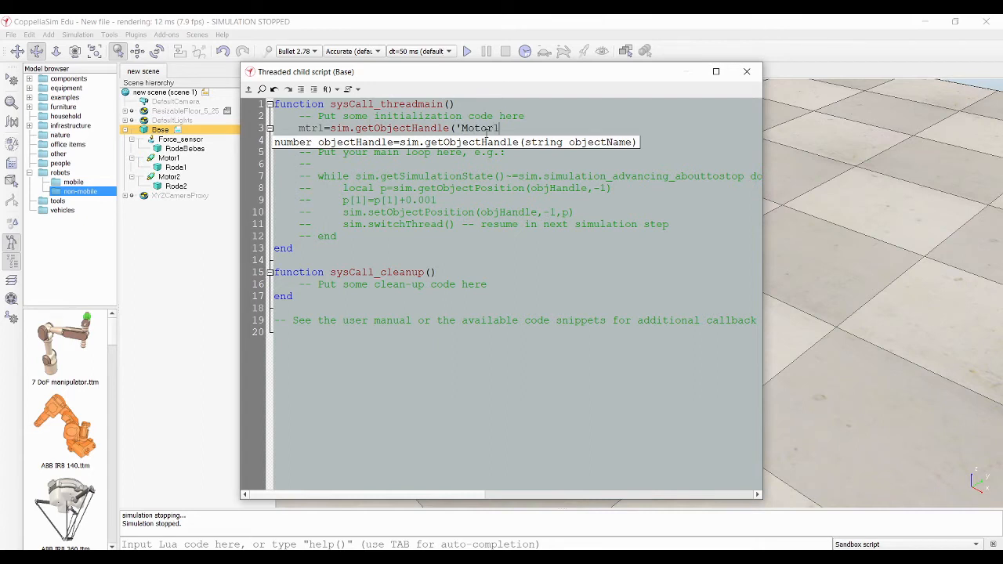
pyautogui.write("')")
# Step: Duplicate the mtr1 object-handle line directly below itself in the script
pyautogui.hotkey('shift', 'Left')
pyautogui.hotkey('shift', 'Left')
pyautogui.hotkey('shift', 'Left')
pyautogui.hotkey('shift', 'Left')
pyautogui.hotkey('shift', 'Left')
pyautogui.hotkey('shift', 'Left')
pyautogui.hotkey('shift', 'Left')
pyautogui.hotkey('shift', 'Left')
pyautogui.hotkey('shift', 'Left')
pyautogui.hotkey('shift', 'Left')
pyautogui.hotkey('shift', 'Left')
pyautogui.hotkey('shift', 'Left')
pyautogui.hotkey('shift', 'Left')
pyautogui.hotkey('shift', 'Left')
pyautogui.hotkey('shift', 'Left')
pyautogui.hotkey('shift', 'Left')
pyautogui.hotkey('shift', 'Left')
pyautogui.hotkey('shift', 'Left')
pyautogui.hotkey('shift', 'Left')
pyautogui.hotkey('shift', 'Left')
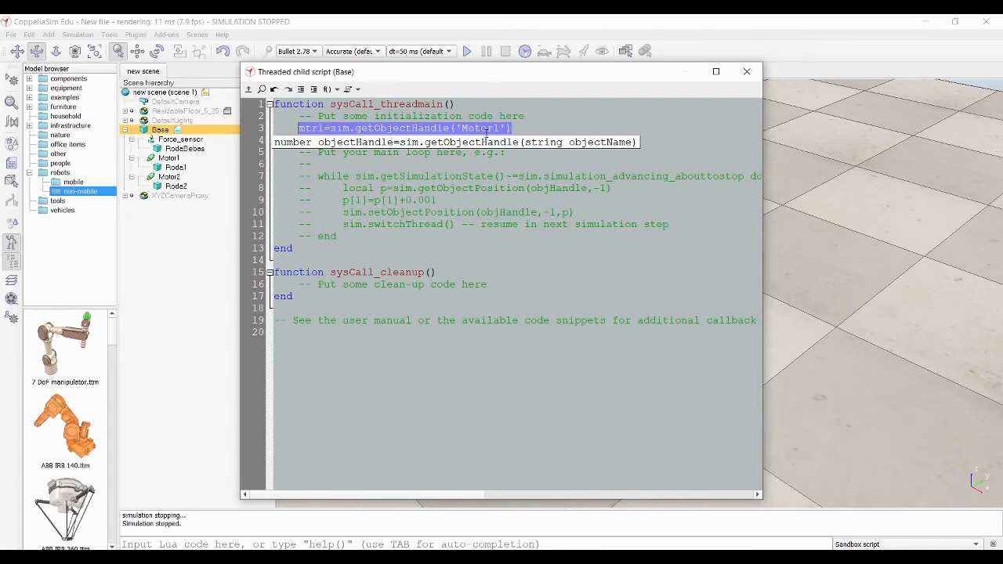
pyautogui.hotkey('ctrl', 'c')
pyautogui.press('End')
pyautogui.press('Return')
pyautogui.hotkey('ctrl', 'v')
pyautogui.press('Return')
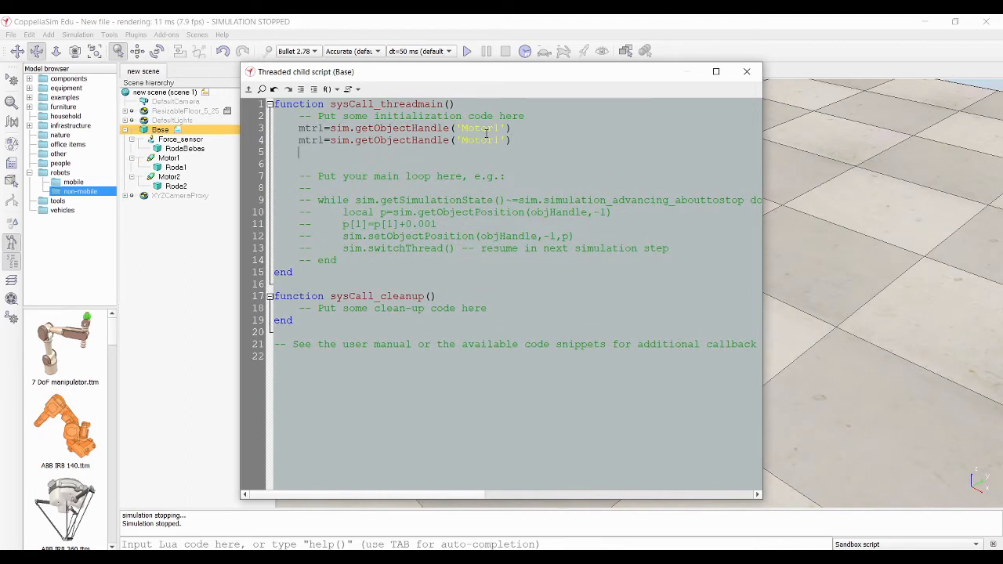
# Step: Begin a sim.setJointTargetVelocity call with mtr1 as its object, leaving a blank line below the handle lines
pyautogui.press('Return')
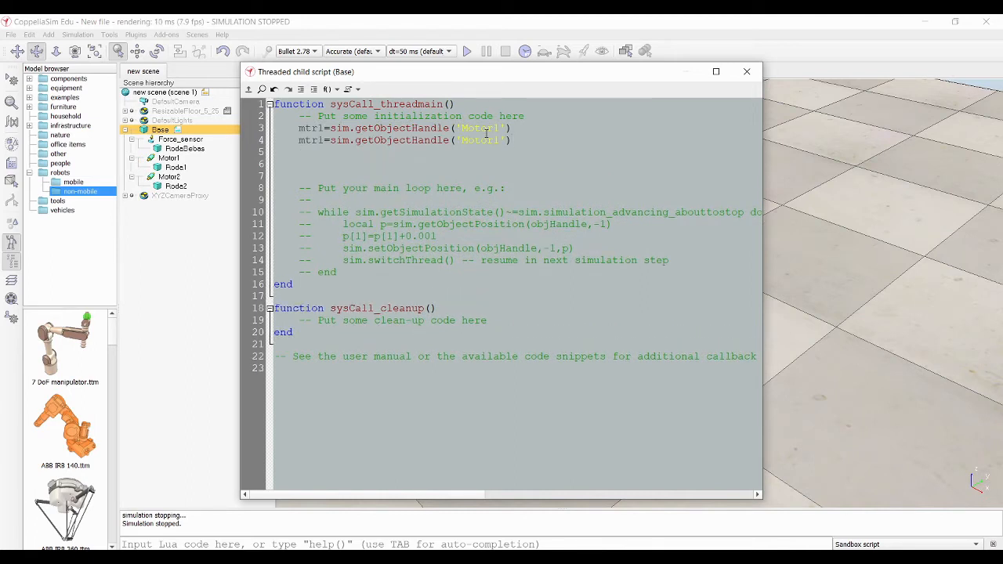
pyautogui.hotkey('ctrl', 'v')
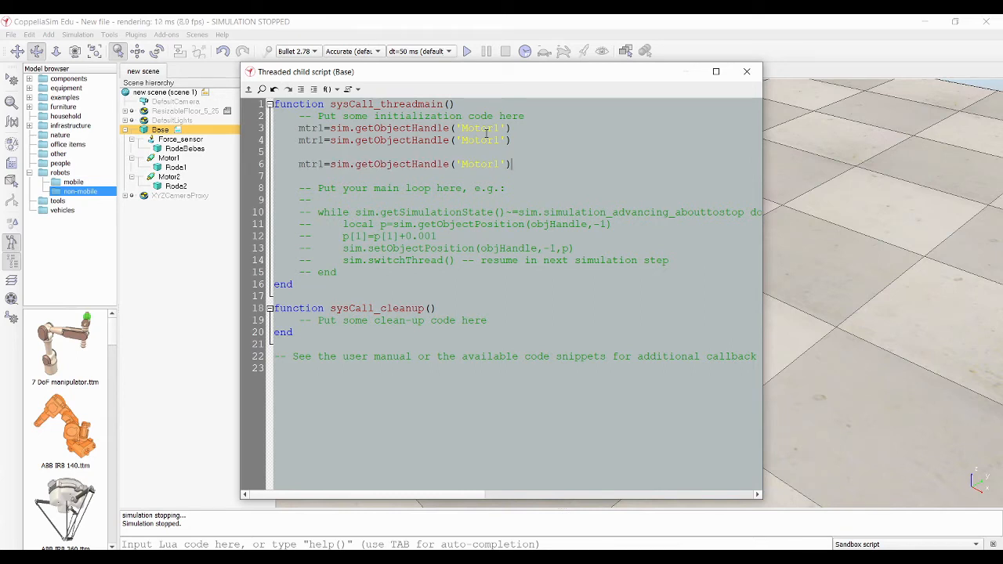
pyautogui.hotkey('ctrl', 'z')
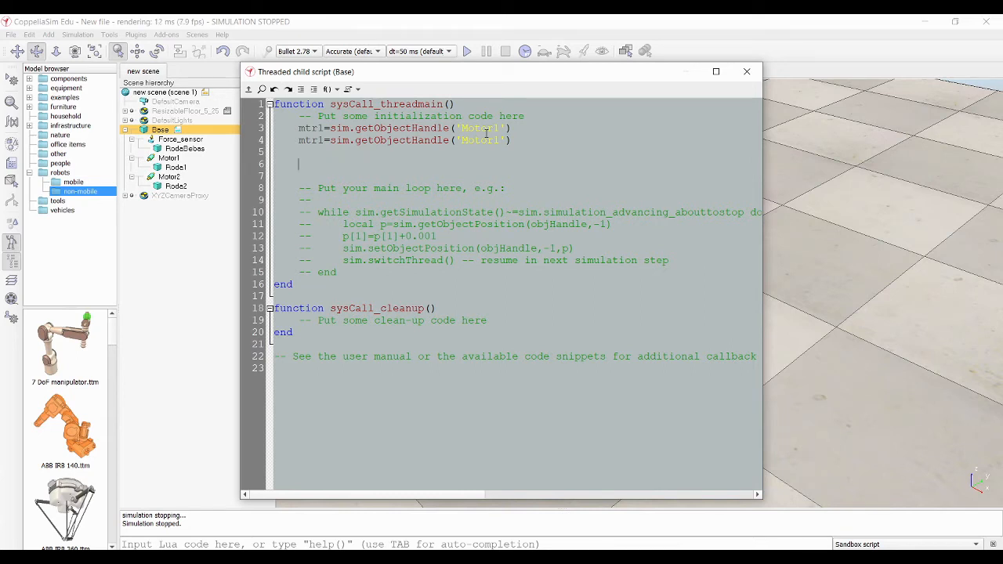
pyautogui.write('sim.')
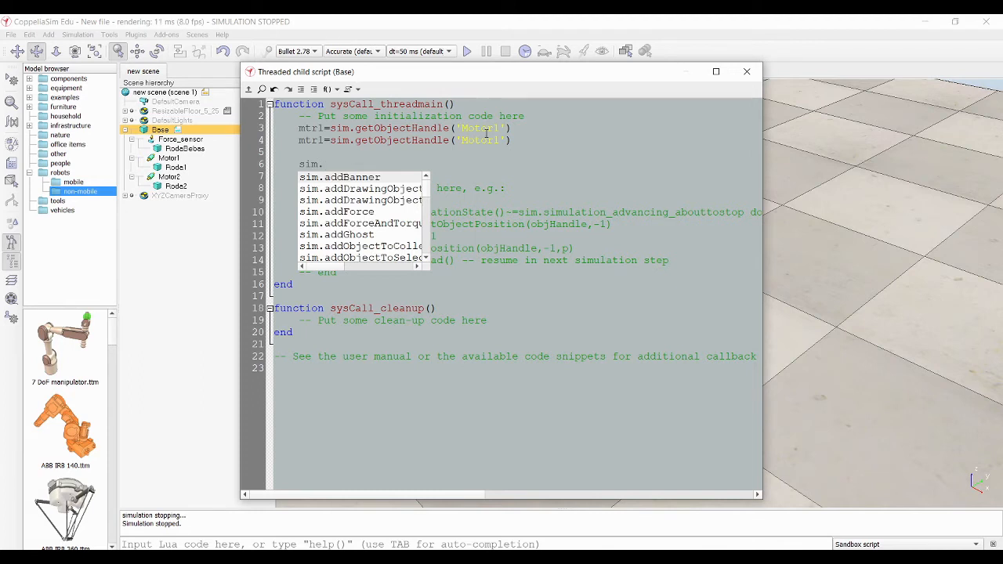
pyautogui.write('setJ')
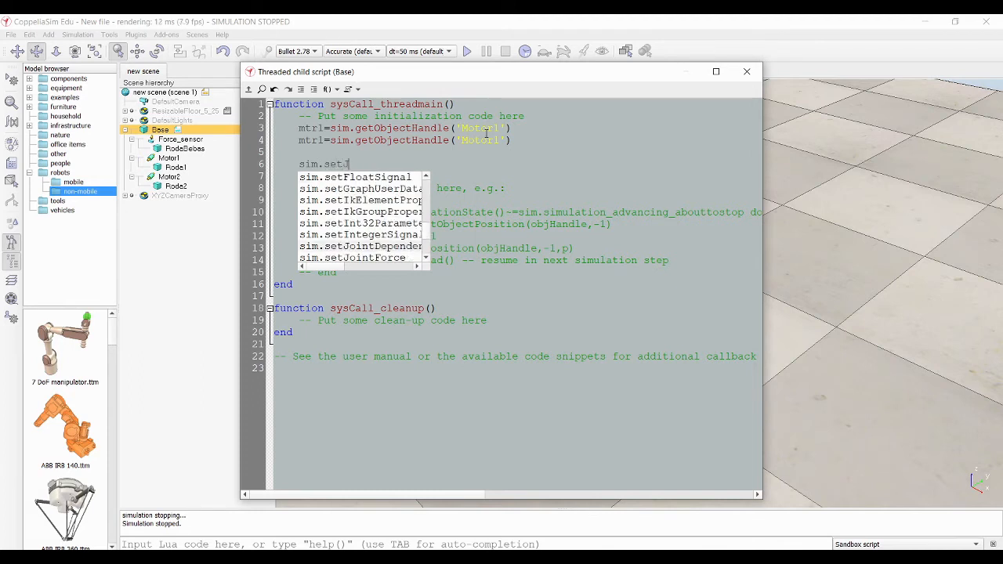
pyautogui.write('ointTar')
pyautogui.press('Down')
pyautogui.press('Return')
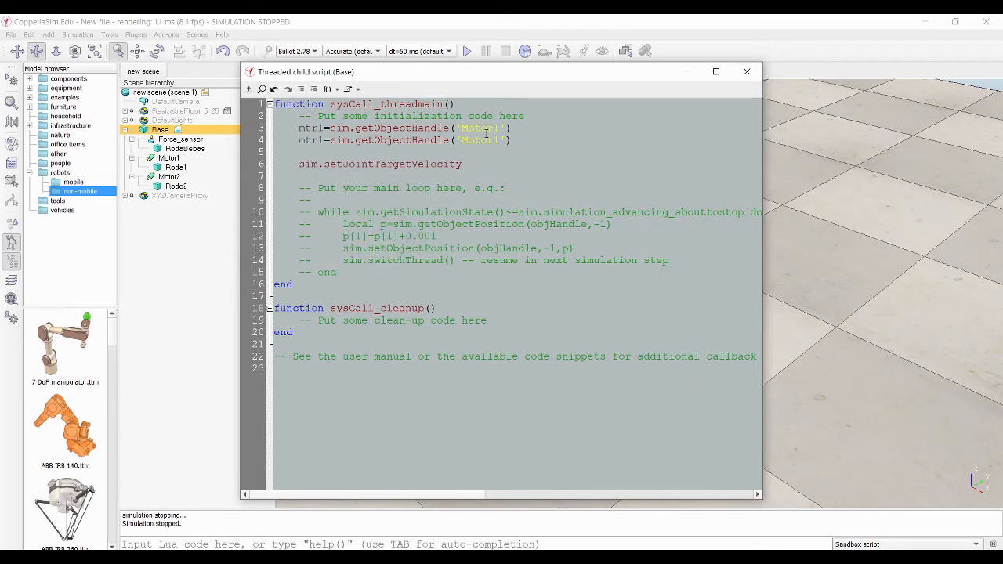
pyautogui.write('(mtrl')
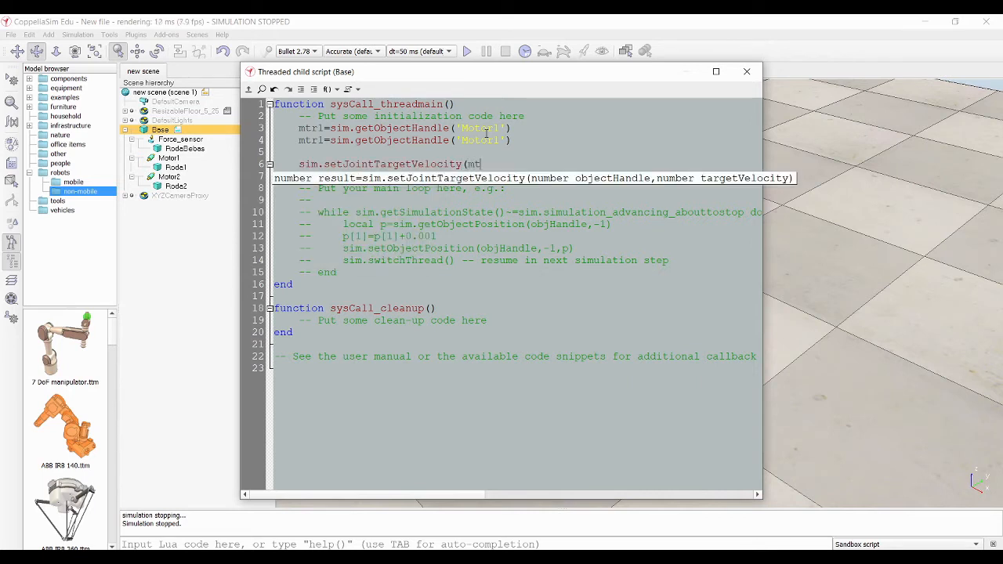
# Step: Rename the second handle variable to mtr2 and complete the mtr1 velocity call with a target of 1
pyautogui.click(324, 142)
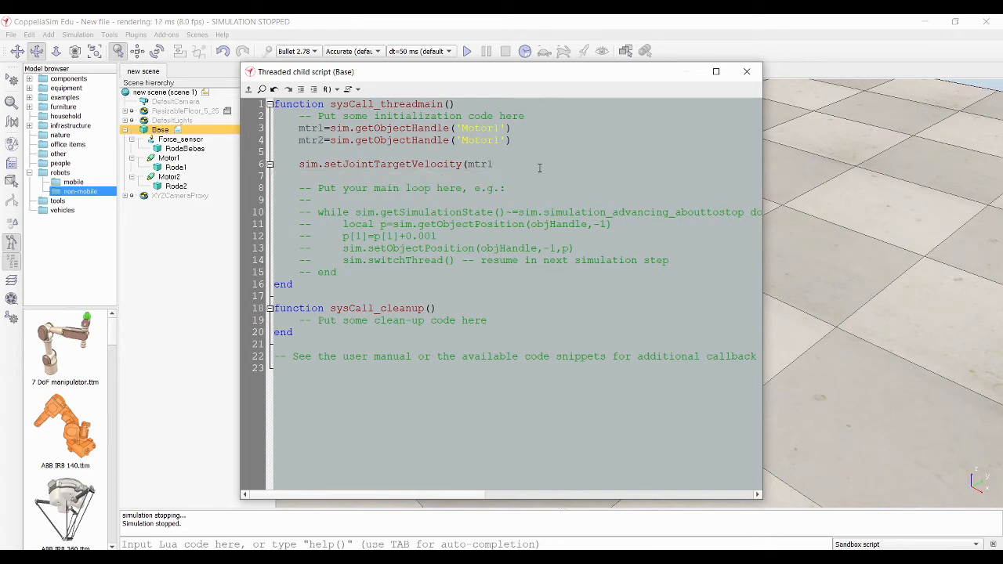
pyautogui.click(509, 173)
pyautogui.write('mtr1,')
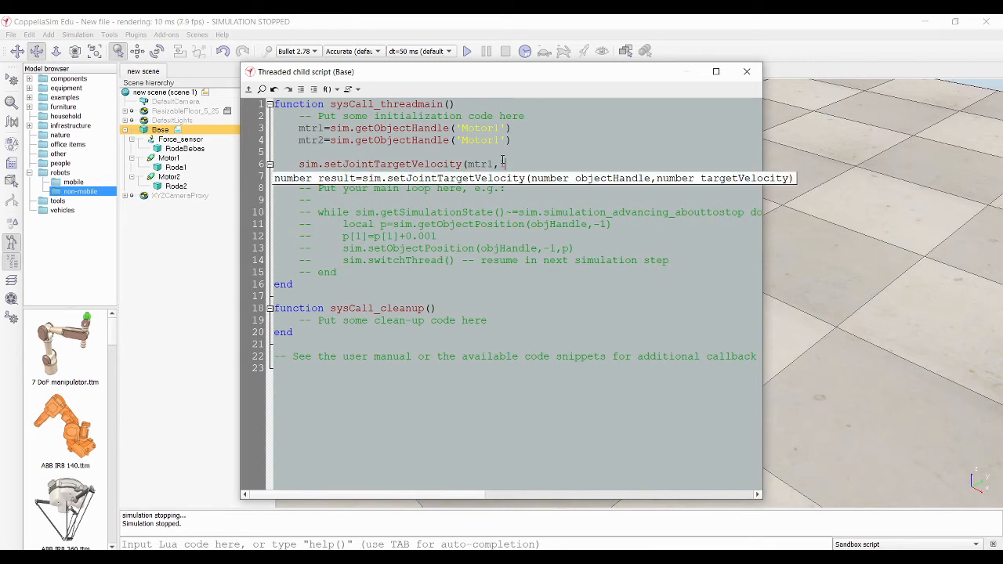
pyautogui.write('1)')
pyautogui.press('Return')
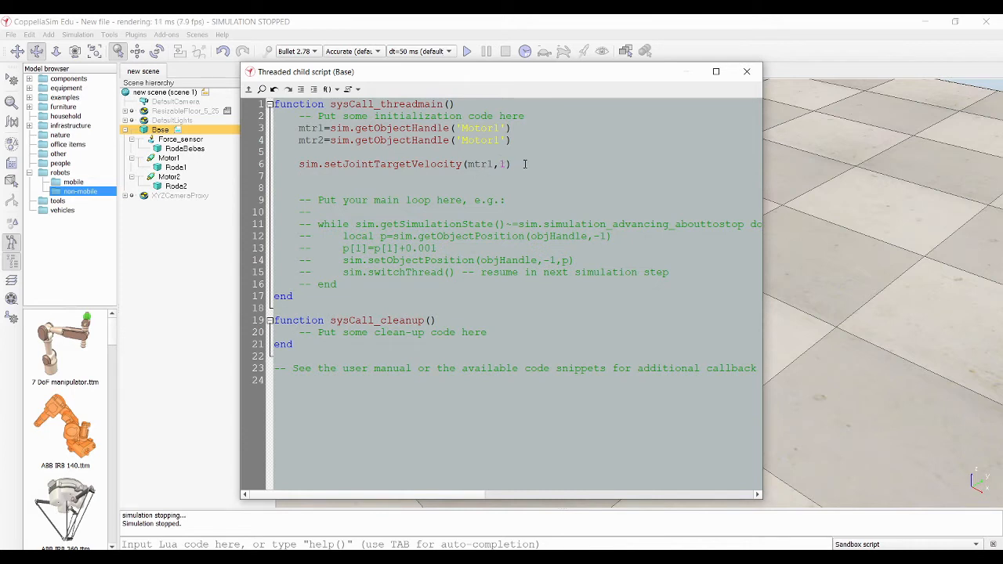
# Step: Duplicate the velocity call for mtr2 and set the target velocity in both calls to 2
pyautogui.moveTo(300, 166); pyautogui.dragTo(540, 163)
pyautogui.hotkey('ctrl', 'c')
pyautogui.press('Down')
pyautogui.hotkey('ctrl', 'v')
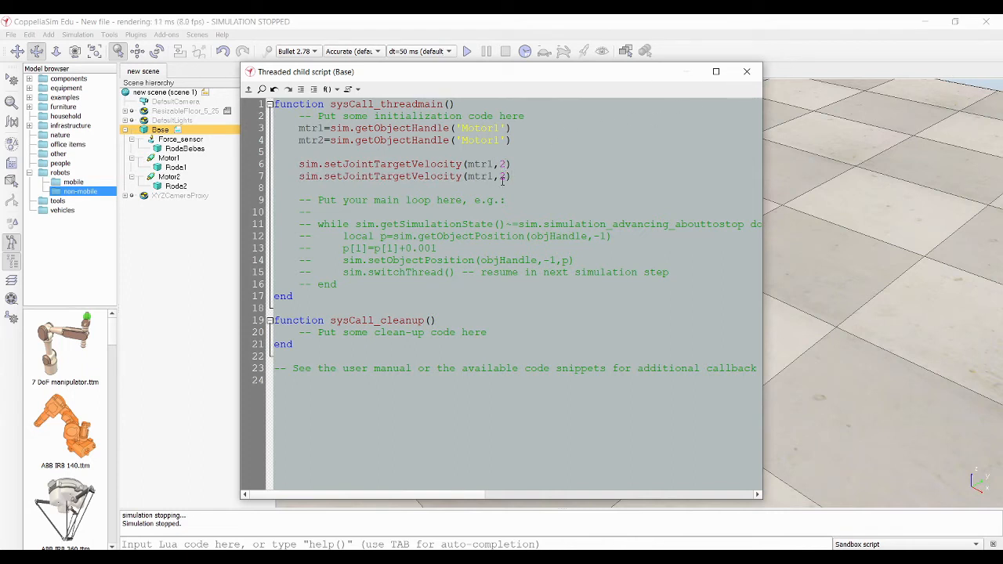
pyautogui.press('BackSpace')
pyautogui.write('2')
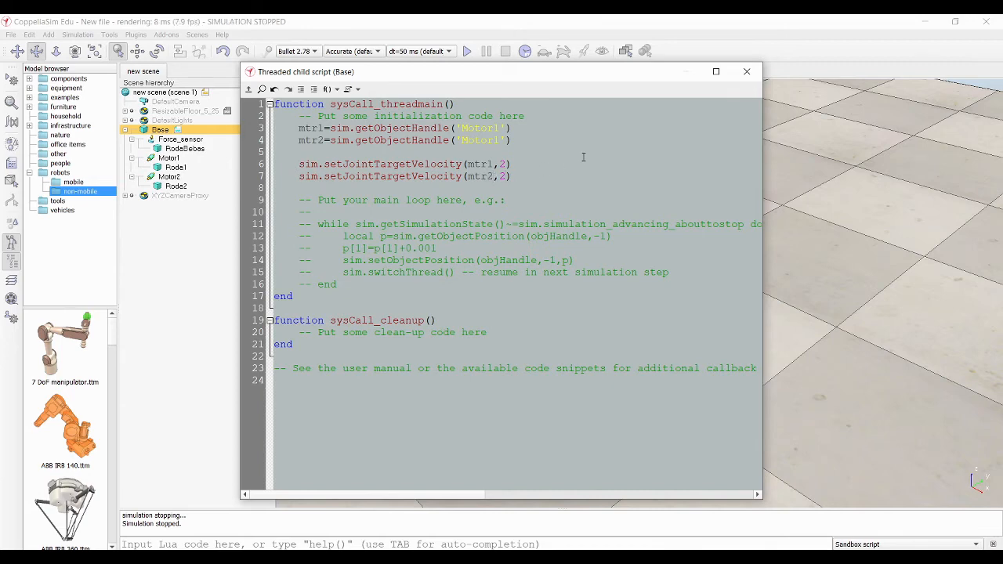
# Step: Close the script, run the simulation to test the scripted wheel motion, and stop it
pyautogui.click(747, 72)
pyautogui.click(612, 207)
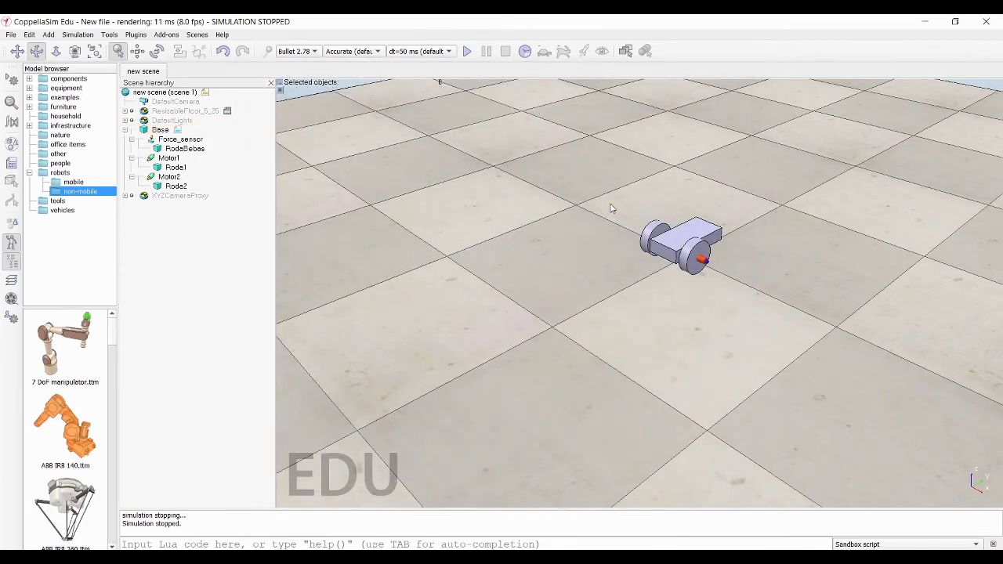
pyautogui.click(467, 51)
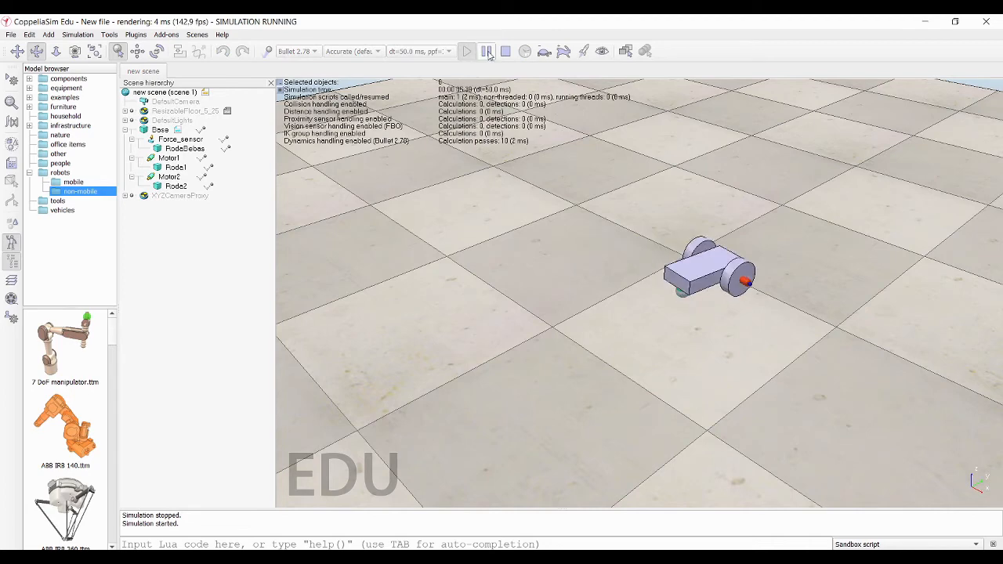
pyautogui.click(506, 51)
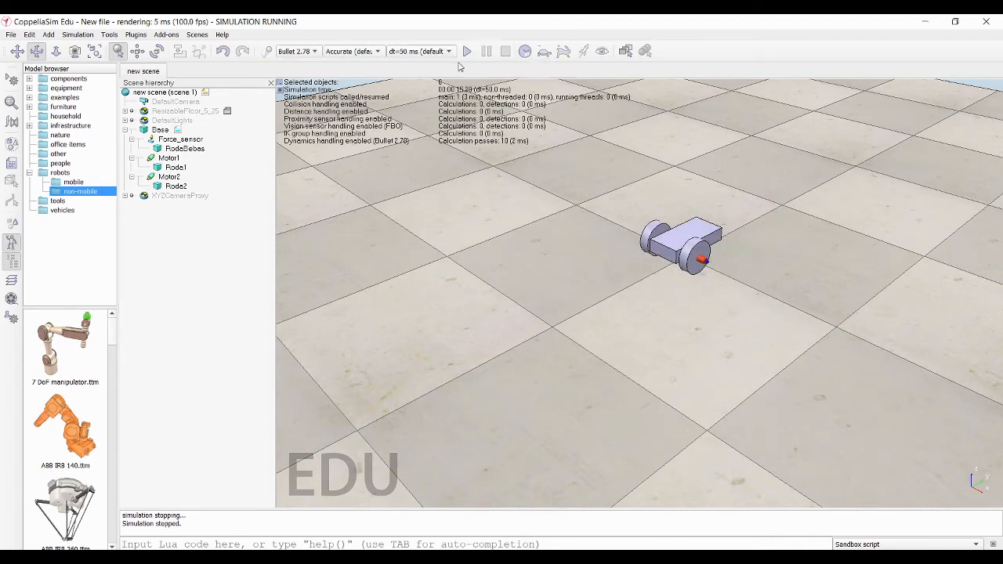
# Step: Change the object name in the script's mtr2 handle line to 'Motor2' and close the script
pyautogui.doubleClick(178, 130)
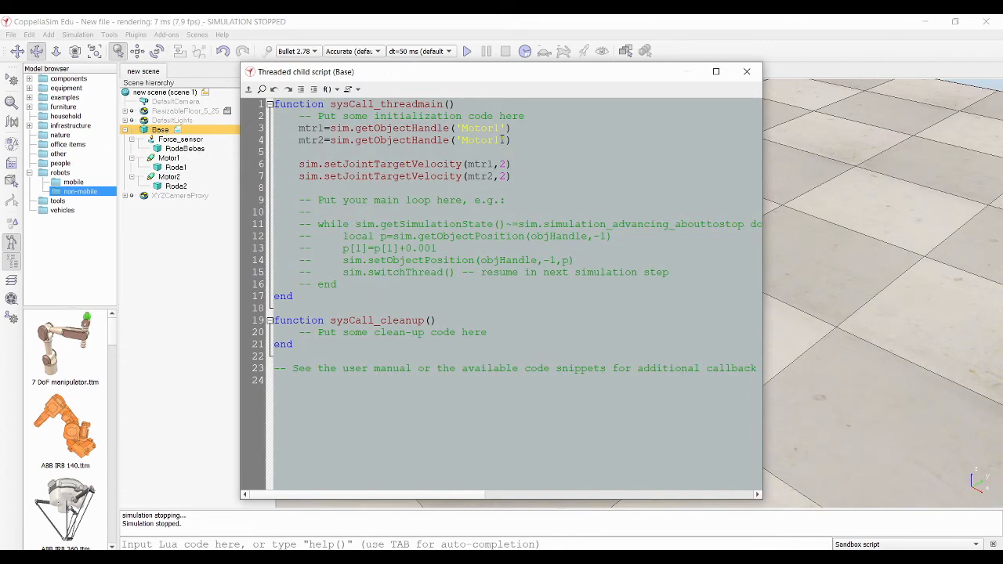
pyautogui.click(747, 71)
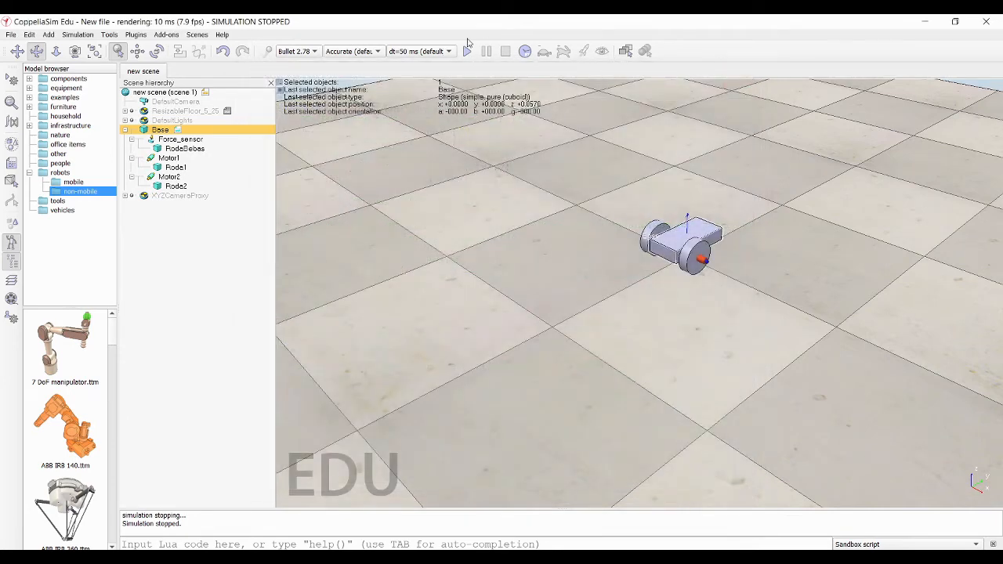
# Step: Simulate the robot with the corrected script, follow its path across the floor, and stop the simulation
pyautogui.click(468, 51)
pyautogui.scroll(-5, 421, 302)
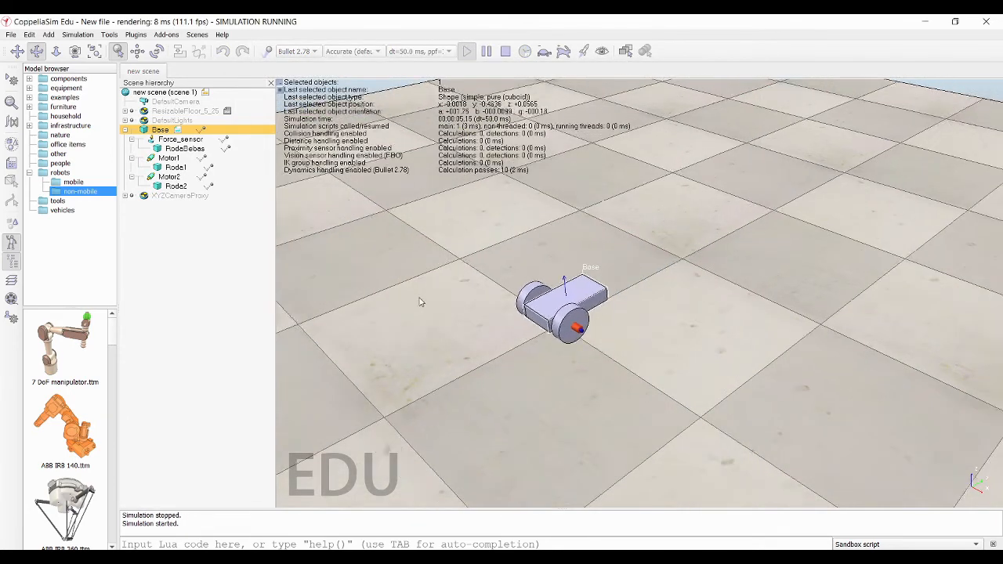
pyautogui.scroll(-4, 424, 327)
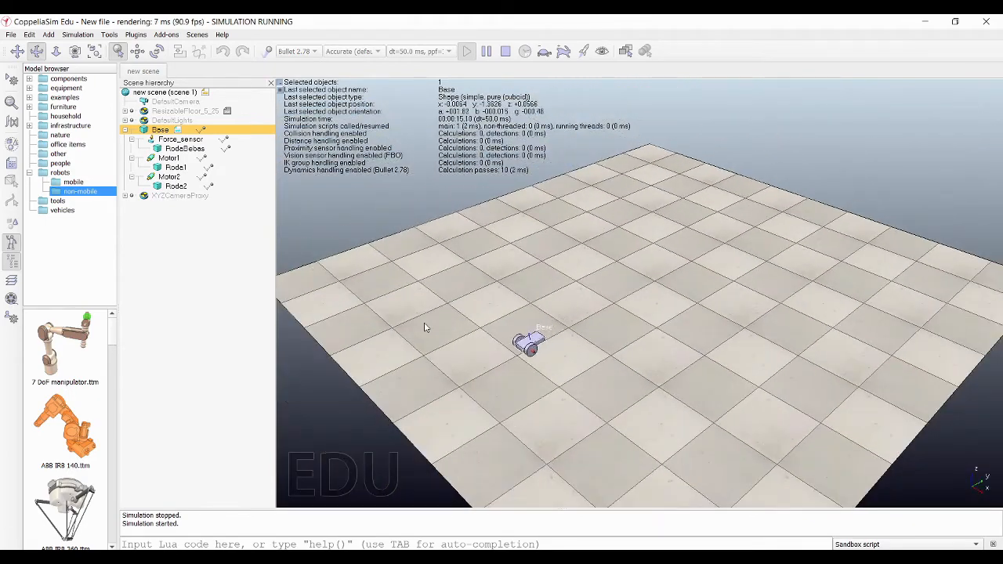
pyautogui.click(505, 52)
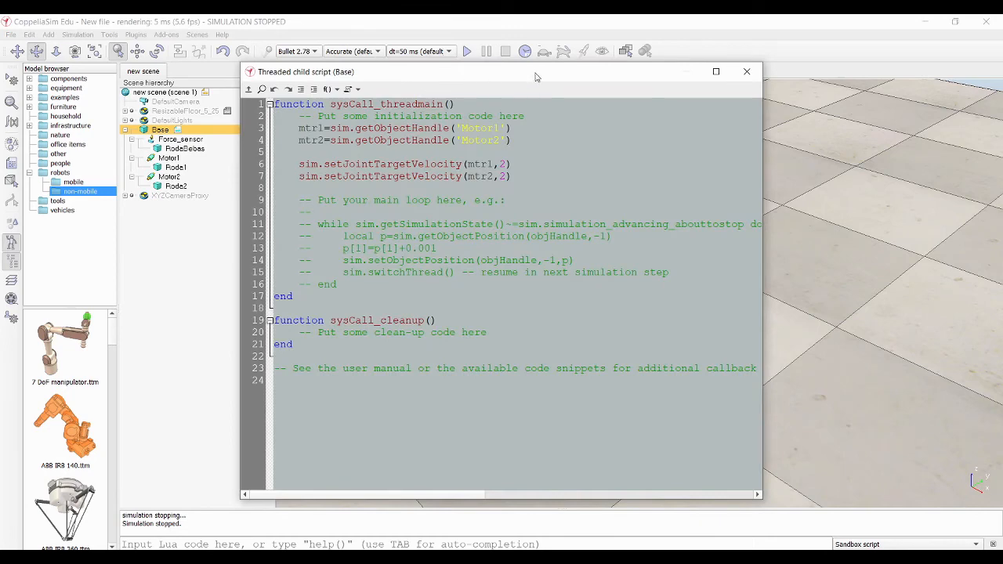
# Step: Set the mtr2 target velocity in the script to 1 and close the script
pyautogui.moveTo(538, 72); pyautogui.dragTo(740, 325)
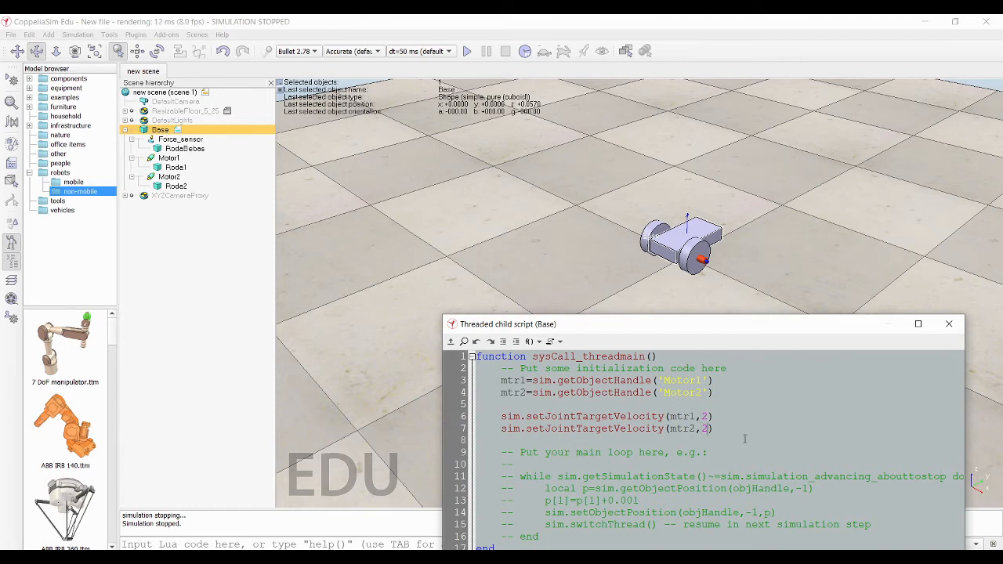
pyautogui.press('BackSpace')
pyautogui.write('1')
pyautogui.click(949, 323)
# Step: Deselect the base, simulate the robot with unequal wheel speeds, and stop the simulation
pyautogui.click(569, 235)
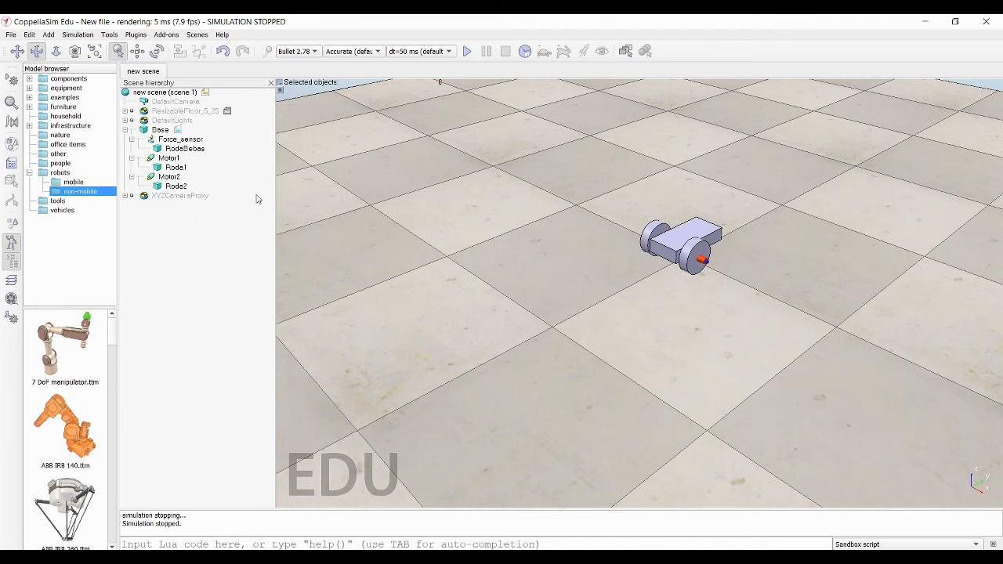
pyautogui.click(468, 50)
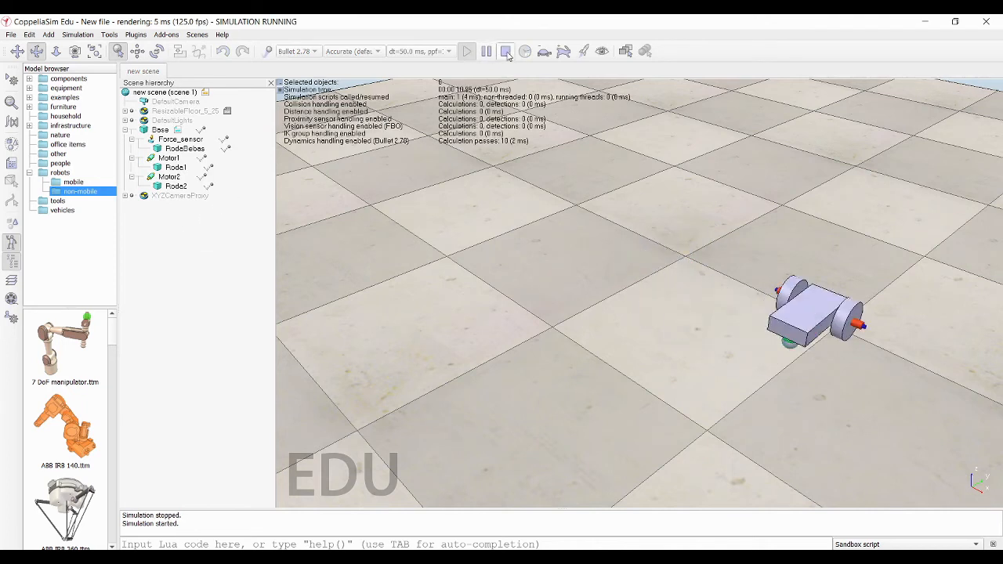
pyautogui.click(506, 51)
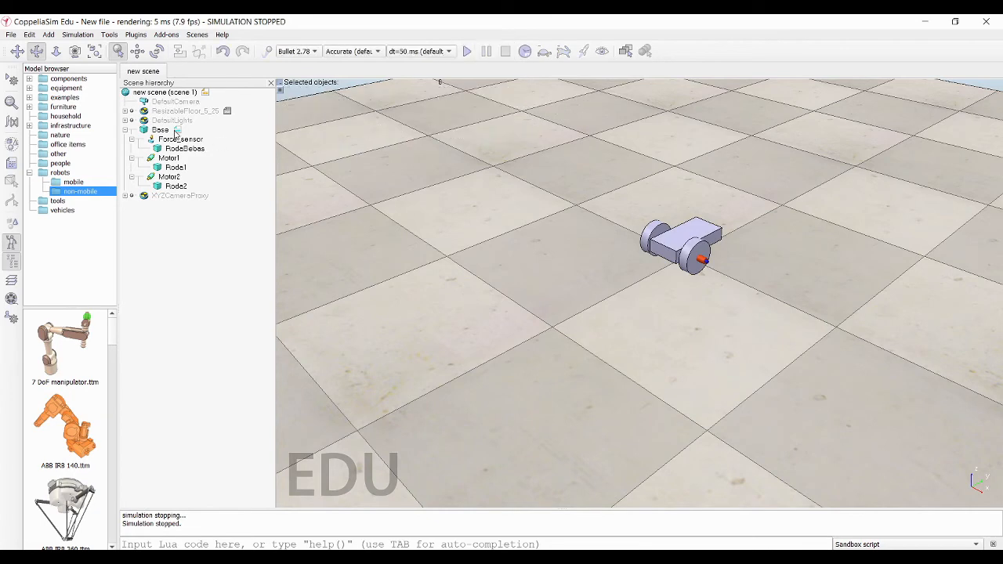
# Step: Reopen the Base child script and uncomment the main while loop's opening line and its matching end, aligning their indentation
pyautogui.doubleClick(177, 129)
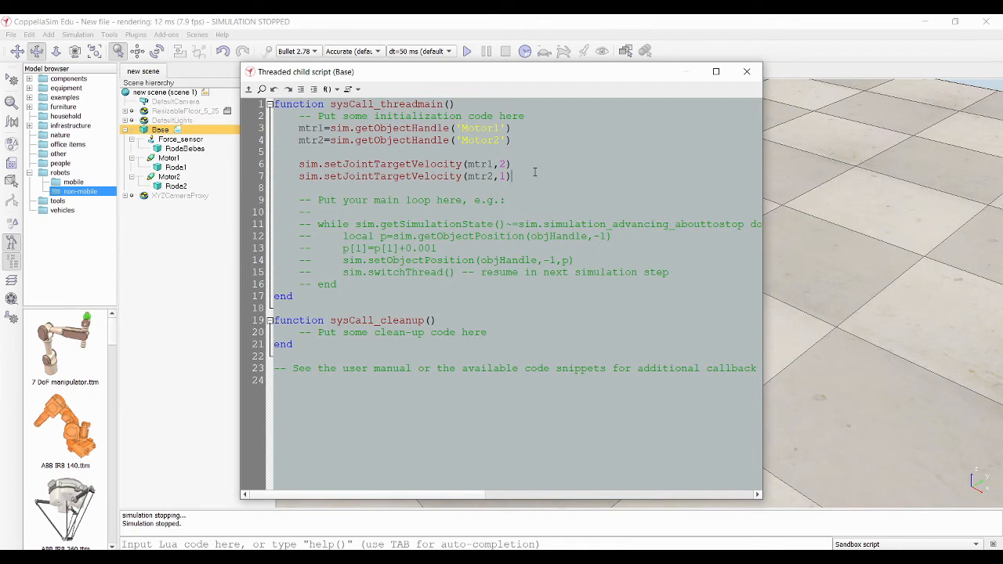
pyautogui.click(314, 219)
pyautogui.press('BackSpace')
pyautogui.press('BackSpace')
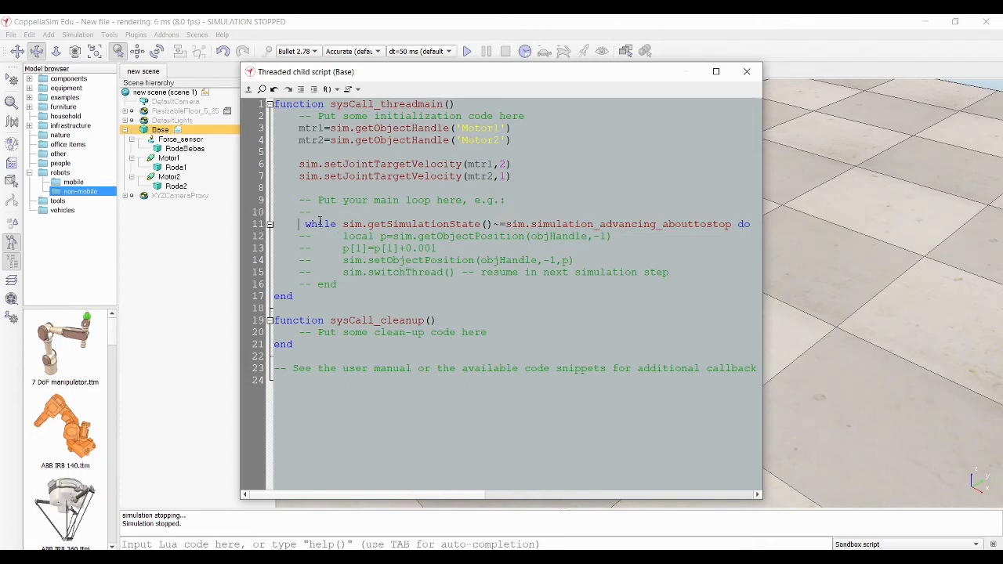
pyautogui.click(310, 285)
pyautogui.press('BackSpace')
pyautogui.press('BackSpace')
pyautogui.press('Delete')
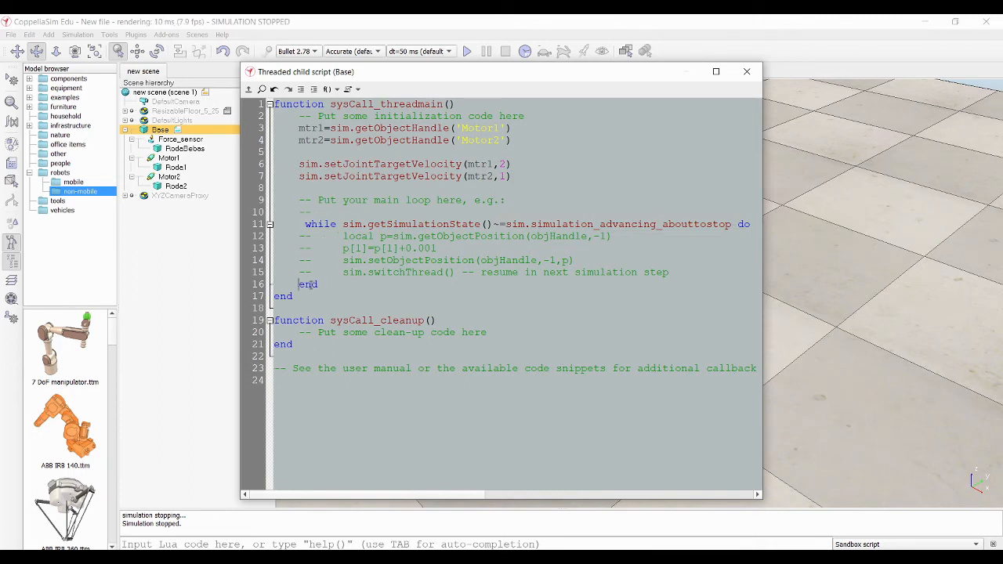
pyautogui.click(305, 226)
pyautogui.press('BackSpace')
pyautogui.press('BackSpace')
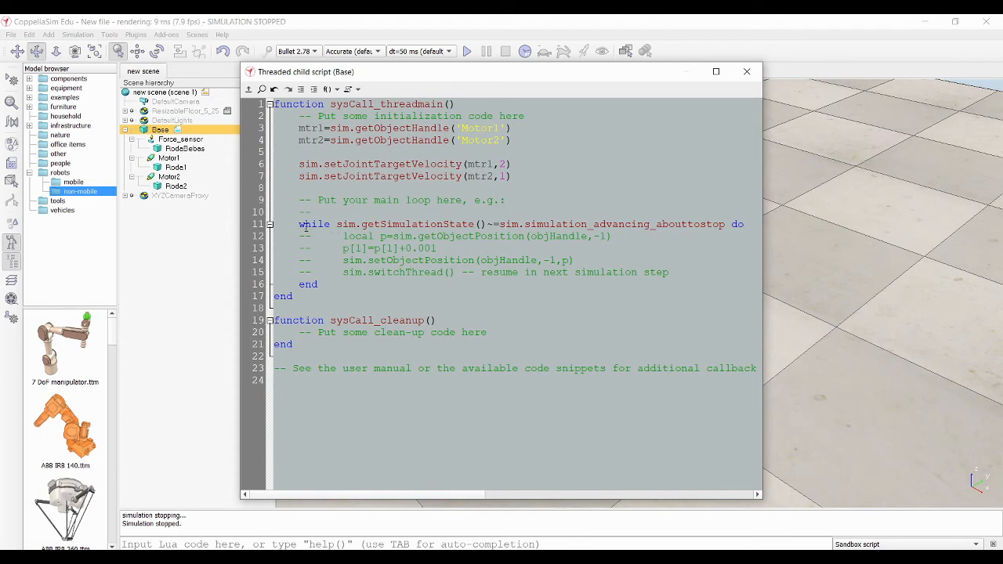
# Step: Move the two setJointTargetVelocity calls inside the while loop and indent them alike
pyautogui.moveTo(511, 176); pyautogui.dragTo(293, 165)
pyautogui.hotkey('ctrl', 'c')
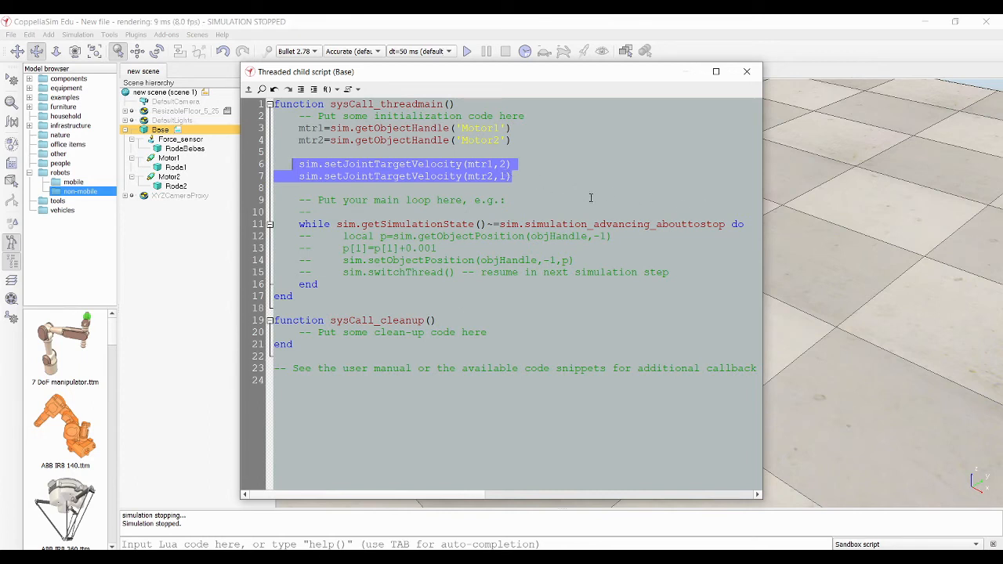
pyautogui.press('Delete')
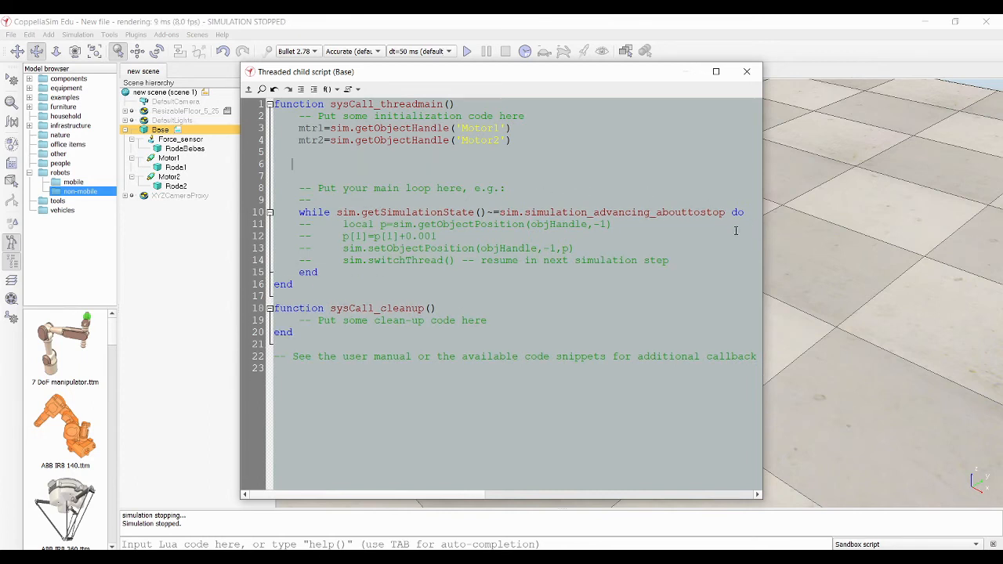
pyautogui.click(747, 214)
pyautogui.press('Return')
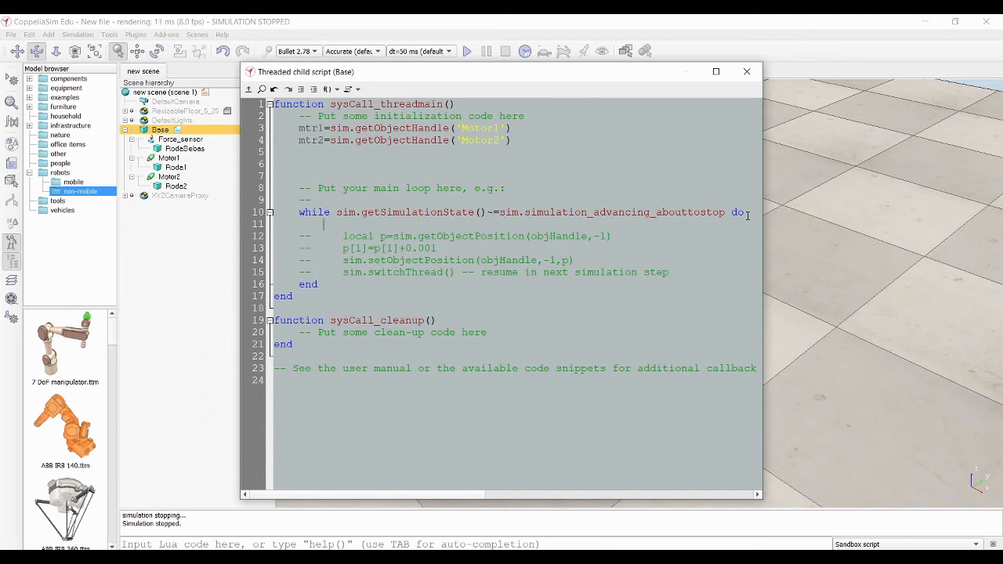
pyautogui.hotkey('ctrl', 'v')
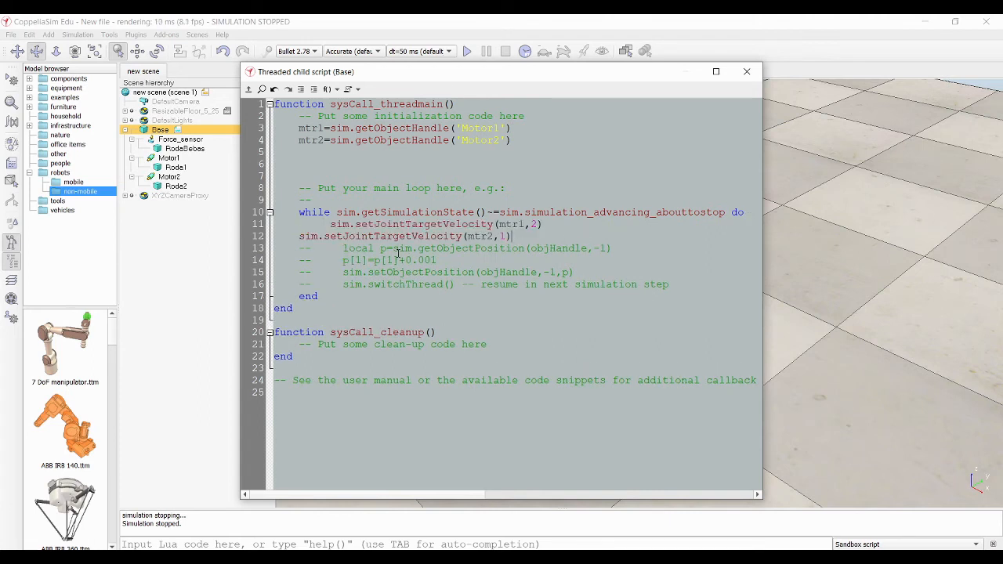
pyautogui.click(295, 236)
pyautogui.press('Tab')
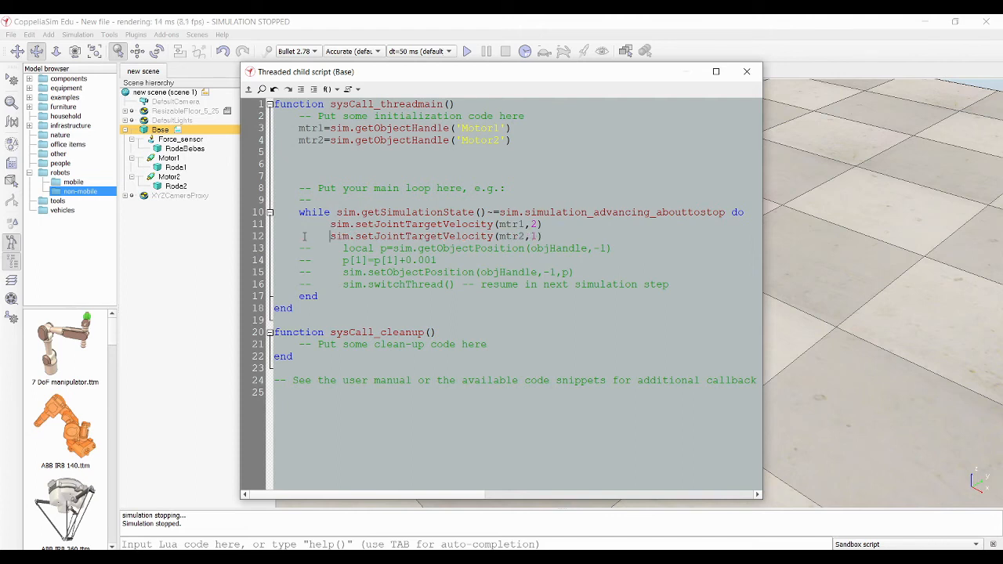
# Step: Add a sim.wait(1) line below the two velocity calls in the loop
pyautogui.press('Return')
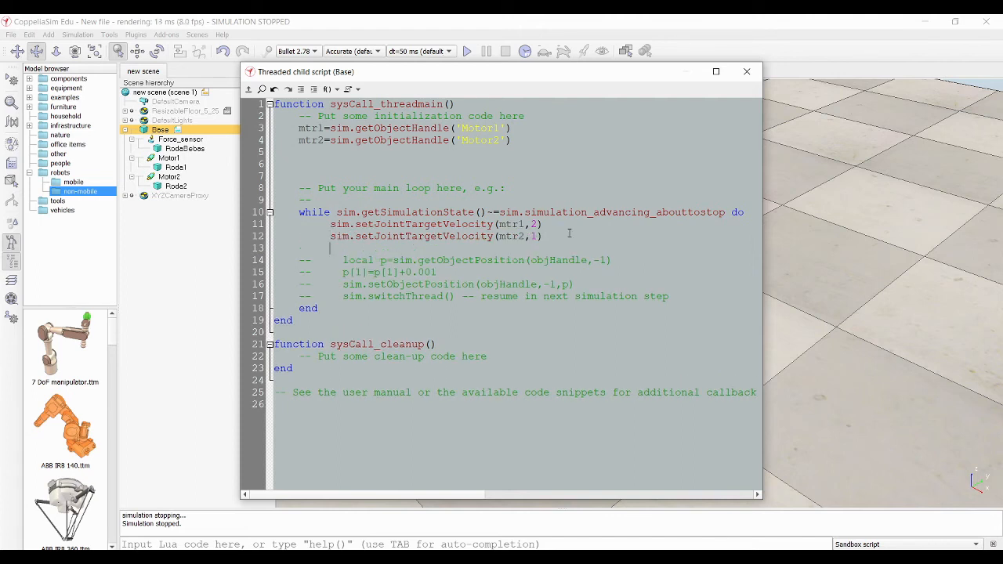
pyautogui.write('sim.w')
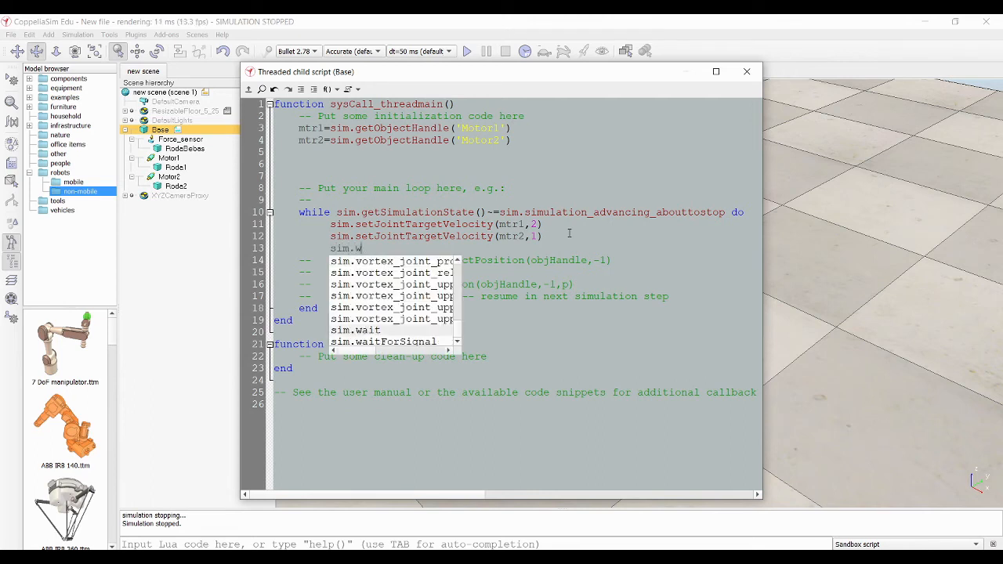
pyautogui.write('ait(1)')
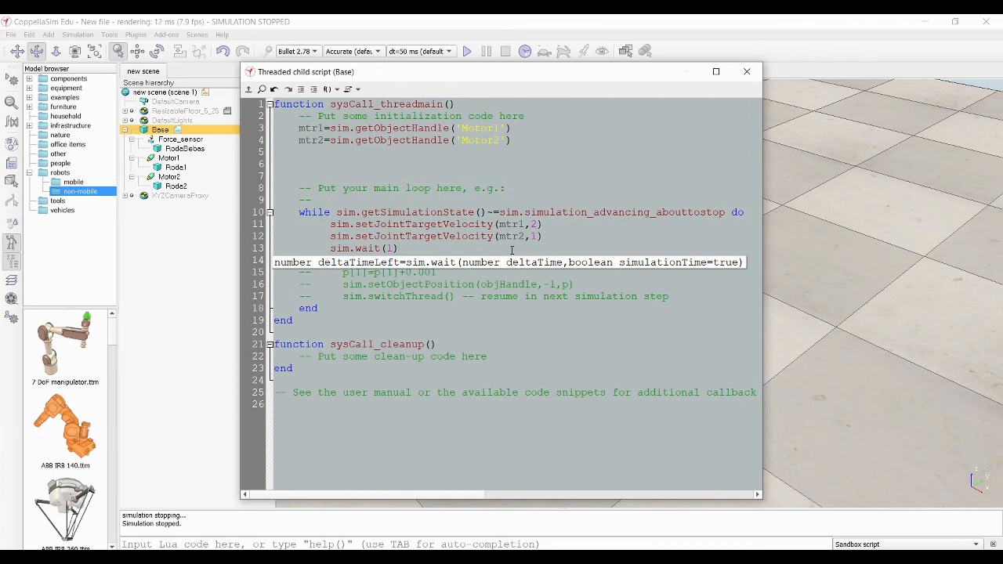
# Step: Duplicate the velocity and wait block below itself, and set the copy's velocities to 1 for mtr1 and 2 for mtr2
pyautogui.moveTo(512, 250); pyautogui.dragTo(332, 225)
pyautogui.hotkey('ctrl', 'c')
pyautogui.click(455, 259)
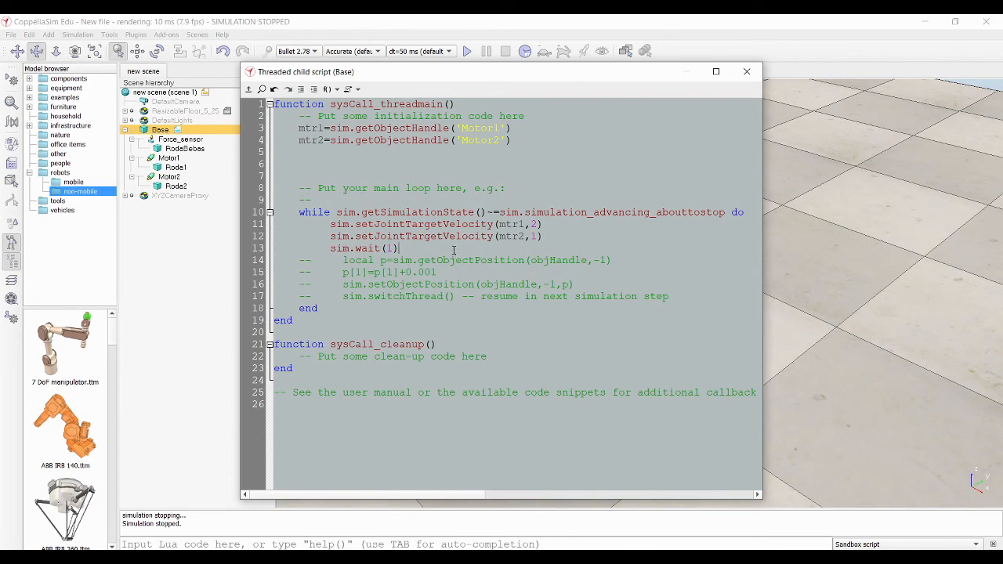
pyautogui.press('Return')
pyautogui.hotkey('ctrl', 'v')
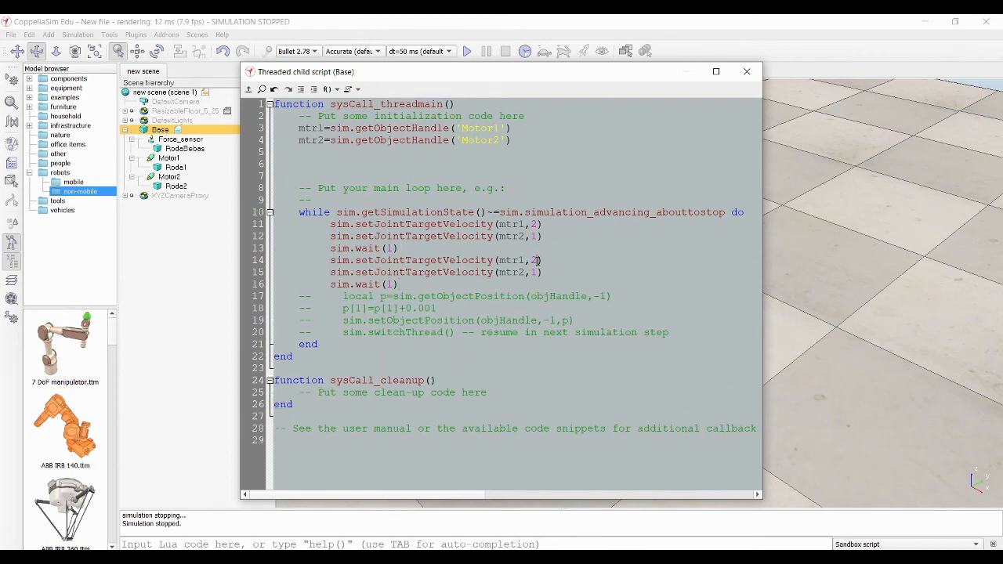
pyautogui.press('BackSpace')
pyautogui.write('1')
# Step: Add a third copy of the velocity and wait block and set both motor velocities in it to 5
pyautogui.moveTo(520, 283); pyautogui.dragTo(331, 266)
pyautogui.hotkey('ctrl', 'c')
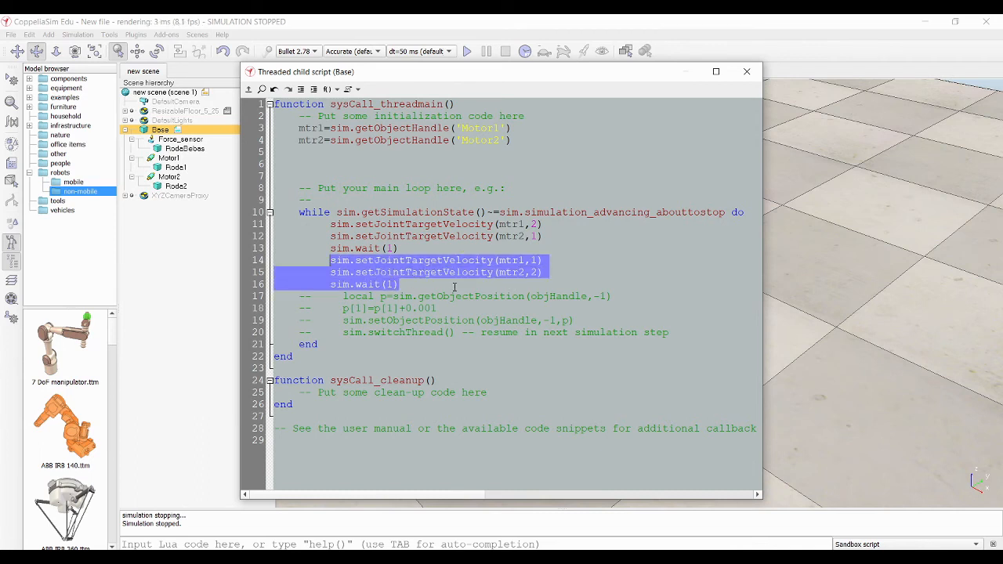
pyautogui.click(454, 288)
pyautogui.press('Return')
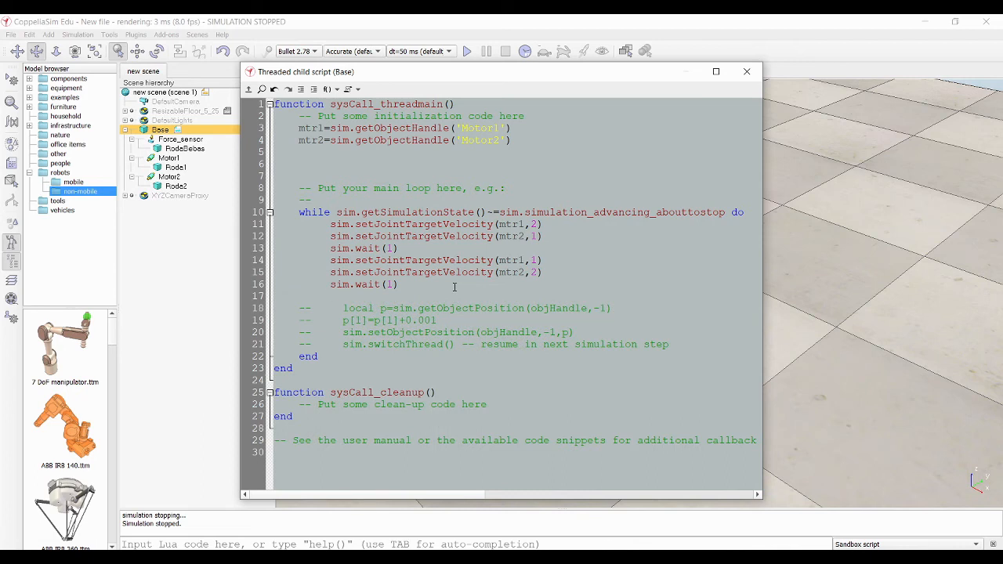
pyautogui.hotkey('ctrl', 'v')
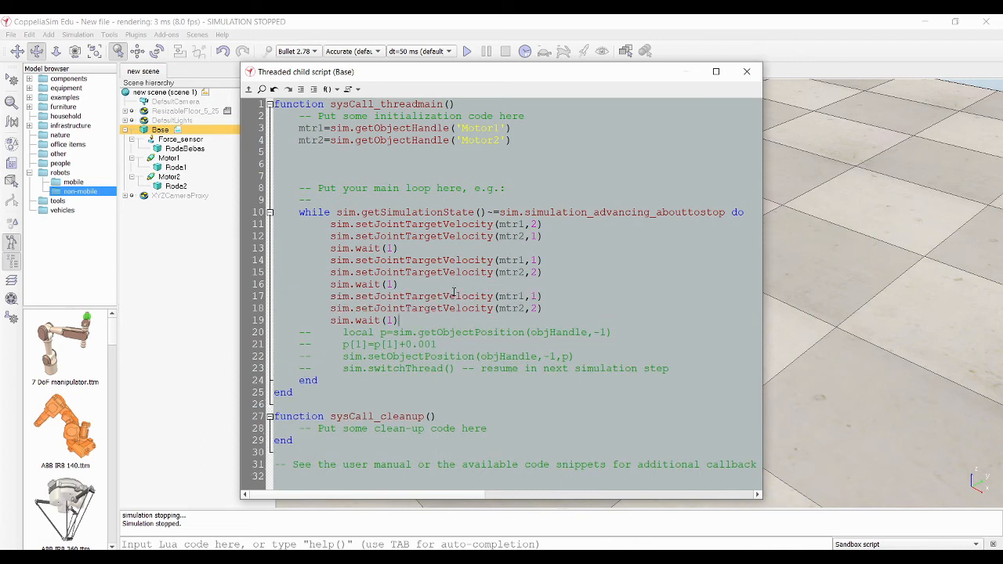
pyautogui.click(539, 308)
pyautogui.press('BackSpace')
pyautogui.write('5')
pyautogui.press('Up')
pyautogui.press('BackSpace')
pyautogui.write('5')
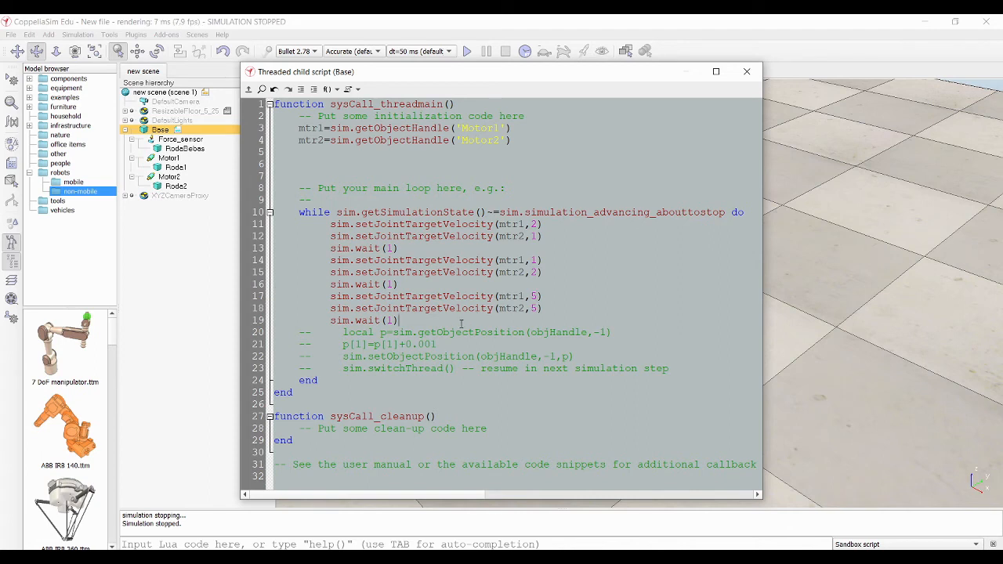
# Step: Duplicate the third velocity and wait block as a fourth block and fix the indentation of its first line
pyautogui.moveTo(400, 321); pyautogui.dragTo(319, 296)
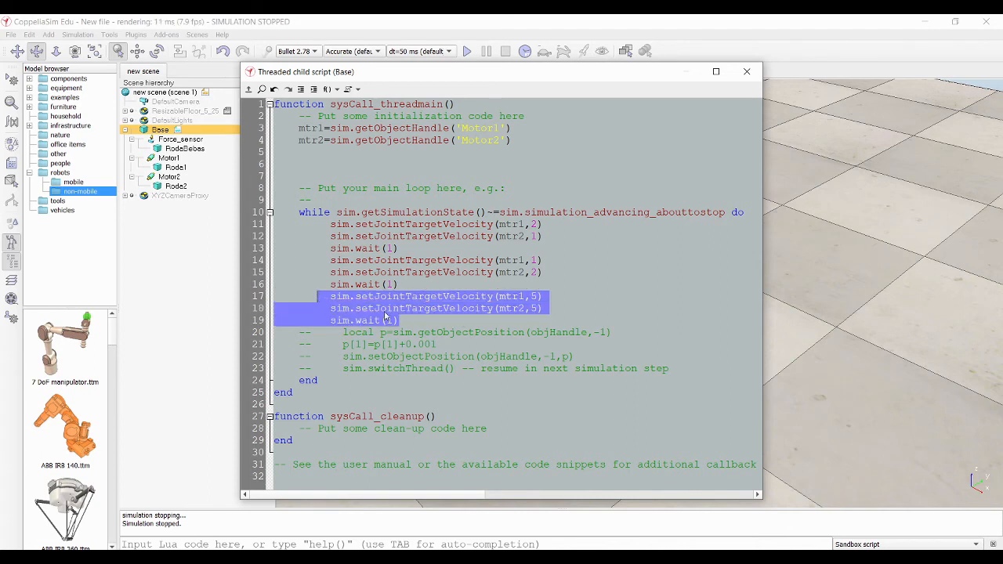
pyautogui.hotkey('ctrl', 'c')
pyautogui.click(451, 320)
pyautogui.press('Return')
pyautogui.hotkey('ctrl', 'v')
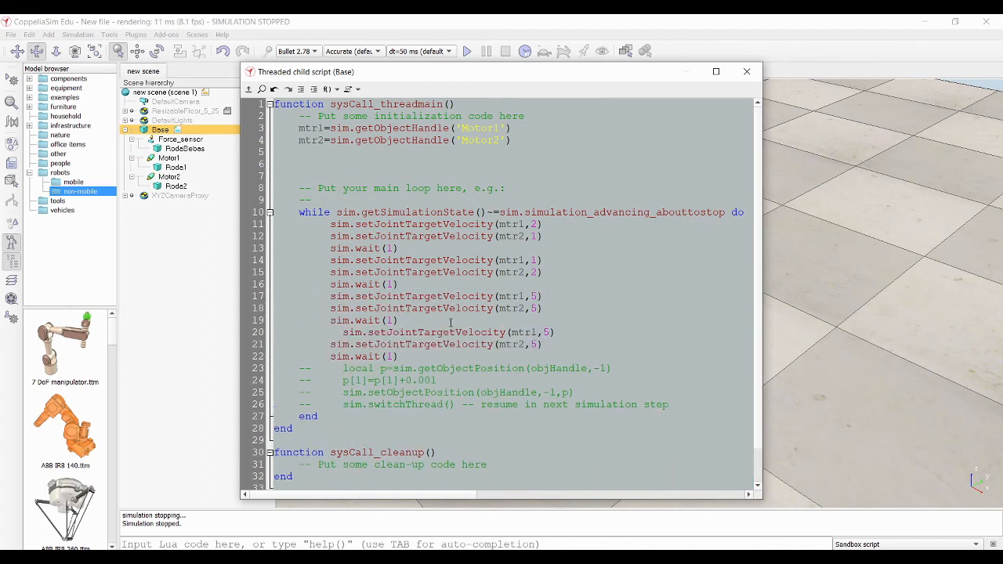
pyautogui.click(339, 331)
pyautogui.press('BackSpace')
pyautogui.press('BackSpace')
pyautogui.press('BackSpace')
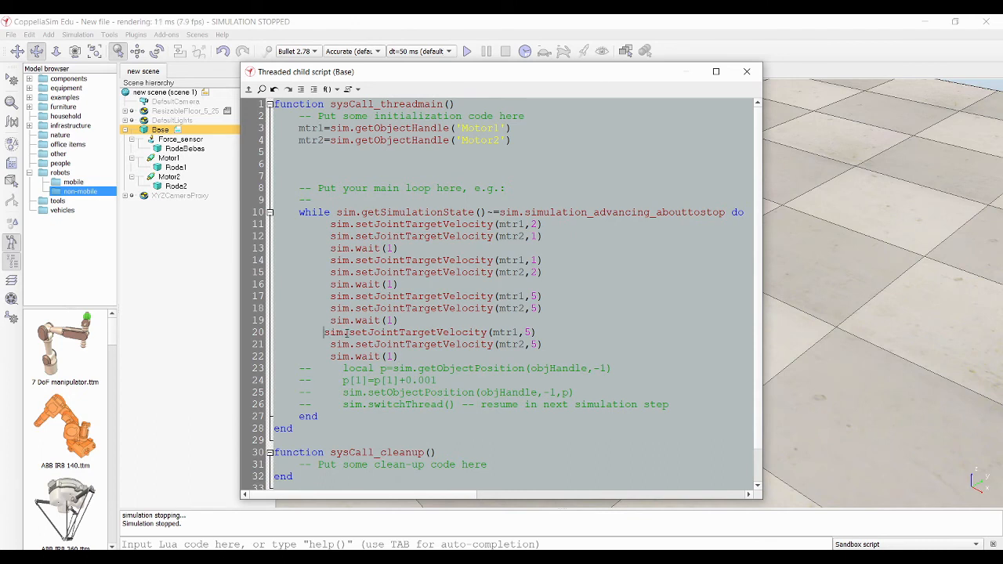
# Step: Set both motor velocities in the fourth block to -10 and close the script
pyautogui.doubleClick(535, 332)
pyautogui.write('10')
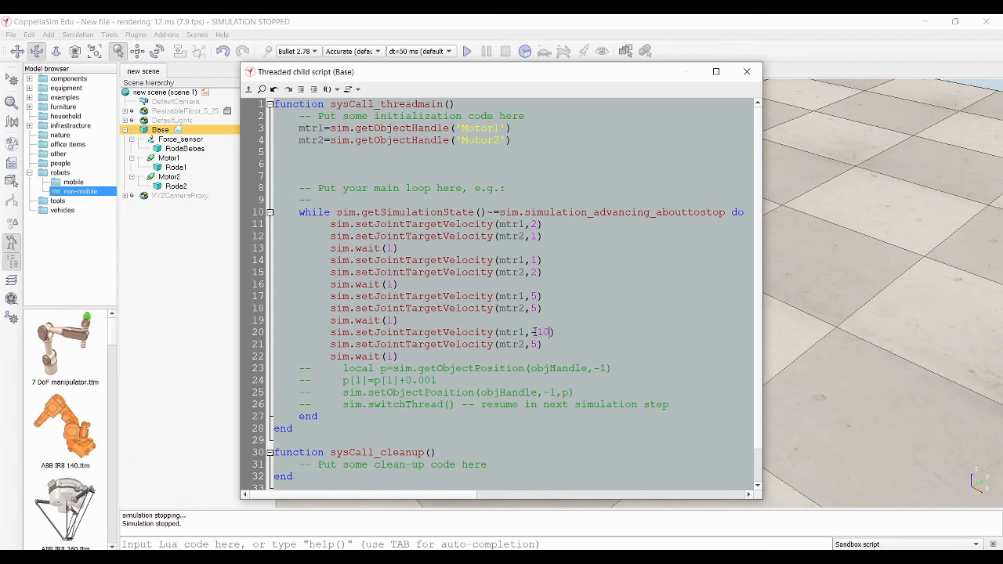
pyautogui.write('-10')
pyautogui.click(753, 72)
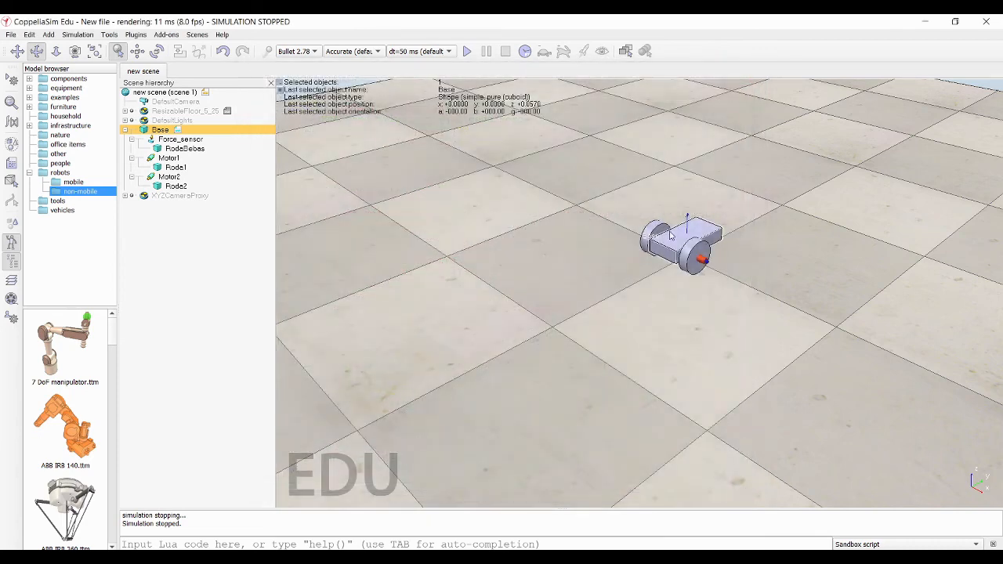
# Step: Run the simulation with a wider view of the floor to test the looped motion sequence, and stop it
pyautogui.scroll(-3, 670, 231)
pyautogui.click(647, 279)
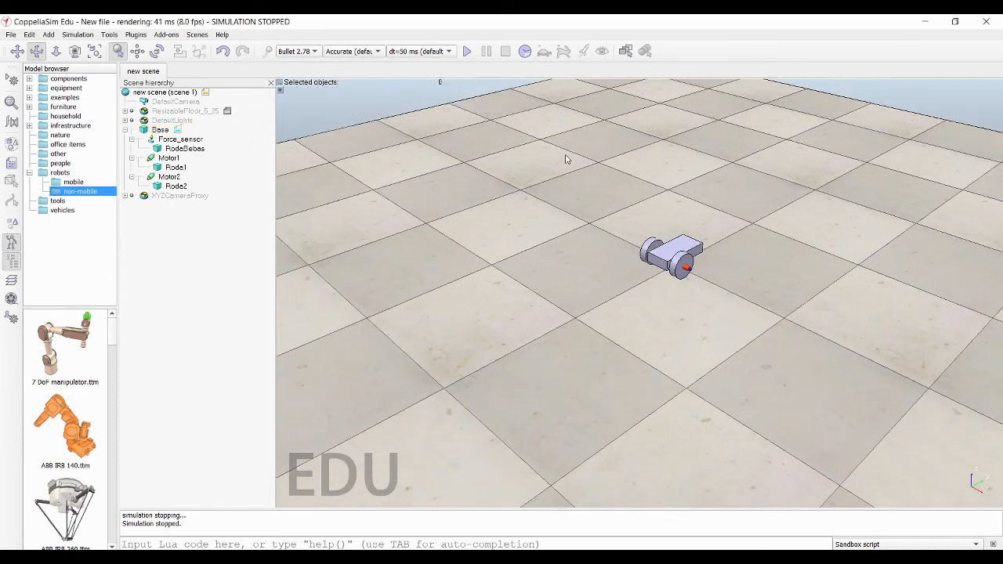
pyautogui.click(467, 52)
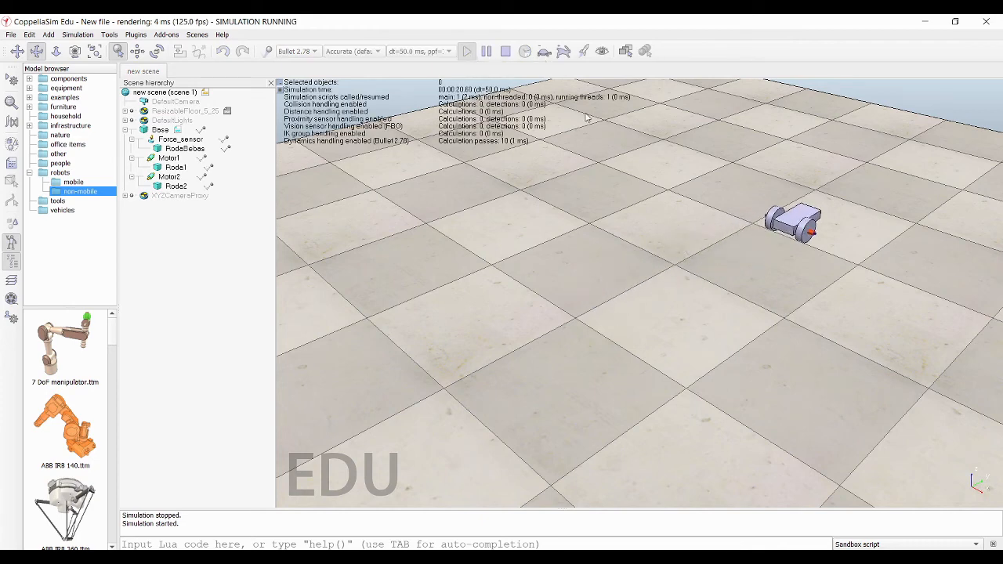
pyautogui.click(505, 51)
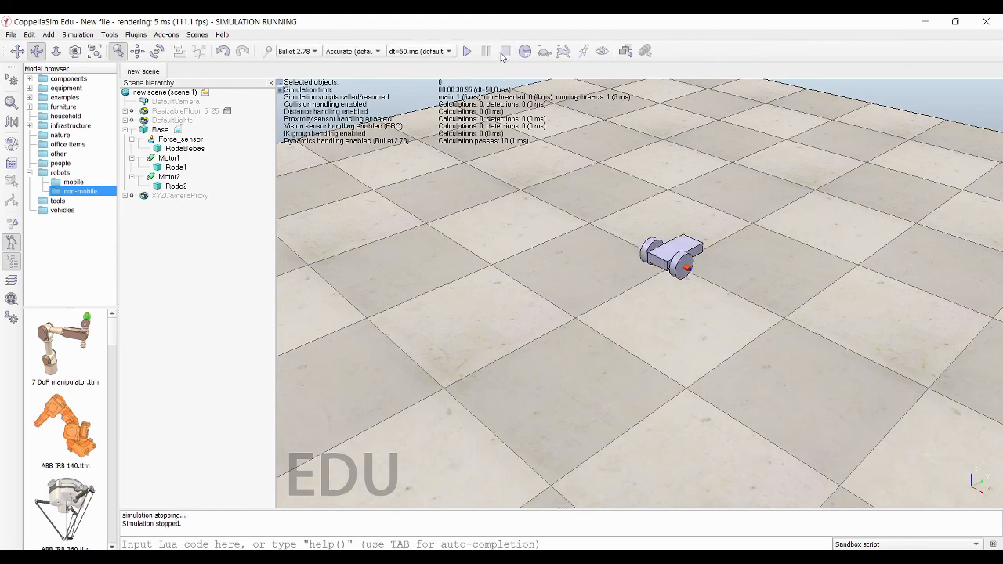
# Step: Delete the fourth block with the -10 velocities and its wait from the Base script, and close the script
pyautogui.doubleClick(178, 129)
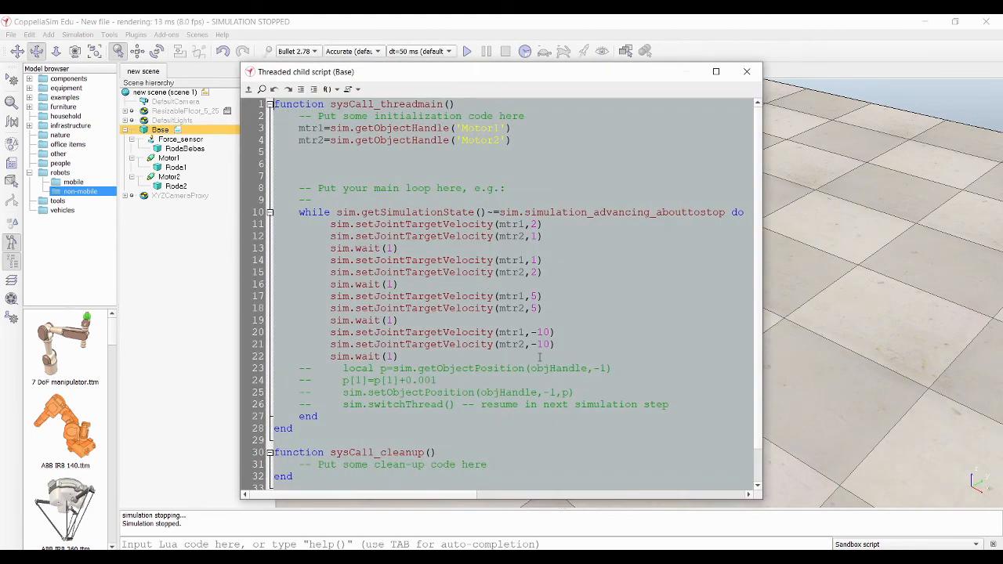
pyautogui.moveTo(537, 354); pyautogui.dragTo(292, 332)
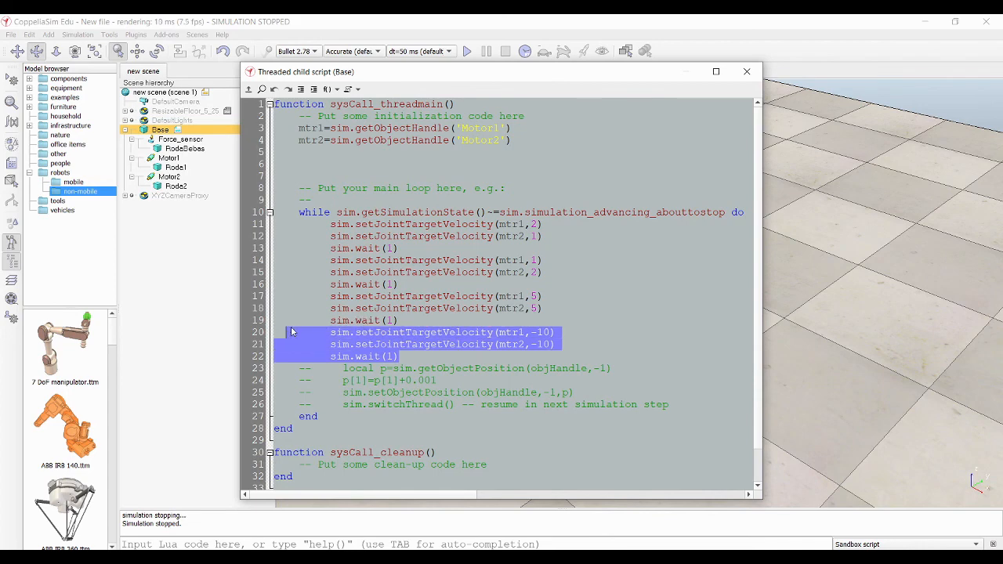
pyautogui.press('Delete')
pyautogui.press('BackSpace')
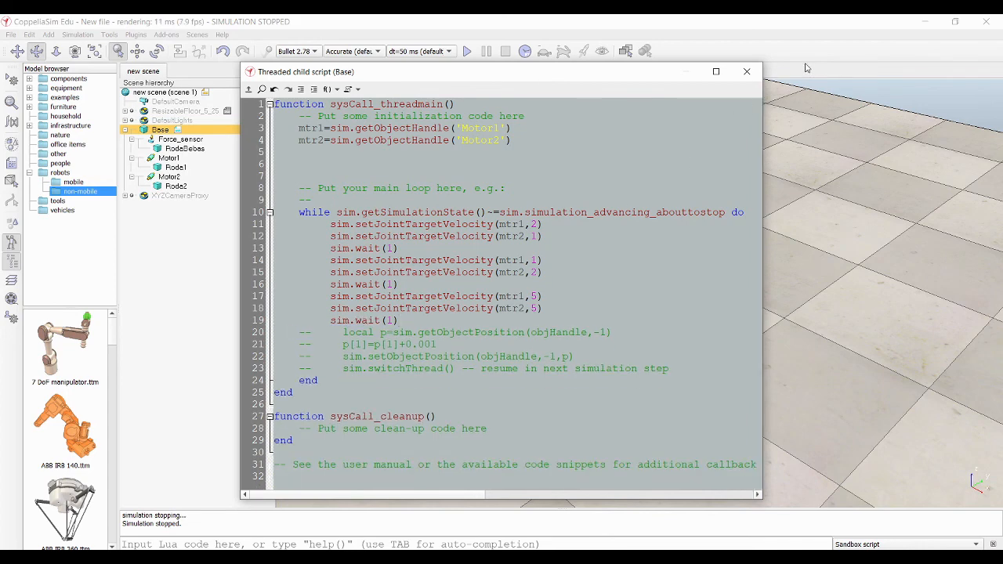
pyautogui.click(753, 76)
# Step: Simulate the robot with the three-block loop, observe its path from another angle, stop the simulation, and deselect the base
pyautogui.click(467, 51)
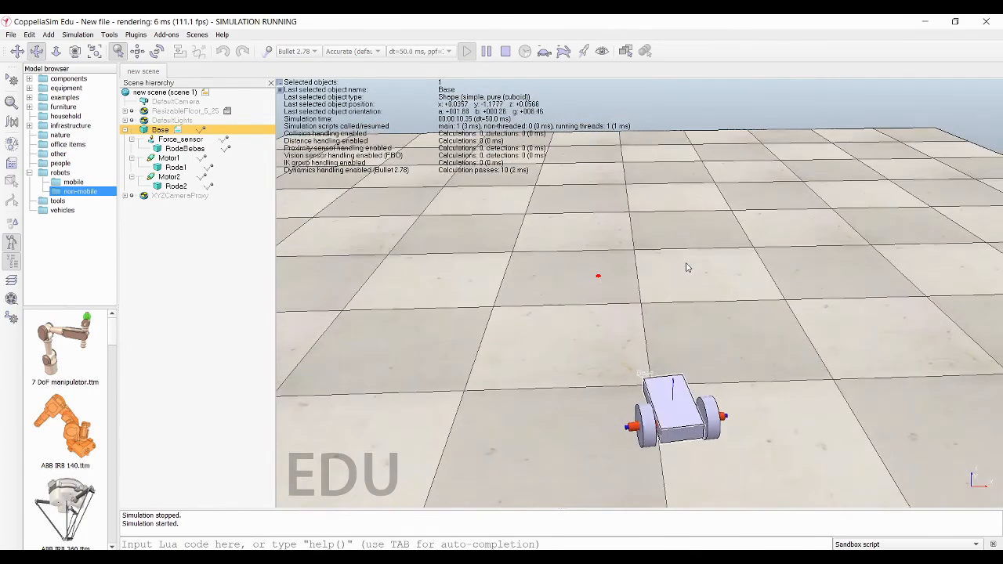
pyautogui.moveTo(577, 217); pyautogui.dragTo(551, 105)
pyautogui.click(506, 51)
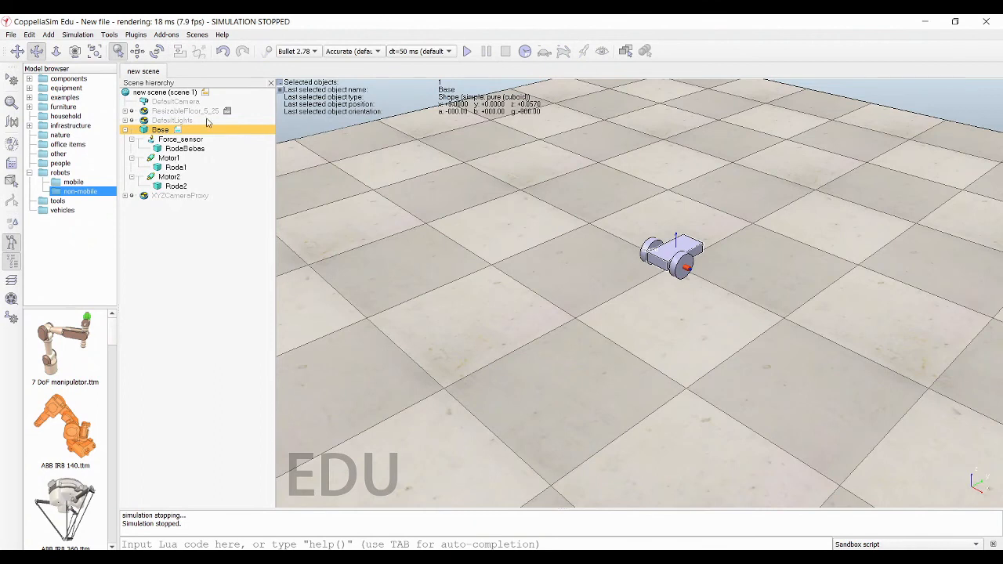
pyautogui.click(564, 308)
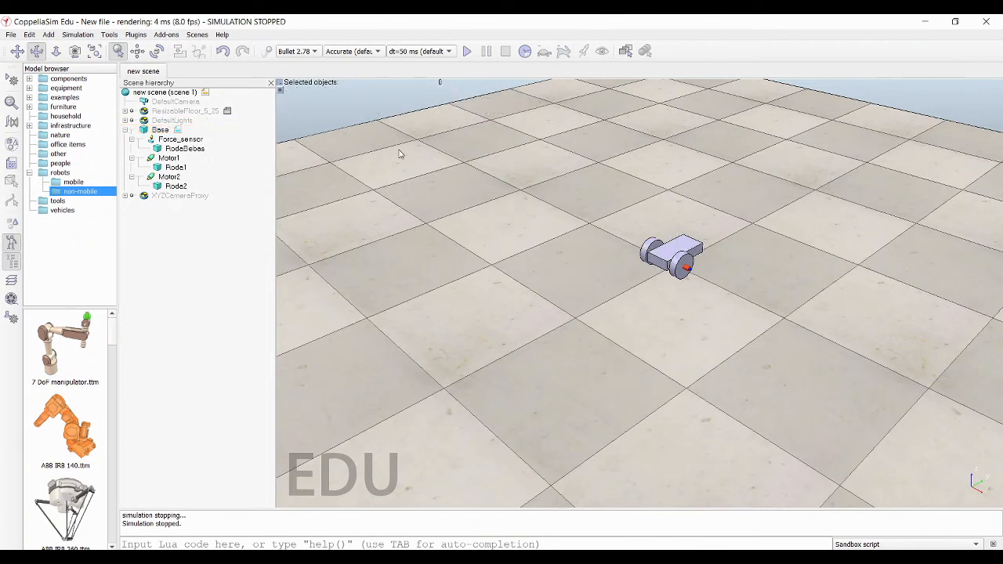